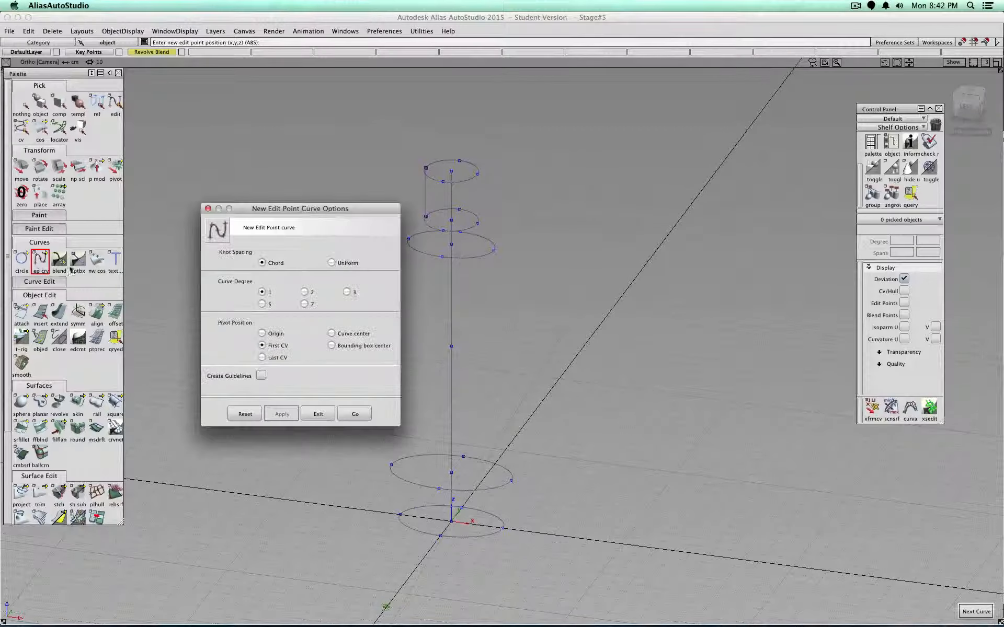
# - Draw a degree-3 edit point curve from the lower neck circle's outer point to the shoulder circle's outer point
pyautogui.click(346, 292)
pyautogui.click(356, 413)
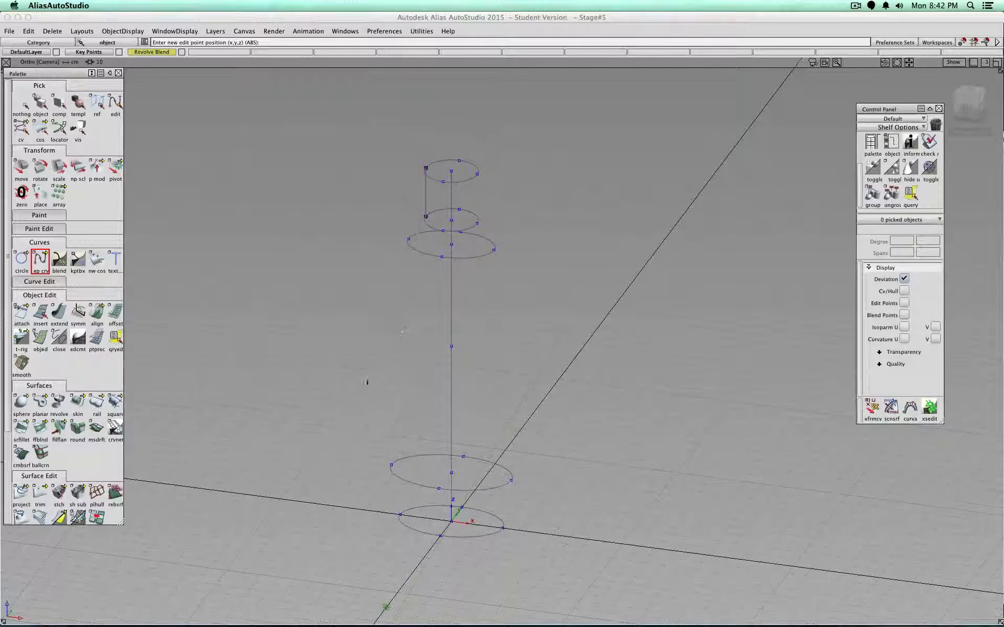
pyautogui.click(425, 216)
pyautogui.click(408, 240)
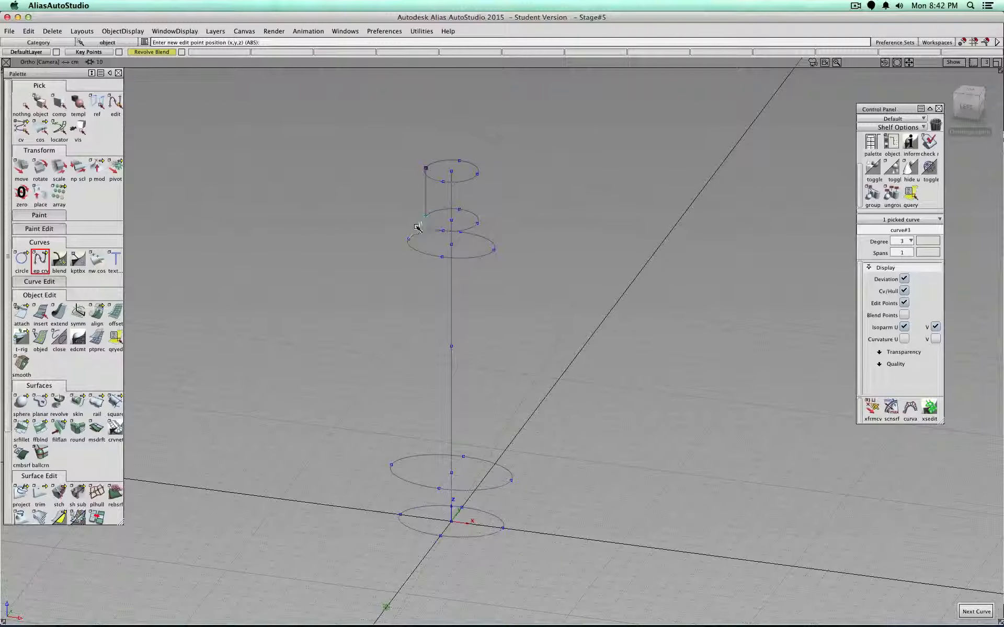
pyautogui.click(977, 612)
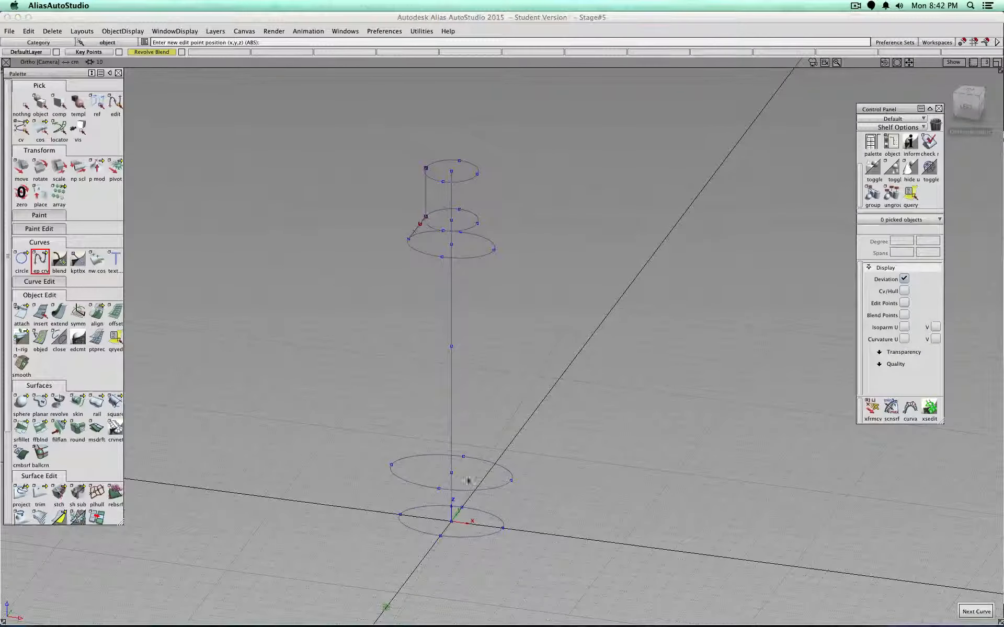
# - Draw a degree-2 edit point curve through the matching outer points of the shoulder, lower body and base circles
pyautogui.keyDown('alt'); pyautogui.keyDown('shift'); pyautogui.moveTo(519, 444); pyautogui.dragTo(551, 381); pyautogui.keyUp('shift'); pyautogui.keyUp('alt')
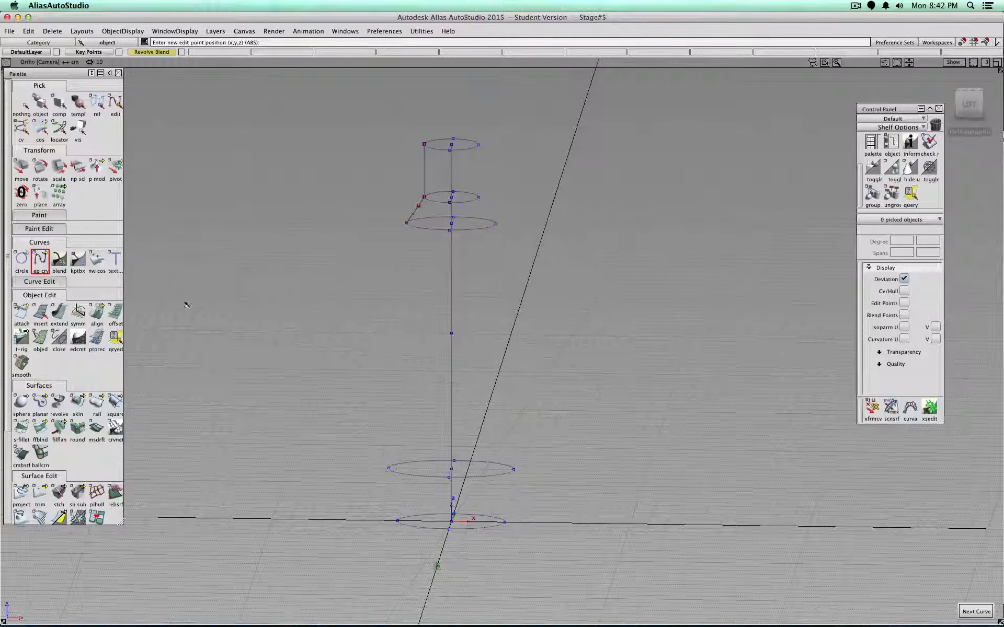
pyautogui.doubleClick(40, 259)
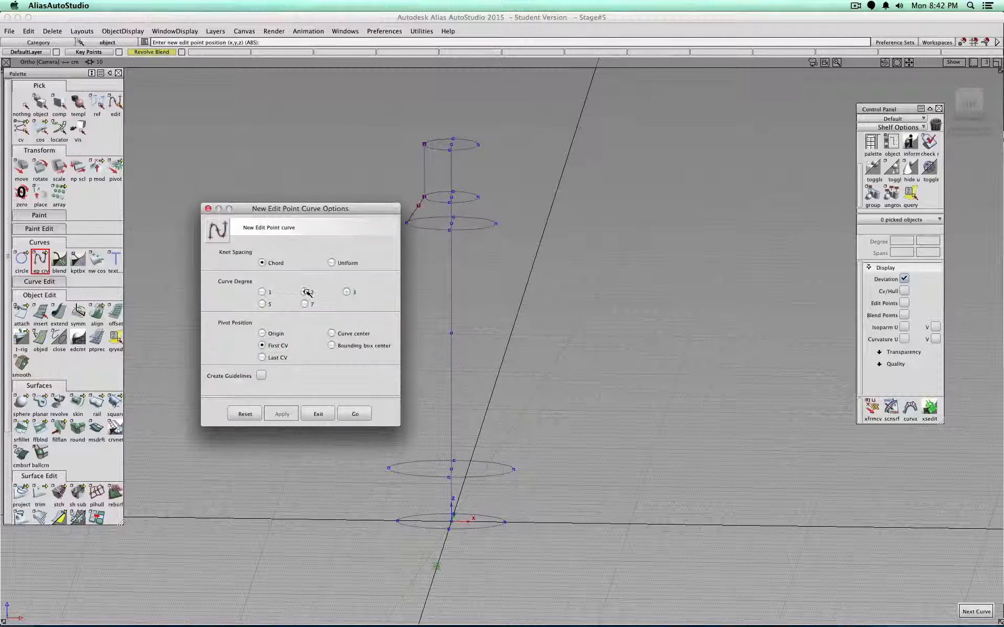
pyautogui.click(355, 413)
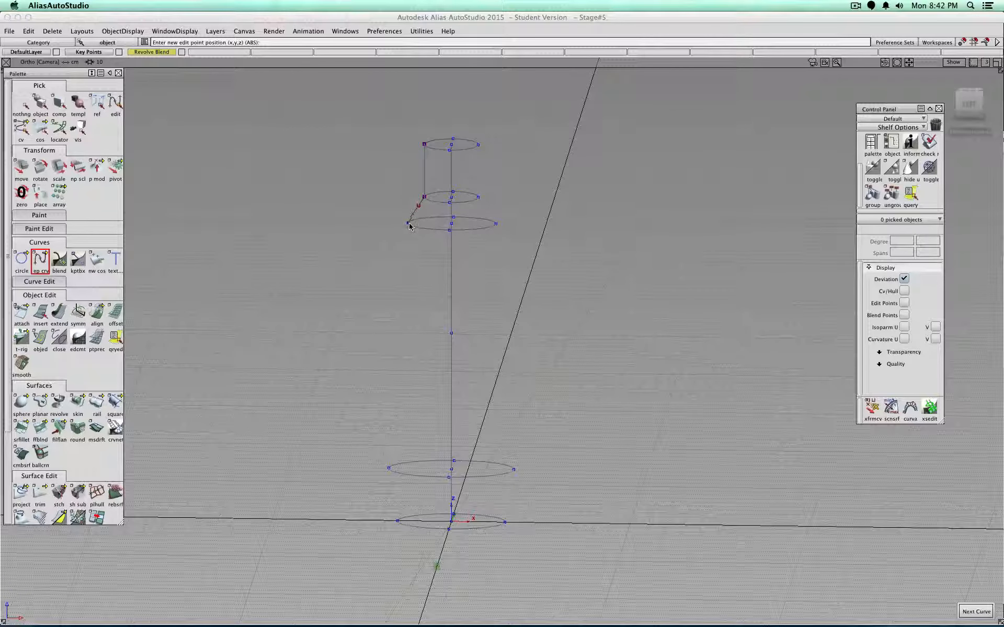
pyautogui.click(406, 226)
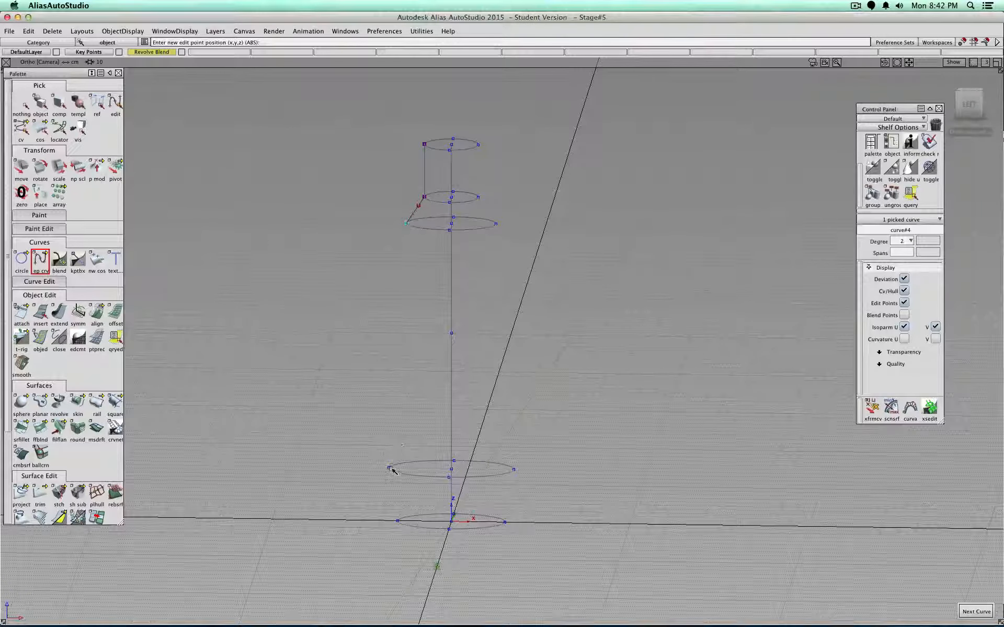
pyautogui.click(389, 470)
pyautogui.click(397, 522)
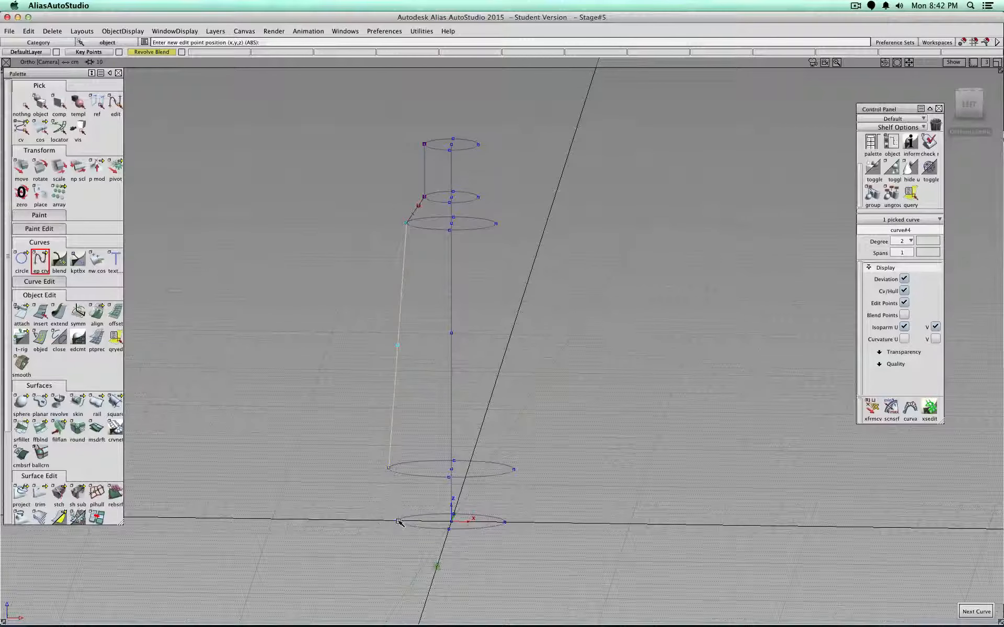
# - Pick the edit point body curve and examine its control vertices and hull
pyautogui.click(22, 105)
pyautogui.click(40, 105)
pyautogui.keyDown('ctrl'); pyautogui.keyDown('shift'); pyautogui.moveTo(319, 357); pyautogui.dragTo(321, 333); pyautogui.keyUp('shift'); pyautogui.keyUp('ctrl')
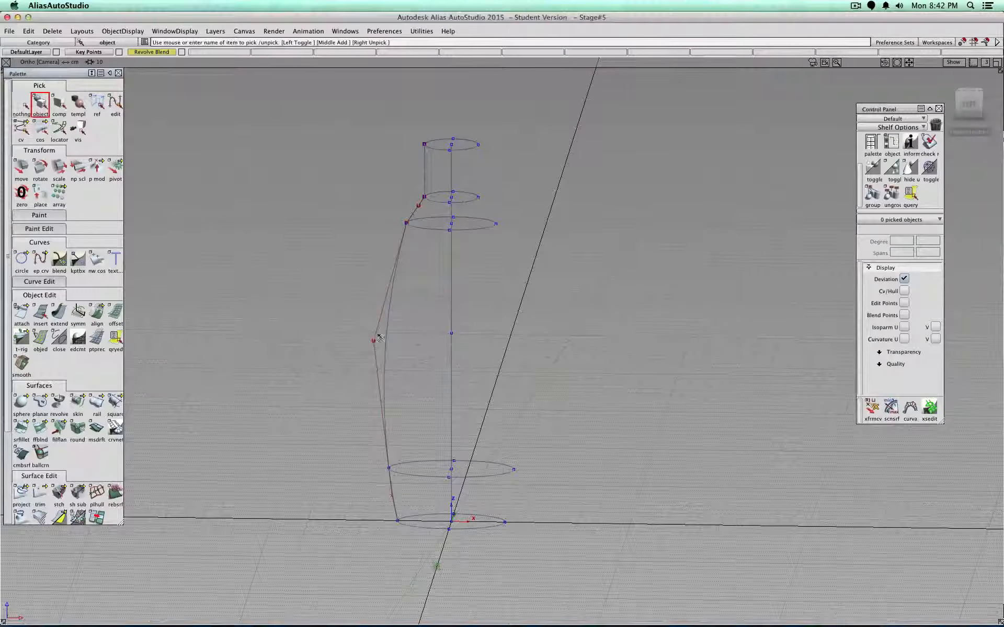
pyautogui.click(387, 336)
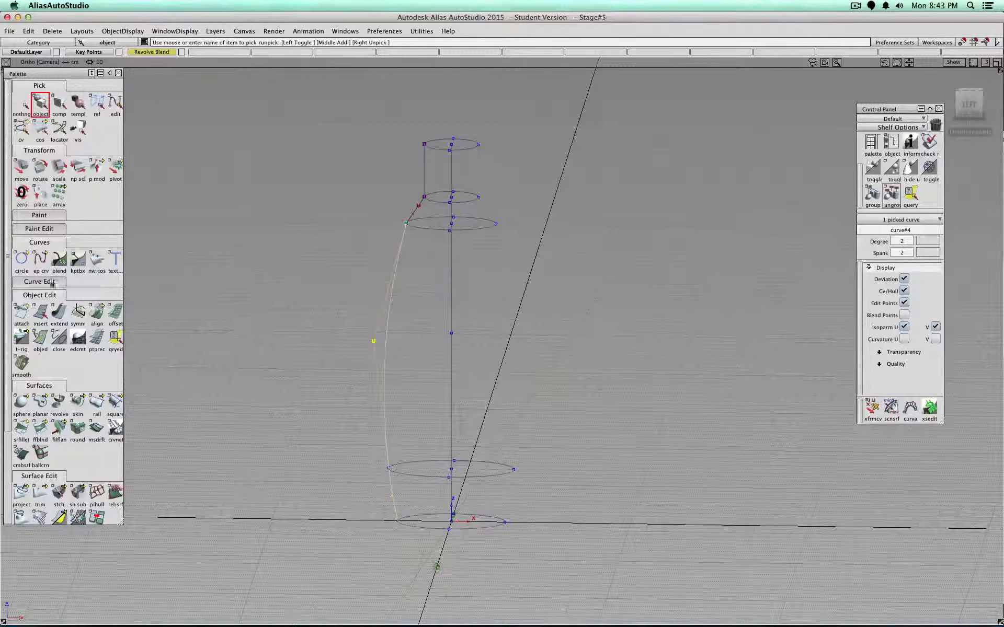
# - Draw a degree-2 CV curve with its vertices snapped to the outer points of the shoulder, lower body and base circles
pyautogui.moveTo(40, 262); pyautogui.dragTo(62, 262)
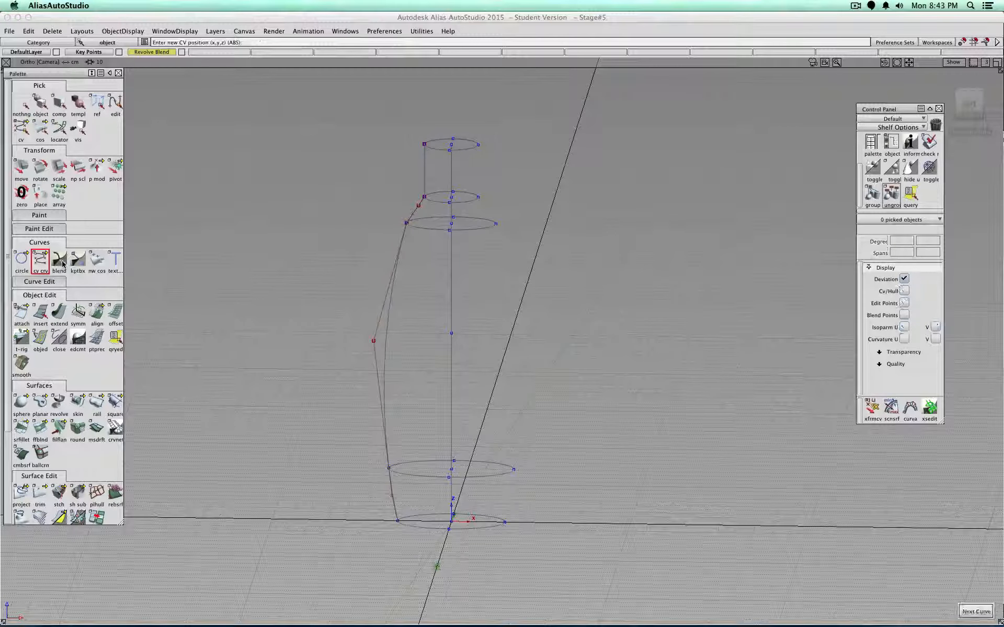
pyautogui.doubleClick(40, 261)
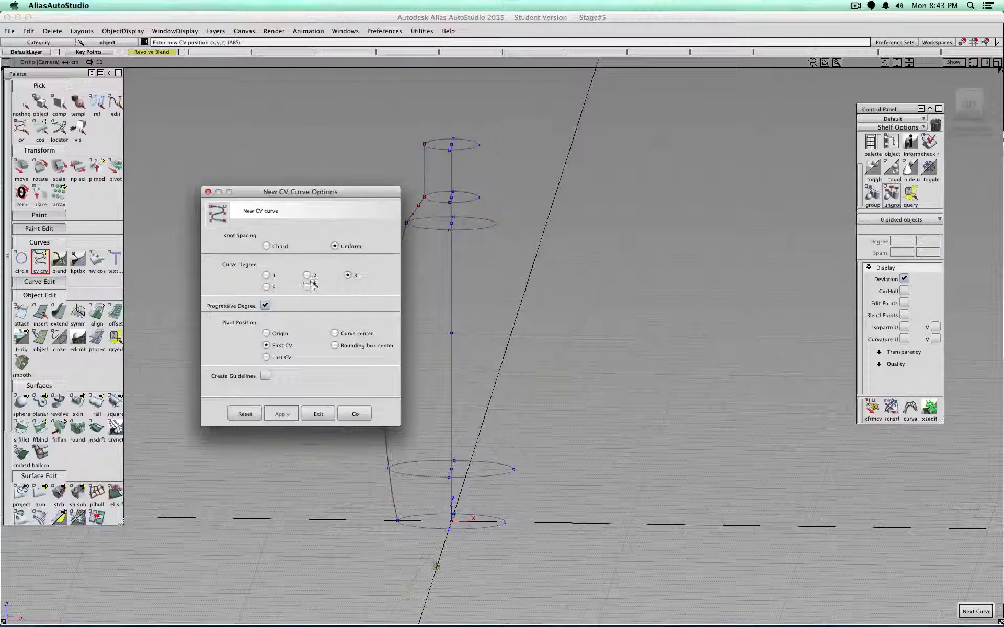
pyautogui.click(355, 414)
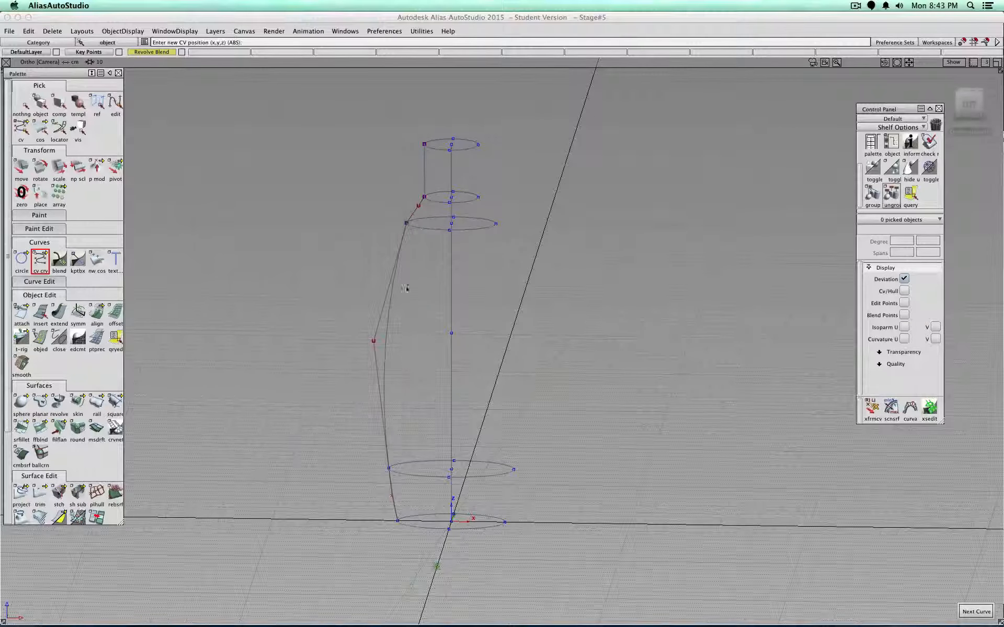
pyautogui.click(406, 223)
pyautogui.click(389, 469)
pyautogui.click(398, 521)
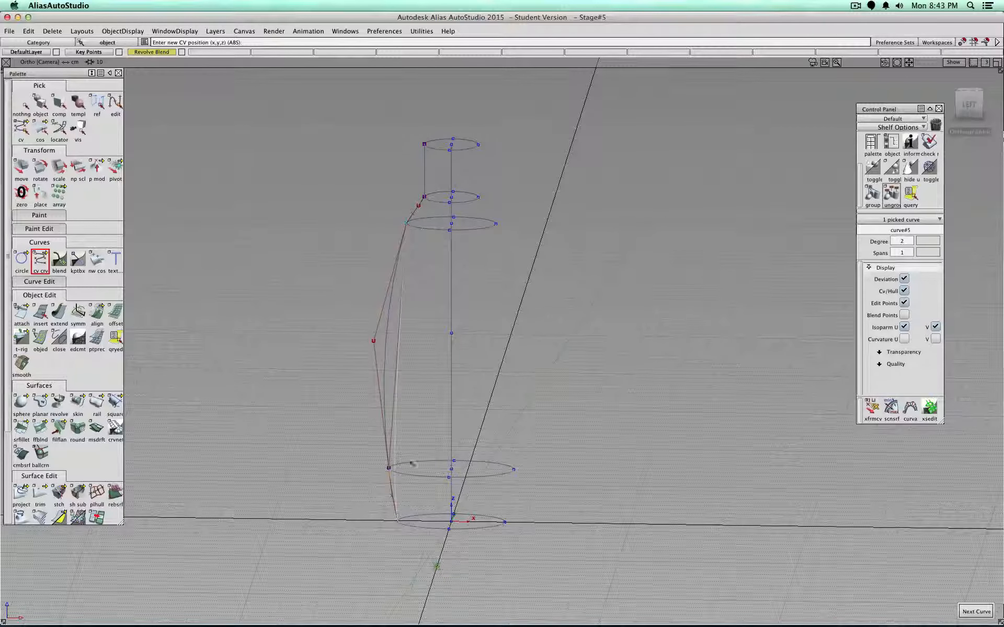
pyautogui.keyDown('ctrl'); pyautogui.keyDown('shift'); pyautogui.click(271, 384); pyautogui.keyUp('shift'); pyautogui.keyUp('ctrl')
pyautogui.click(271, 384)
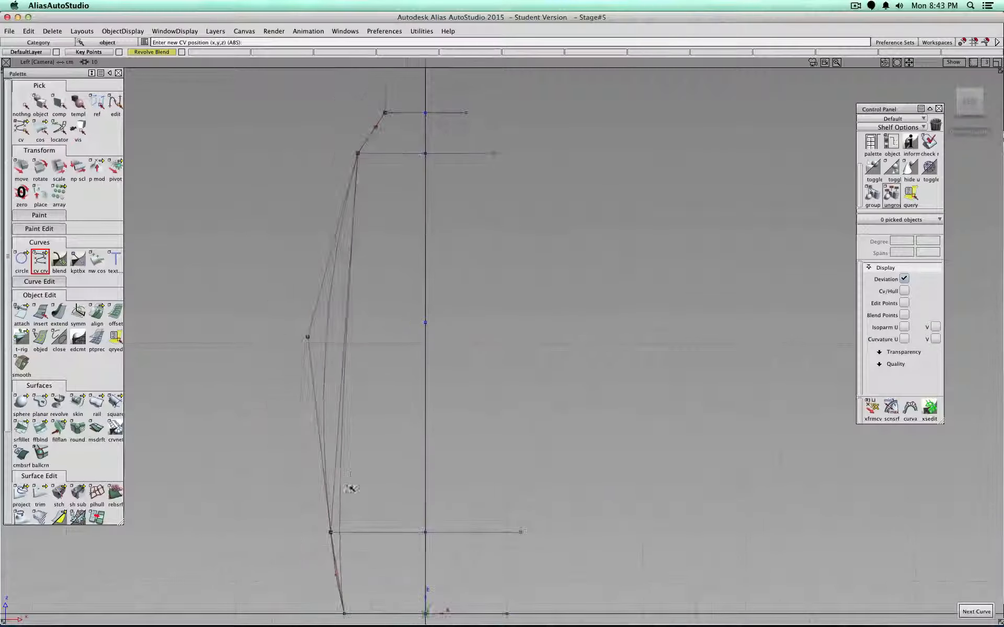
# - Undo the stray curve point and turn off the CV/hull display of the edit point body curve
pyautogui.click(324, 348)
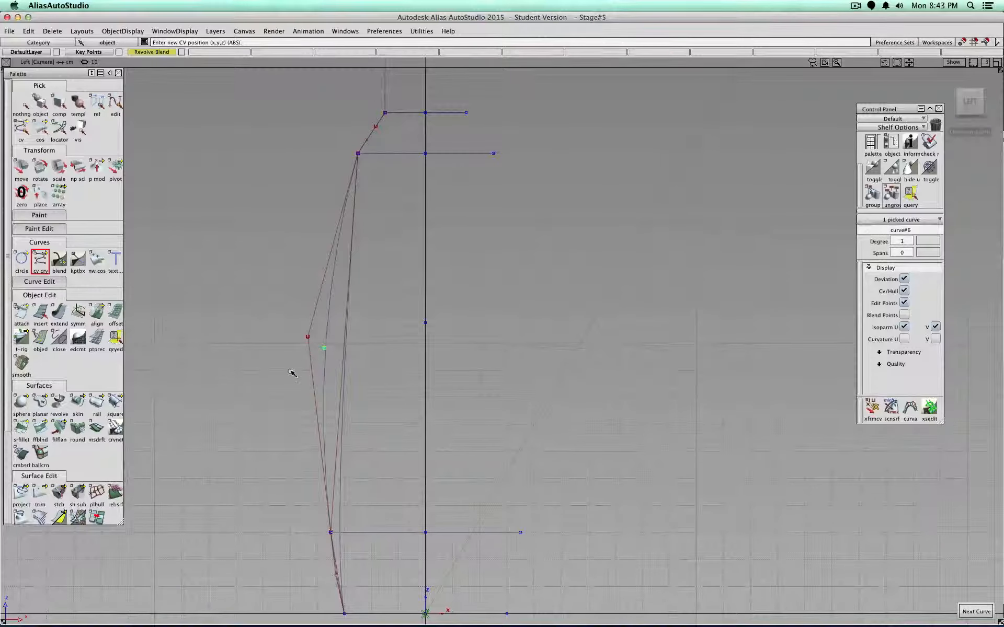
pyautogui.press('super+z')
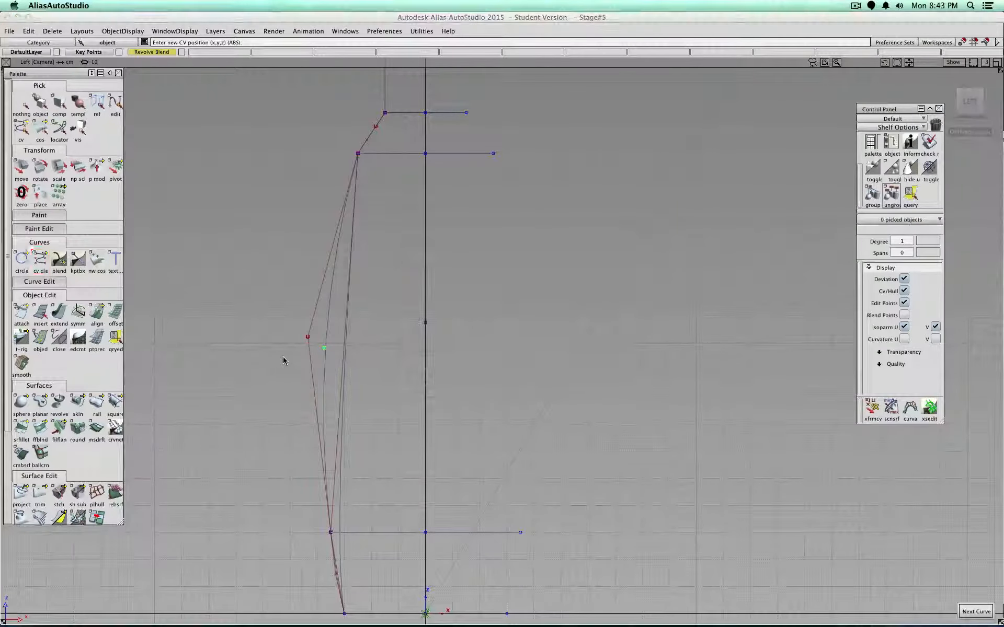
pyautogui.keyDown('shift'); pyautogui.keyDown('super'); pyautogui.moveTo(284, 359); pyautogui.dragTo(288, 371); pyautogui.keyUp('super'); pyautogui.keyUp('shift')
pyautogui.click(325, 342)
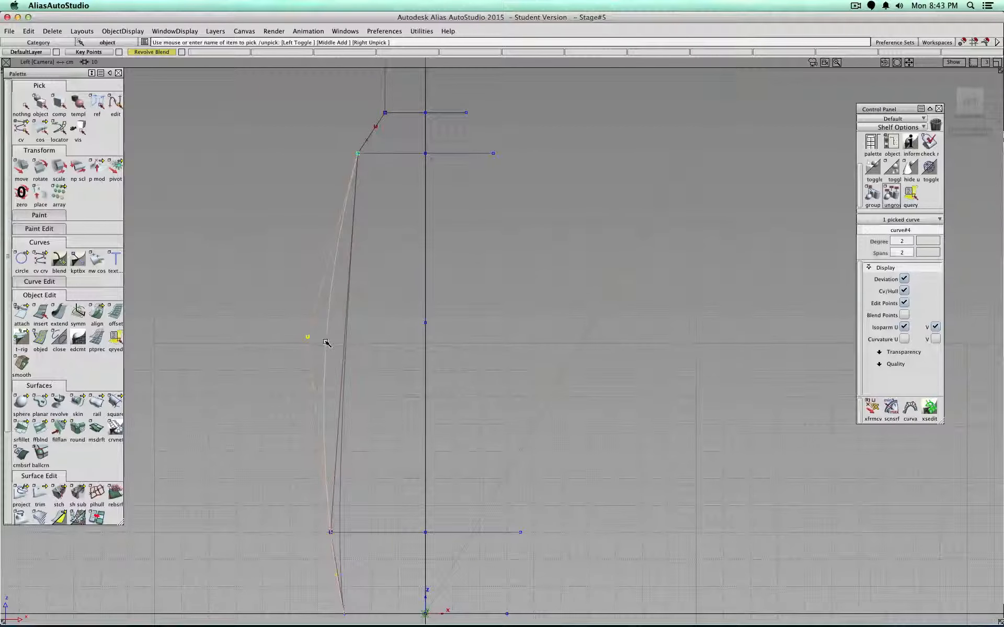
pyautogui.click(904, 291)
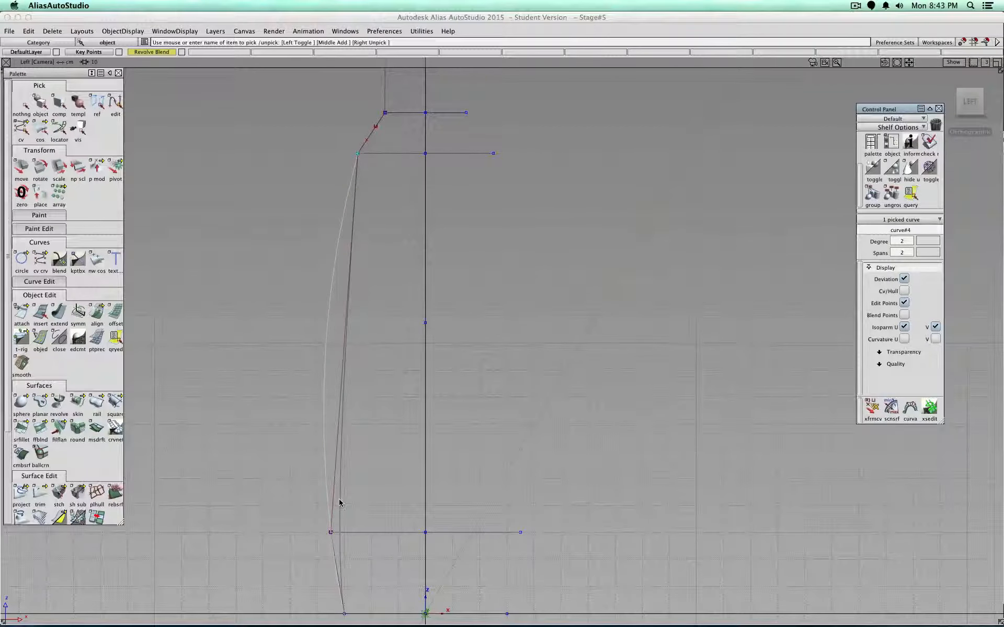
# - Move the CV body curve's middle vertex up and outward to about -4.77, 0, 8.75 to match the edit point curve
pyautogui.keyDown('shift'); pyautogui.keyDown('super'); pyautogui.moveTo(373, 470); pyautogui.dragTo(411, 457); pyautogui.keyUp('super'); pyautogui.keyUp('shift')
pyautogui.click(331, 532)
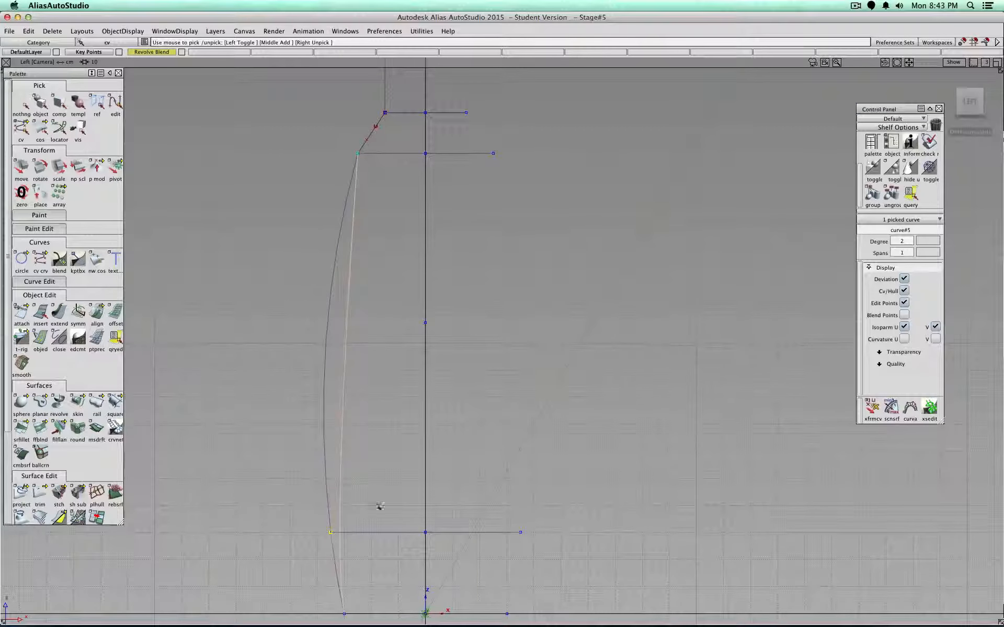
pyautogui.keyDown('alt'); pyautogui.keyDown('shift'); pyautogui.moveTo(377, 511); pyautogui.dragTo(426, 450, button='right'); pyautogui.keyUp('shift'); pyautogui.keyUp('alt')
pyautogui.keyDown('alt'); pyautogui.keyDown('shift'); pyautogui.moveTo(419, 455); pyautogui.dragTo(417, 384, button='middle'); pyautogui.keyUp('shift'); pyautogui.keyUp('alt')
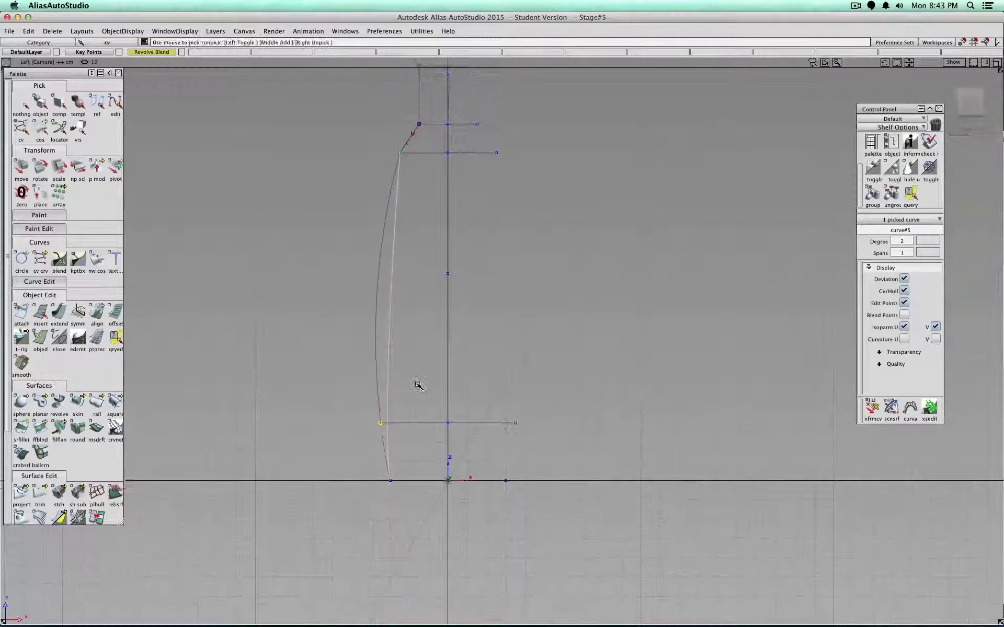
pyautogui.click(22, 174)
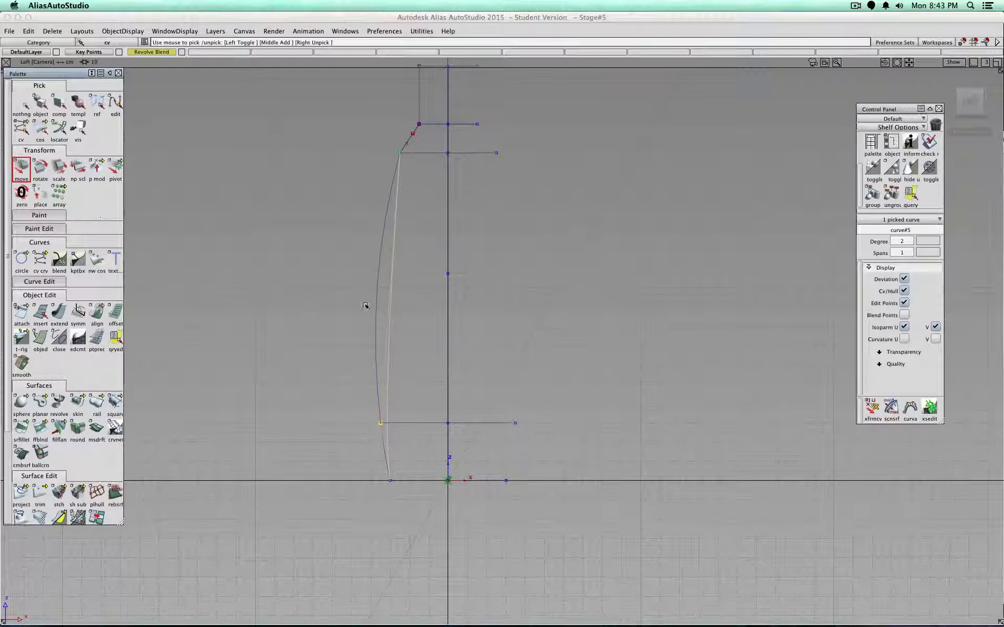
pyautogui.moveTo(341, 298); pyautogui.dragTo(325, 189)
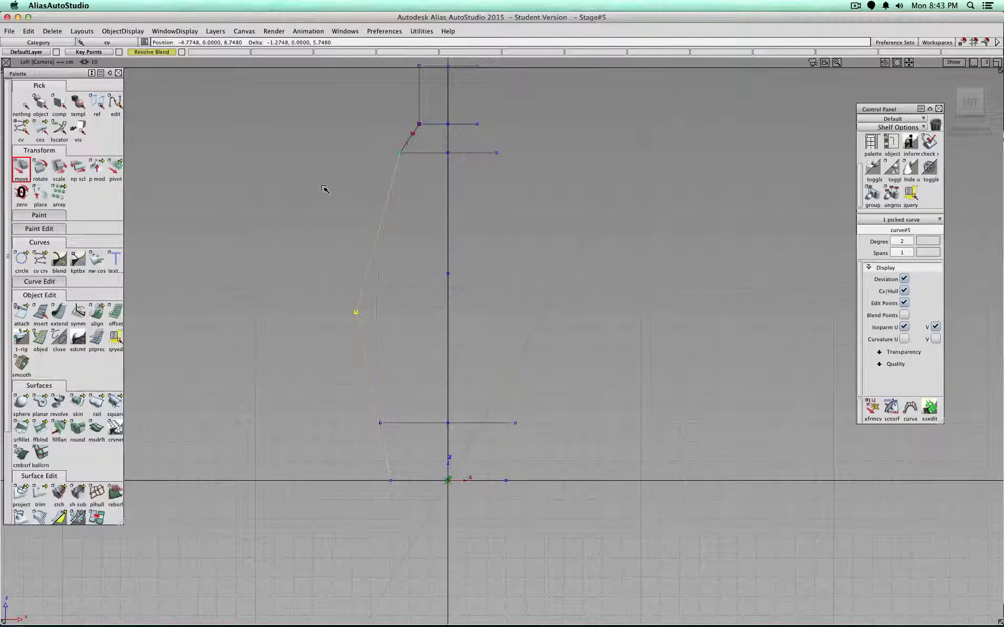
pyautogui.keyDown('alt'); pyautogui.keyDown('shift'); pyautogui.moveTo(420, 247); pyautogui.dragTo(421, 244, button='right'); pyautogui.keyUp('shift'); pyautogui.keyUp('alt')
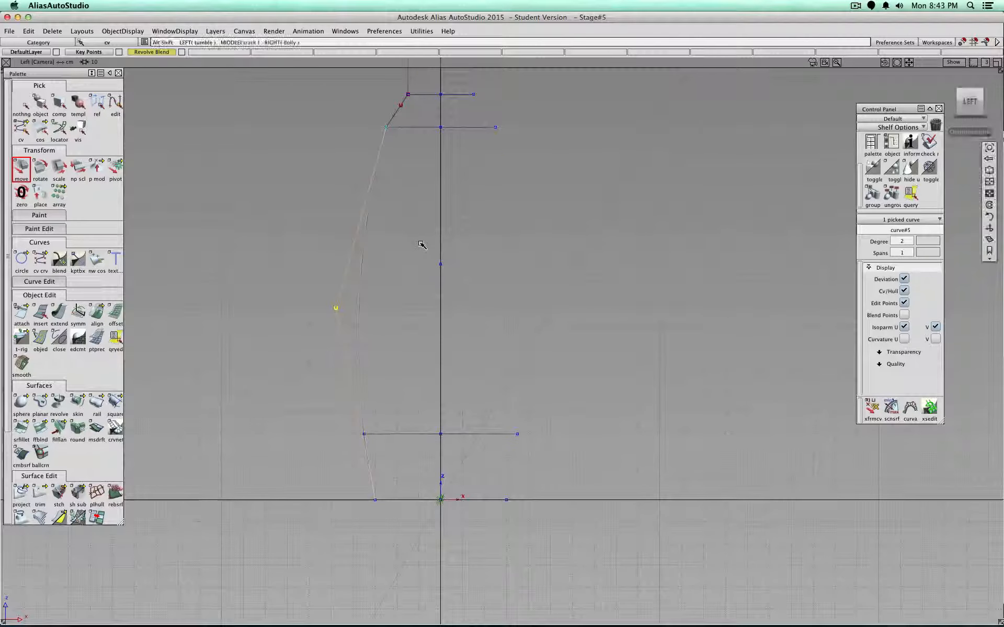
pyautogui.keyDown('alt'); pyautogui.keyDown('shift'); pyautogui.moveTo(422, 245); pyautogui.dragTo(419, 257, button='middle'); pyautogui.keyUp('shift'); pyautogui.keyUp('alt')
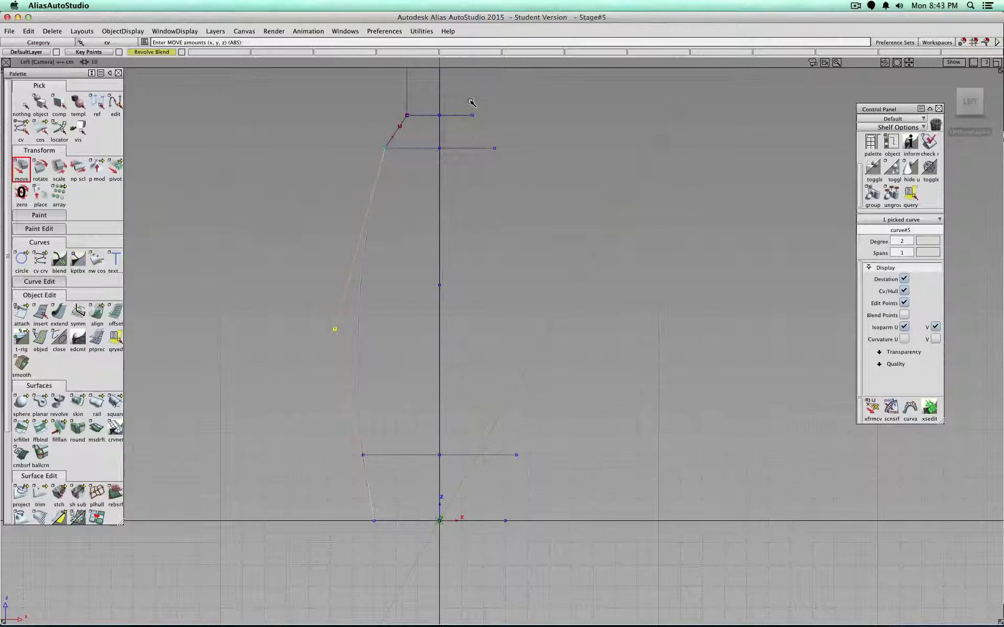
pyautogui.click(334, 330)
# - Pick the CV body curve in an angled orthographic view, make it invisible and restore its visibility
pyautogui.click(982, 101)
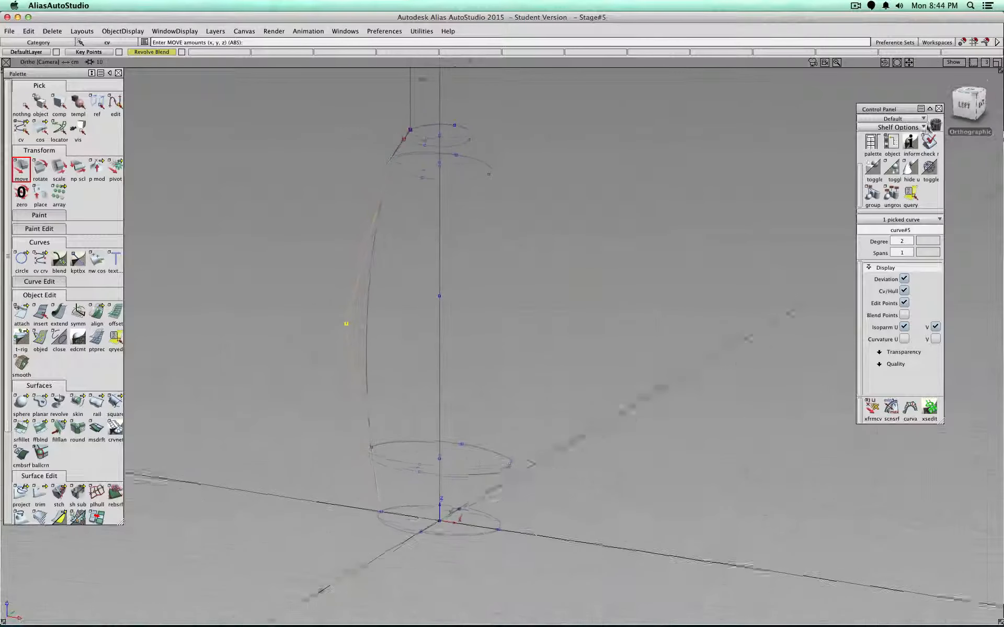
pyautogui.click(40, 103)
pyautogui.click(381, 331)
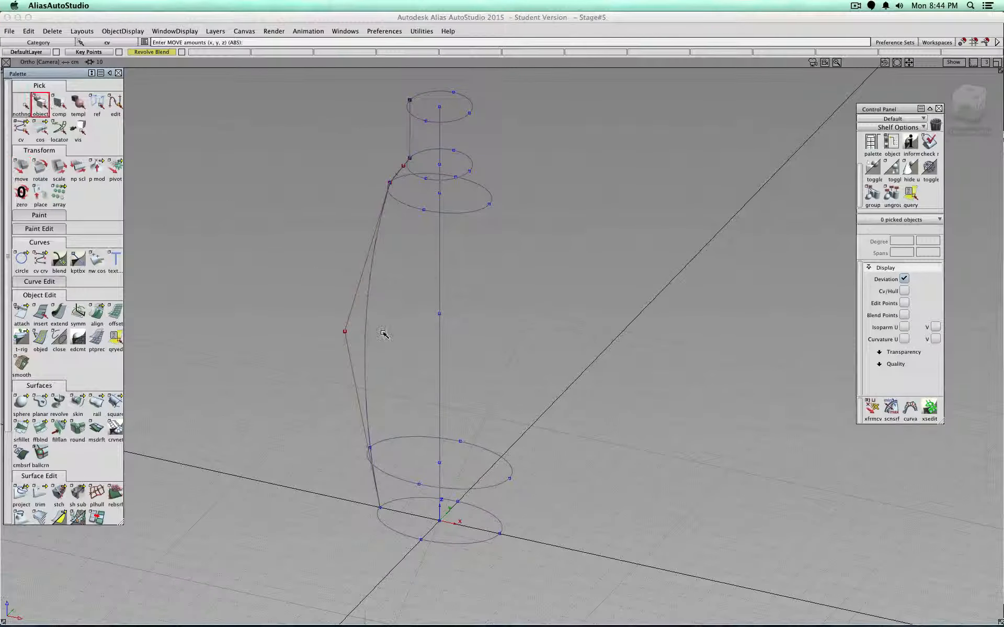
pyautogui.click(343, 334)
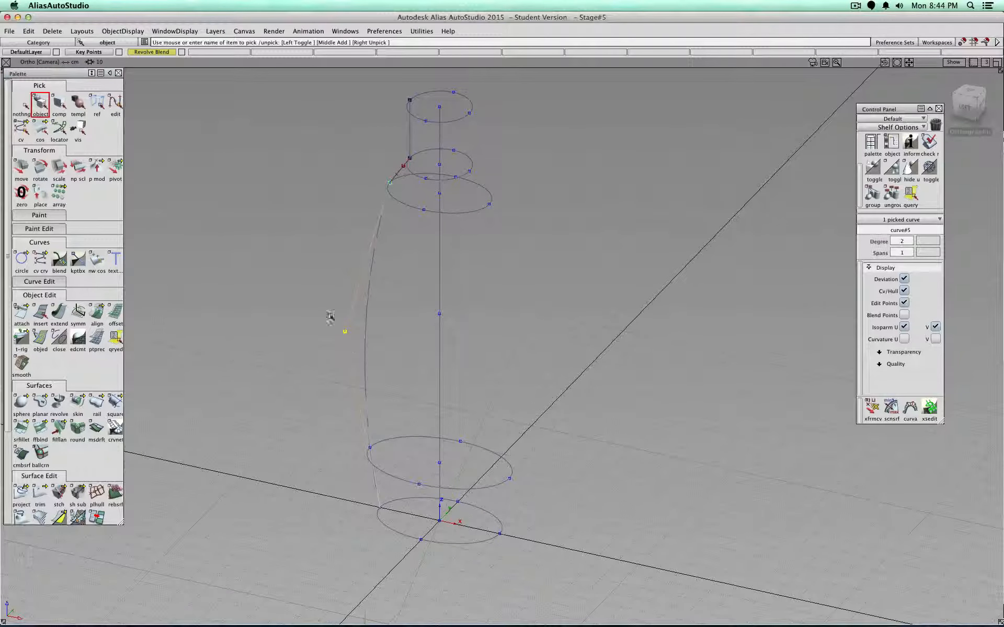
pyautogui.click(83, 32)
pyautogui.moveTo(123, 32)
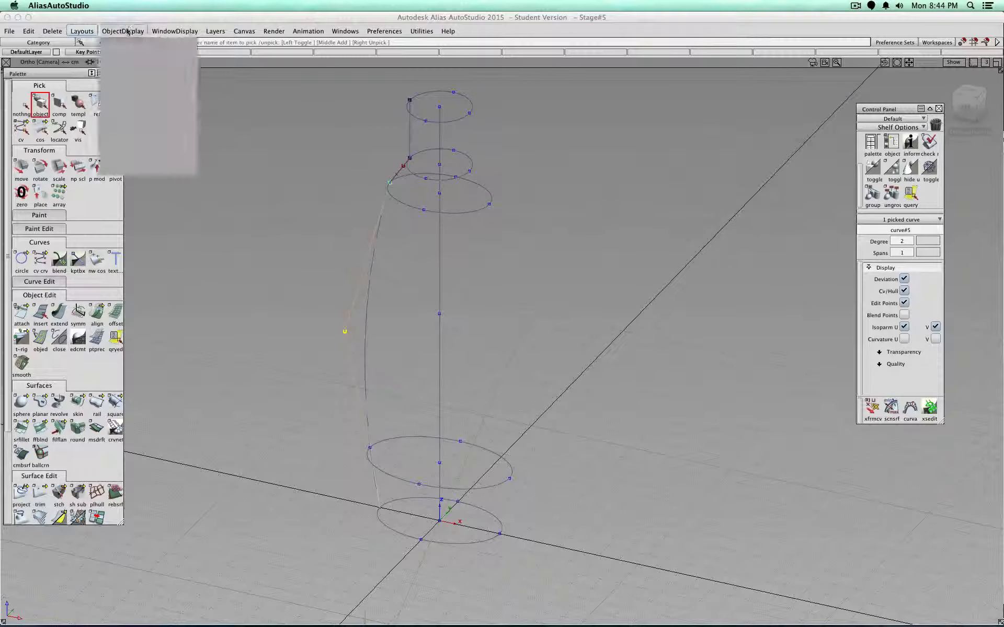
pyautogui.click(129, 67)
pyautogui.moveTo(387, 293); pyautogui.dragTo(329, 341)
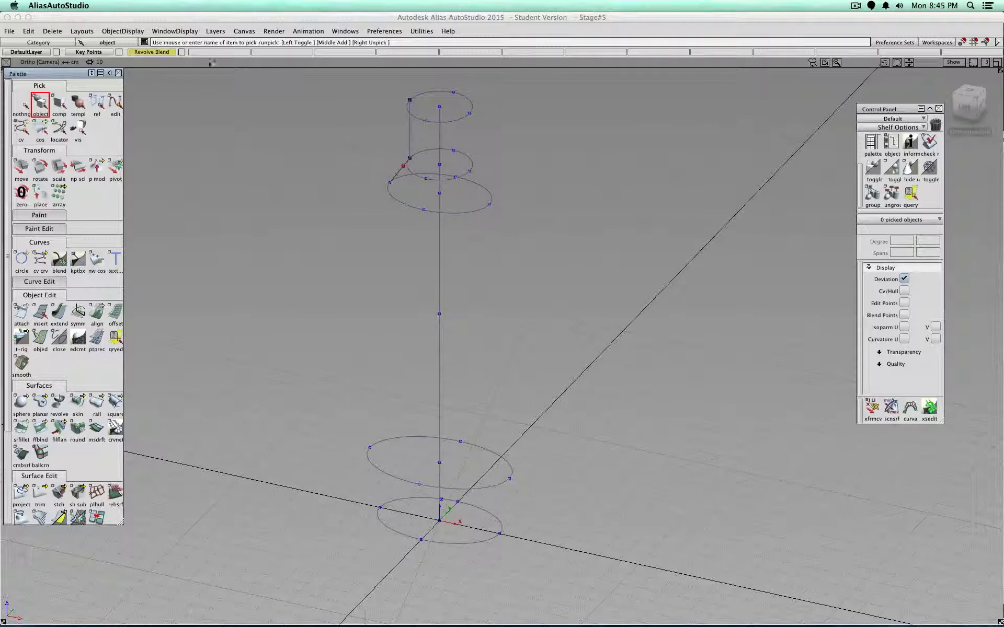
pyautogui.click(120, 32)
pyautogui.click(116, 56)
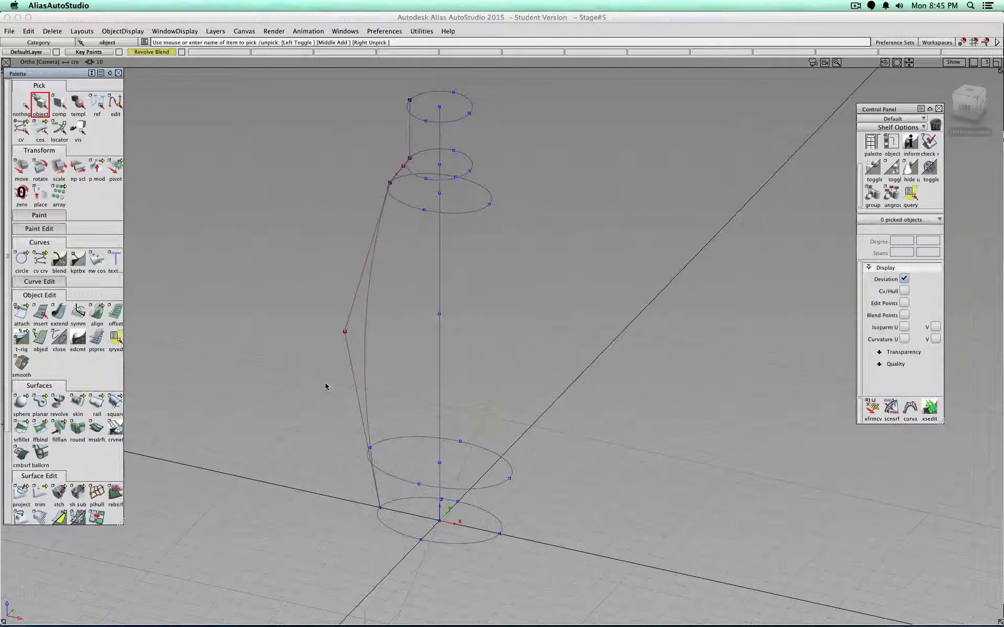
# - Start a degree-5 CV curve snapped to the outer point of the base circle and work in the left view
pyautogui.doubleClick(41, 260)
pyautogui.click(307, 275)
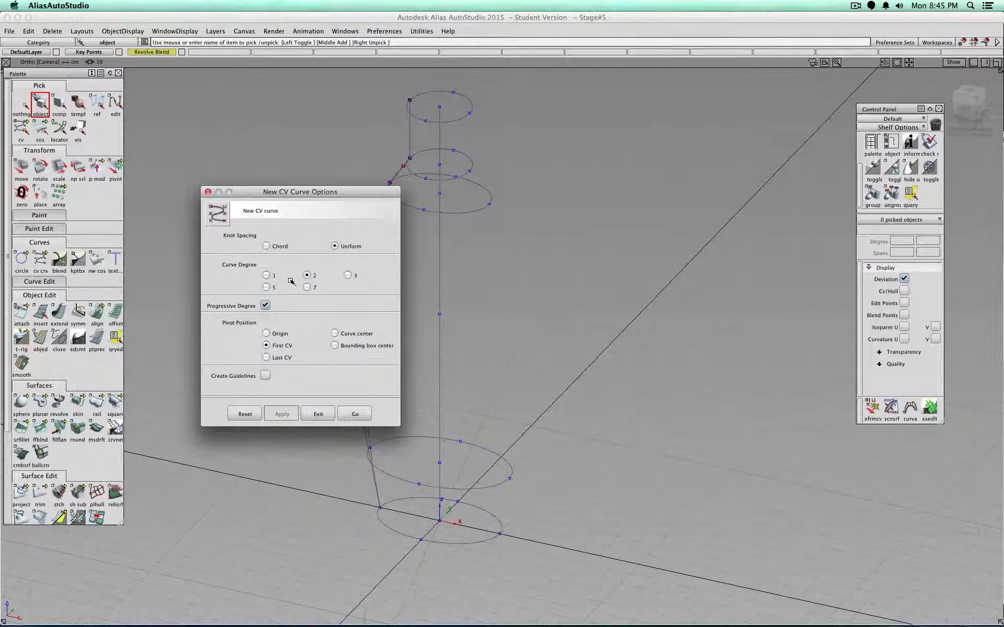
pyautogui.click(355, 414)
pyautogui.click(380, 507)
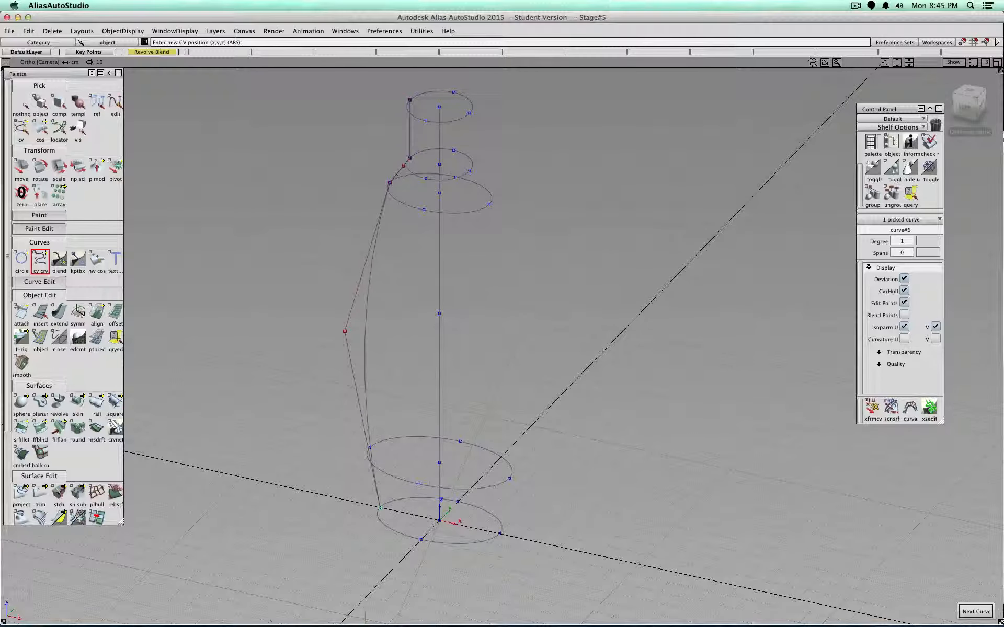
pyautogui.click(974, 108)
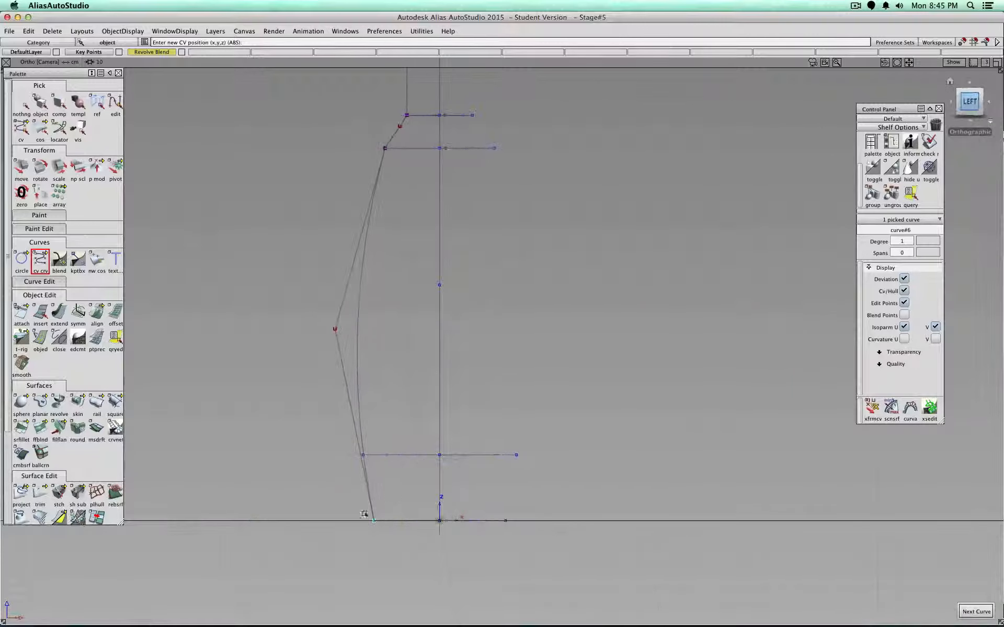
pyautogui.keyDown('alt'); pyautogui.keyDown('shift'); pyautogui.moveTo(365, 513); pyautogui.dragTo(385, 387, button='right'); pyautogui.keyUp('shift'); pyautogui.keyUp('alt')
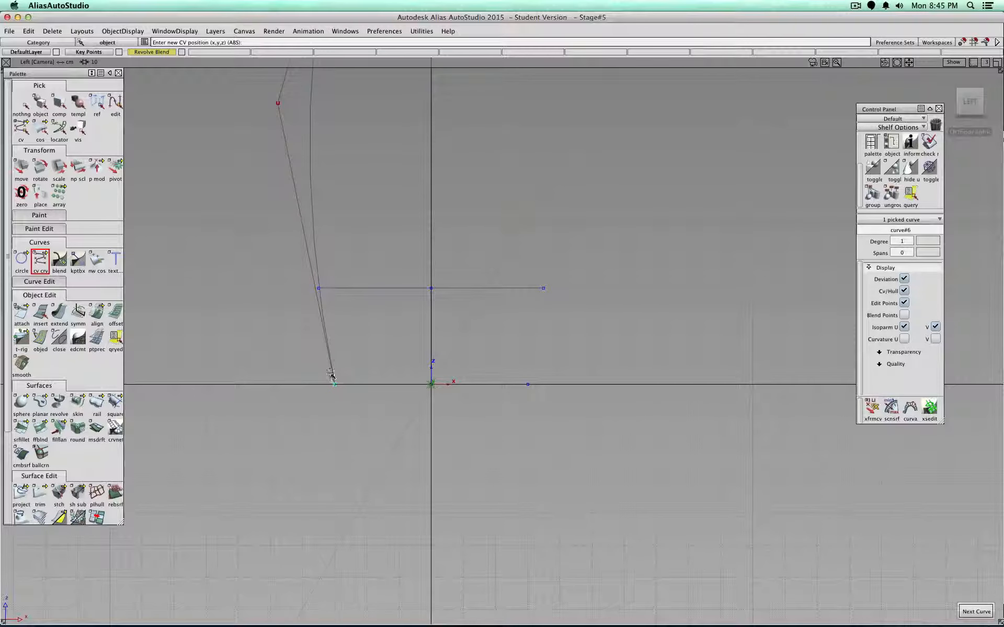
# - Place five more vertices that dip below the base line, rise inward and end on the central axis above the origin
pyautogui.click(344, 414)
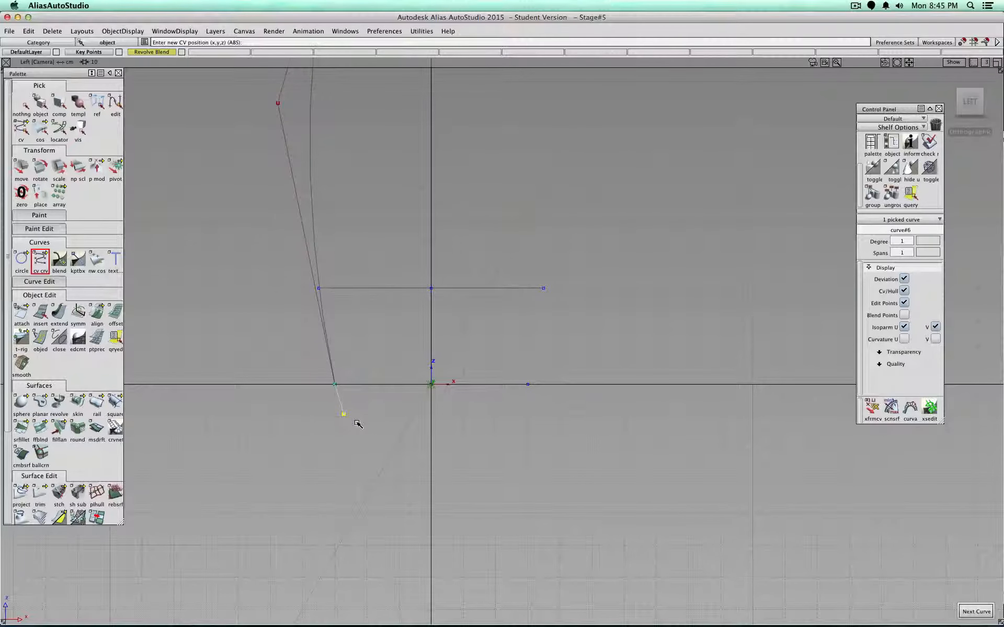
pyautogui.click(366, 421)
pyautogui.click(376, 371)
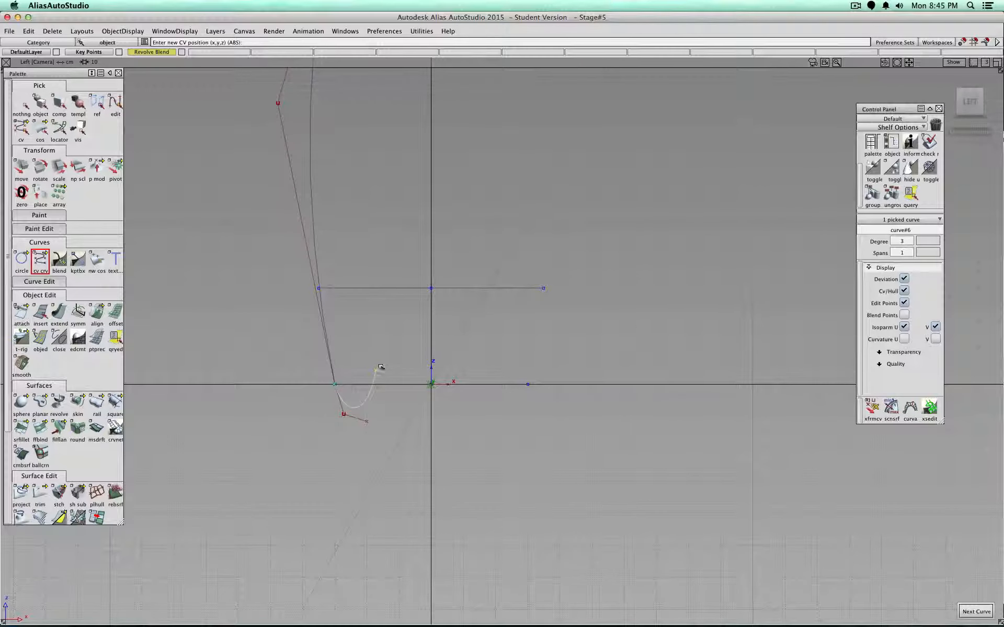
pyautogui.click(399, 353)
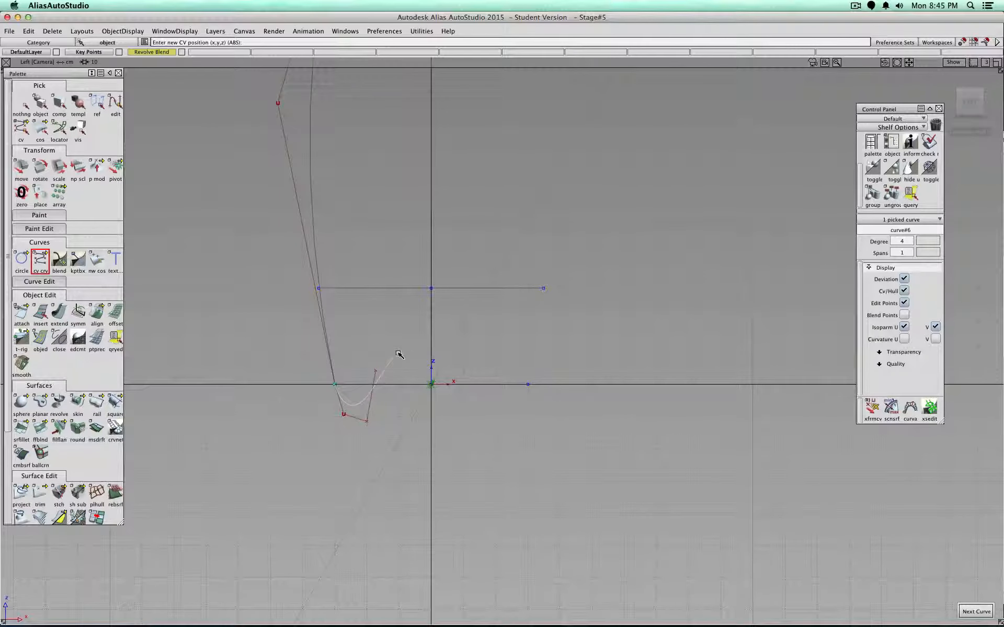
pyautogui.click(430, 354)
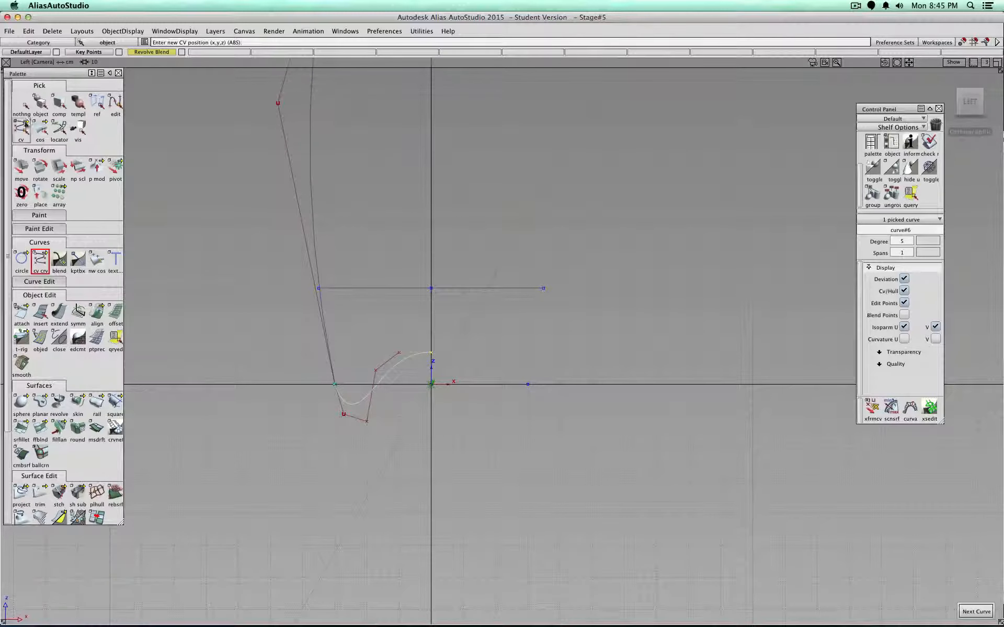
# - Move the base curve's two lowest vertices until they sit level with each other, and clear the selection
pyautogui.click(21, 102)
pyautogui.click(21, 128)
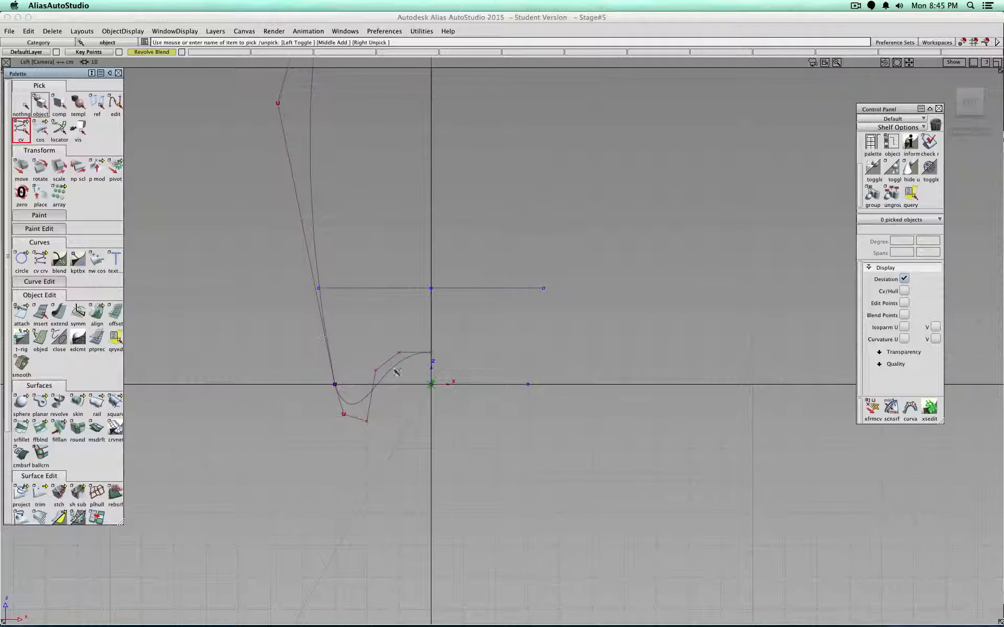
pyautogui.scroll(3, 499, 342)
pyautogui.moveTo(335, 455); pyautogui.dragTo(287, 475)
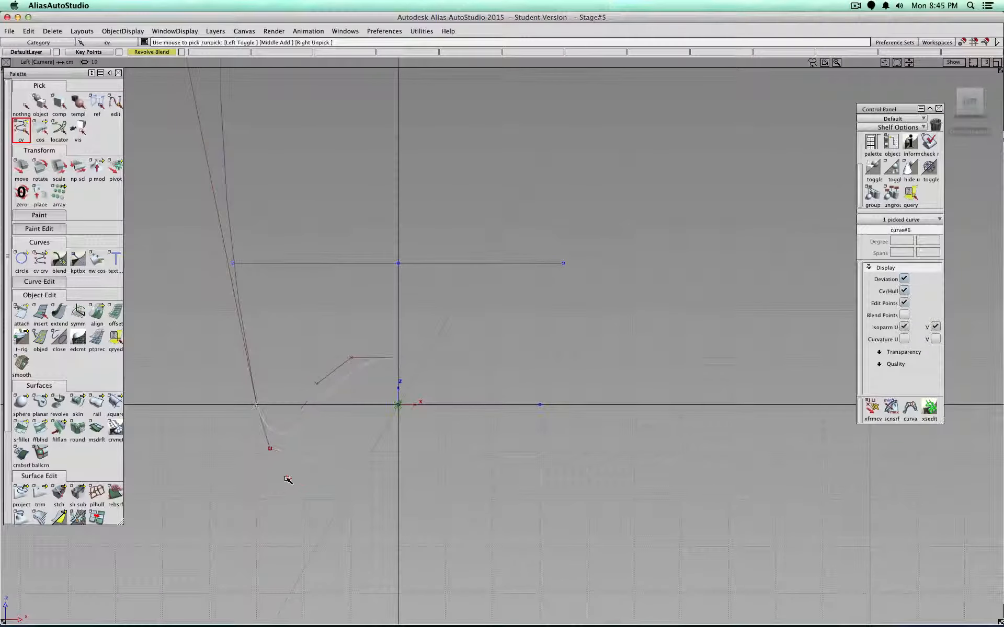
pyautogui.keyDown('ctrl'); pyautogui.keyDown('shift'); pyautogui.click(214, 446); pyautogui.keyUp('shift'); pyautogui.keyUp('ctrl')
pyautogui.keyDown('ctrl'); pyautogui.keyDown('shift'); pyautogui.moveTo(213, 445); pyautogui.dragTo(212, 423); pyautogui.keyUp('shift'); pyautogui.keyUp('ctrl')
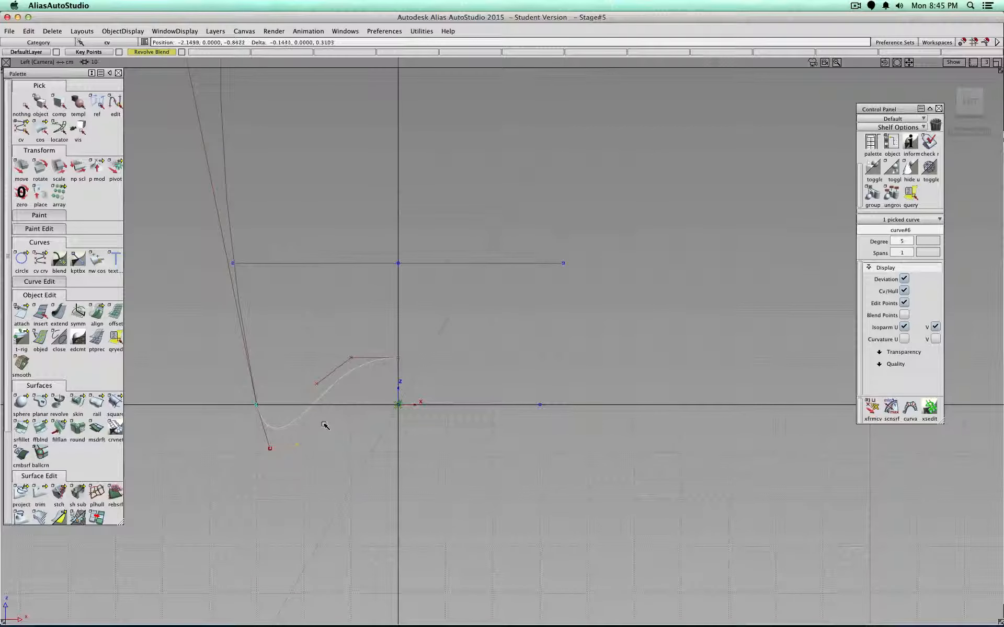
pyautogui.moveTo(281, 456)
pyautogui.mouseDown()
pyautogui.moveTo(275, 450)
pyautogui.moveTo(281, 463)
pyautogui.mouseUp()
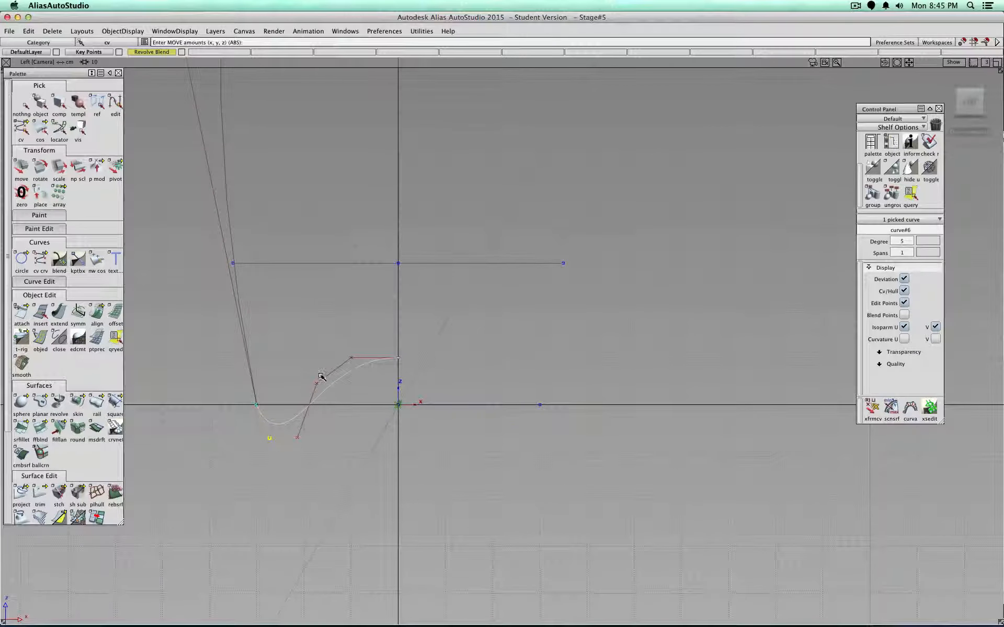
pyautogui.click(22, 105)
pyautogui.click(40, 105)
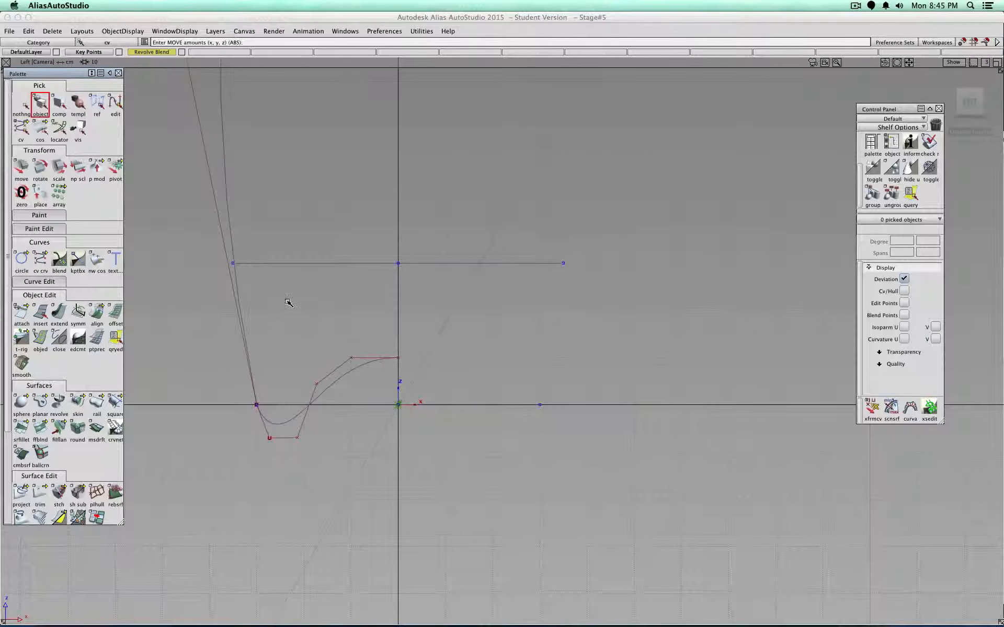
# - Align the base curve's outer end to the lower end of the body curve with G1 continuity and explicit control
pyautogui.keyDown('alt'); pyautogui.keyDown('shift'); pyautogui.moveTo(288, 301); pyautogui.dragTo(281, 314, button='right'); pyautogui.keyUp('shift'); pyautogui.keyUp('alt')
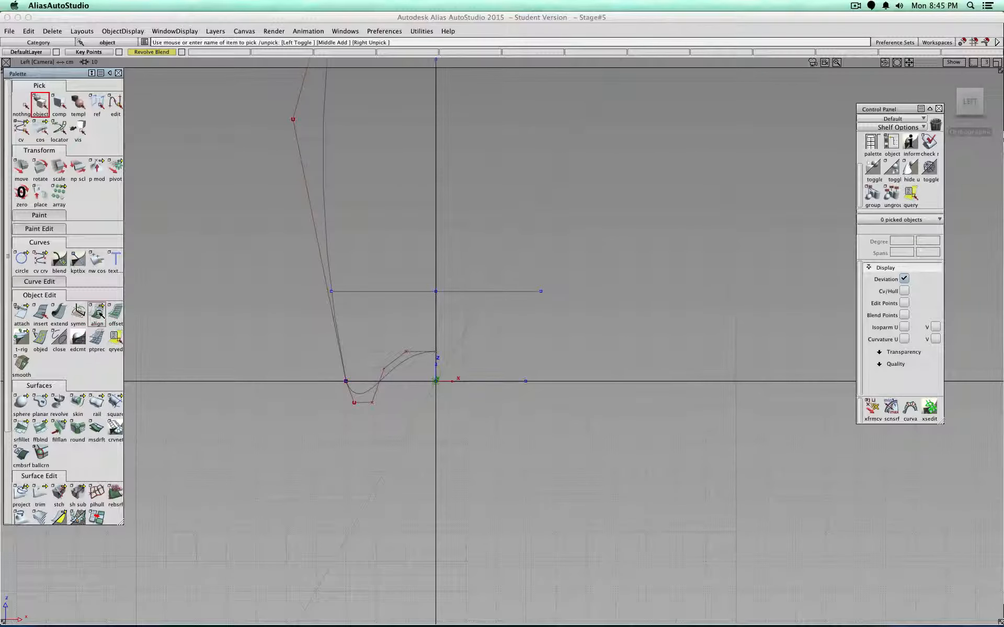
pyautogui.doubleClick(97, 312)
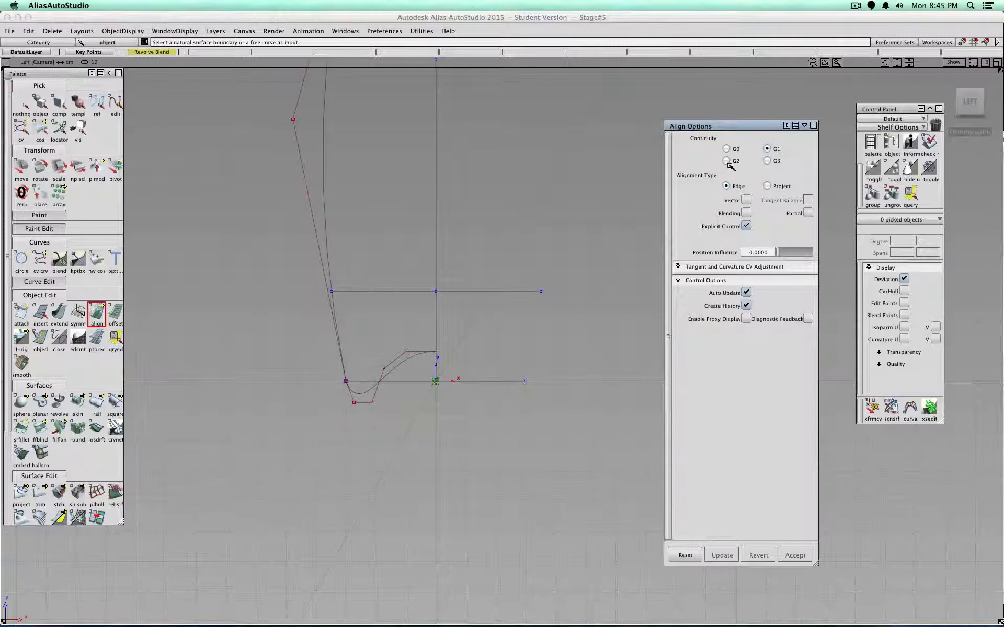
pyautogui.click(354, 395)
pyautogui.click(338, 333)
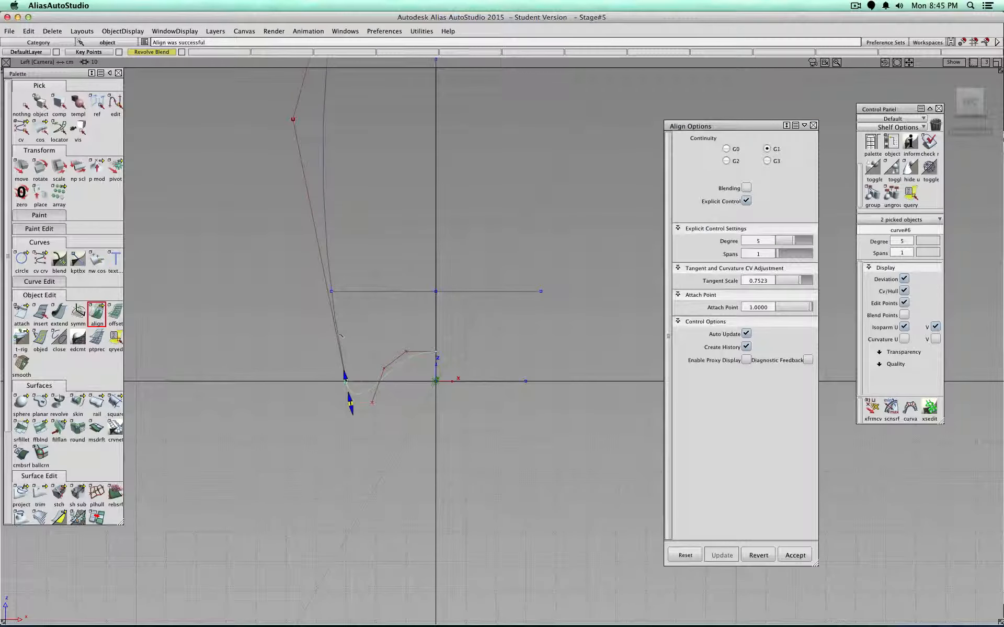
pyautogui.keyDown('alt'); pyautogui.keyDown('shift'); pyautogui.moveTo(338, 333); pyautogui.dragTo(280, 425, button='right'); pyautogui.keyUp('shift'); pyautogui.keyUp('alt')
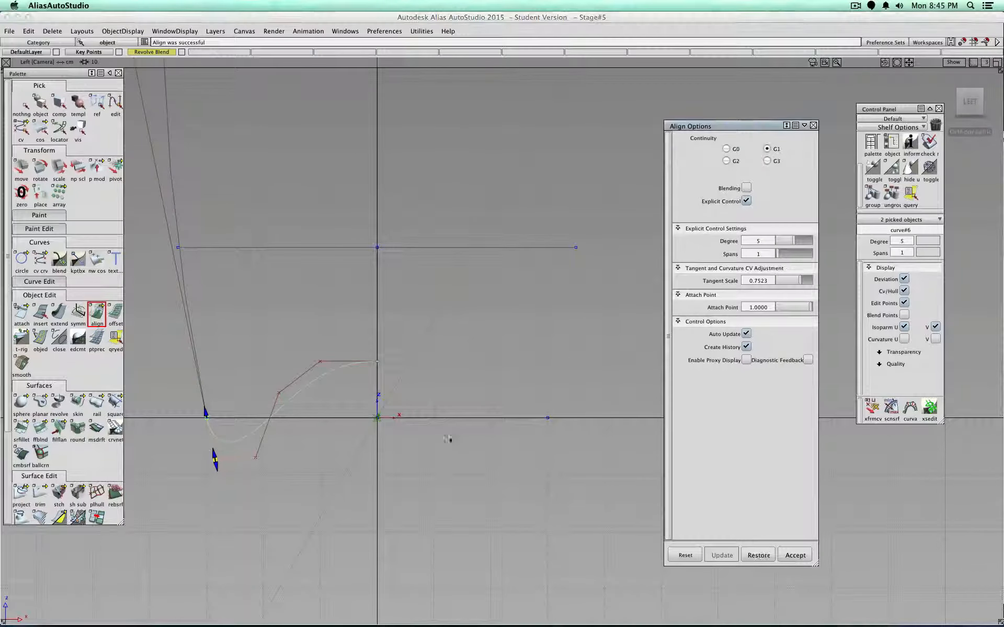
# - Align the shoulder curve's lower end to the body curve and its upper end to the neck line with G1 continuity
pyautogui.keyDown('alt'); pyautogui.keyDown('shift'); pyautogui.moveTo(448, 203); pyautogui.dragTo(574, 283, button='middle'); pyautogui.keyUp('shift'); pyautogui.keyUp('alt')
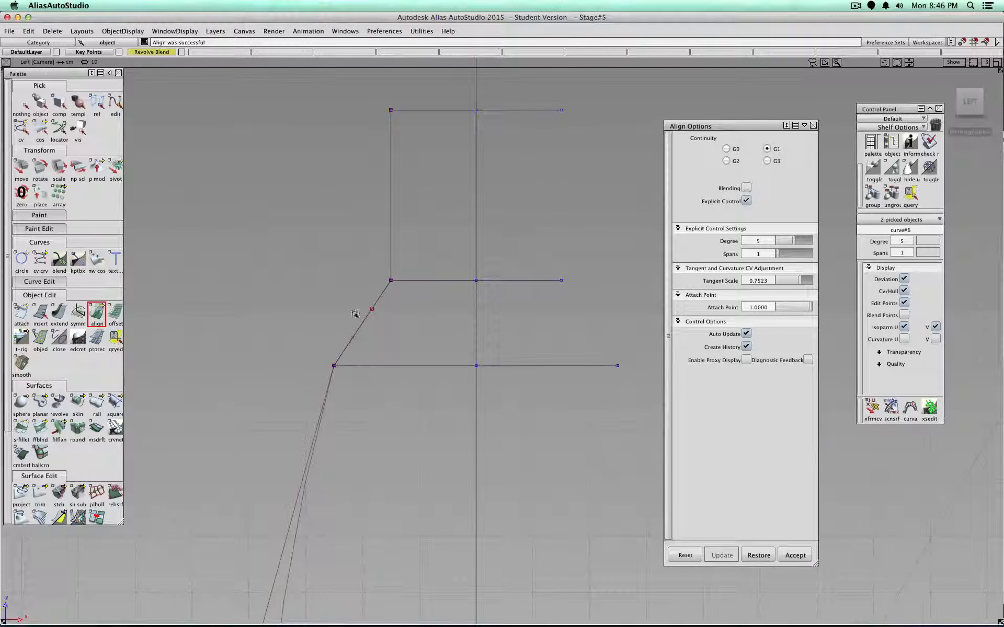
pyautogui.click(344, 351)
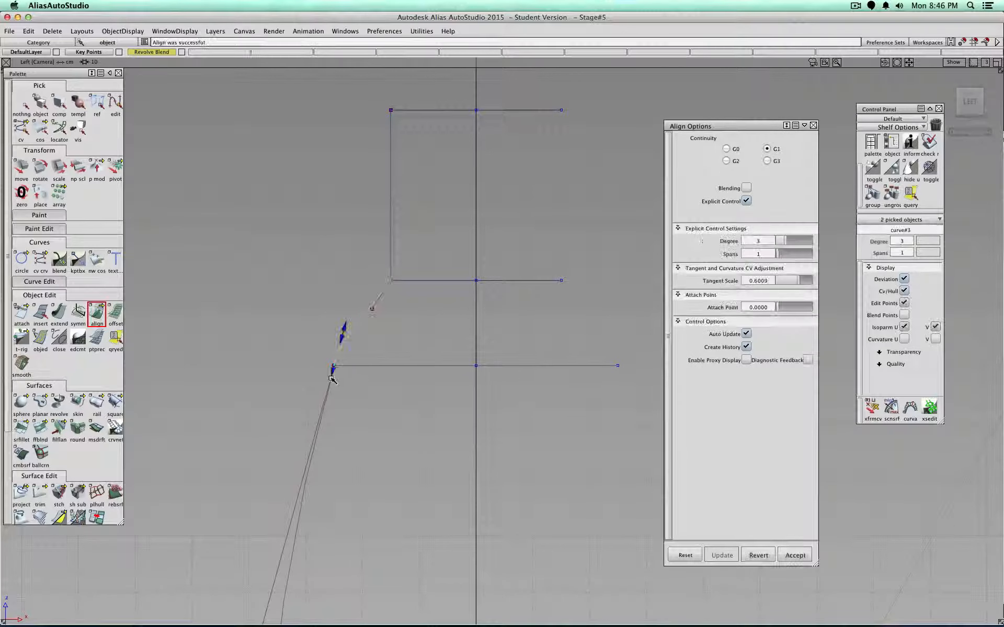
pyautogui.click(384, 293)
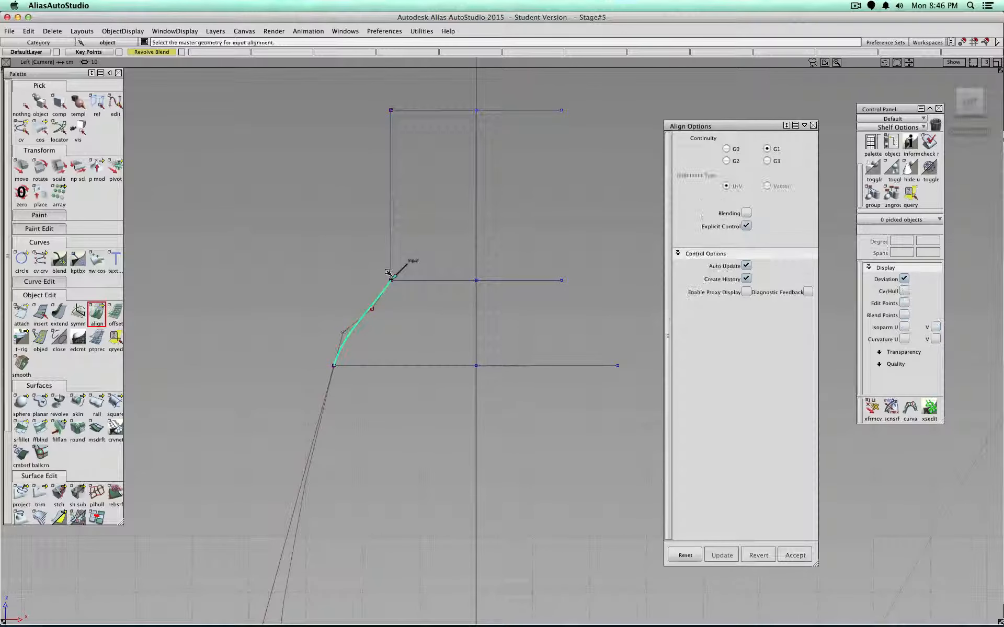
pyautogui.click(390, 266)
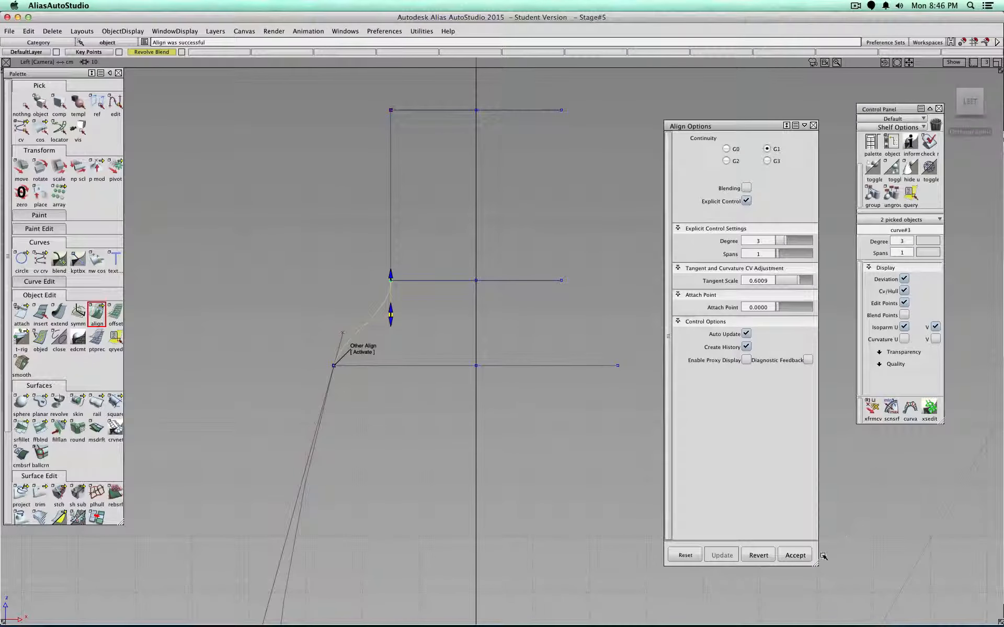
pyautogui.click(795, 556)
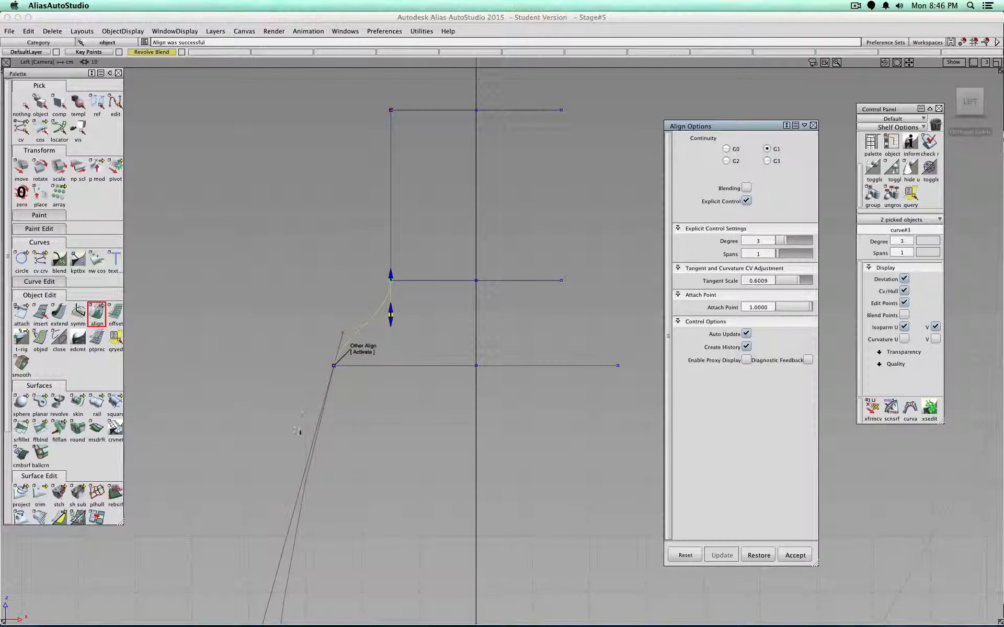
pyautogui.click(22, 103)
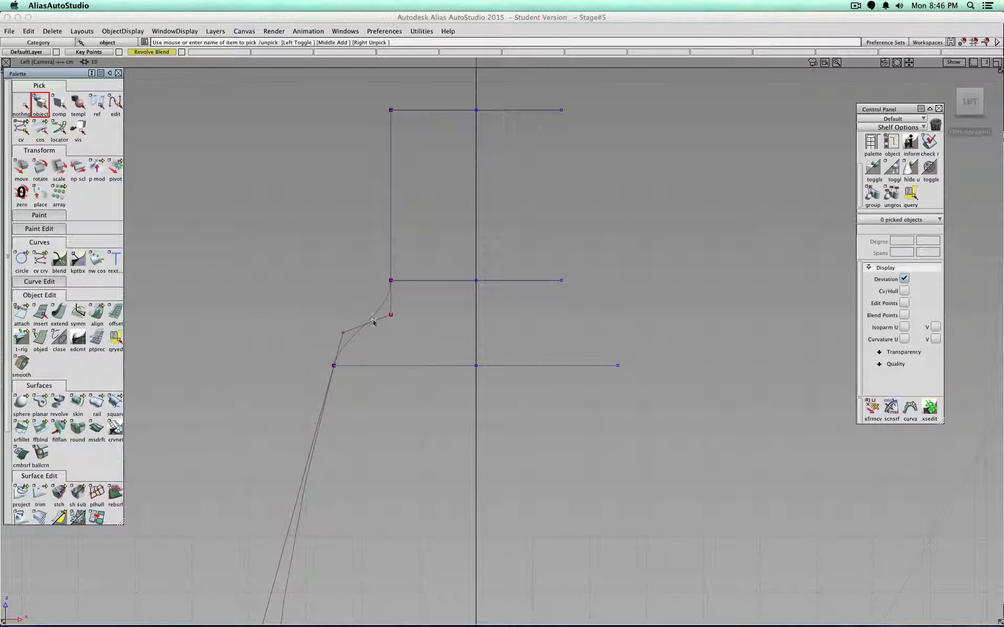
# - Turn off the CV/hull display of the shoulder and body curves and clear the selection
pyautogui.scroll(-3, 379, 313)
pyautogui.scroll(1, 378, 314)
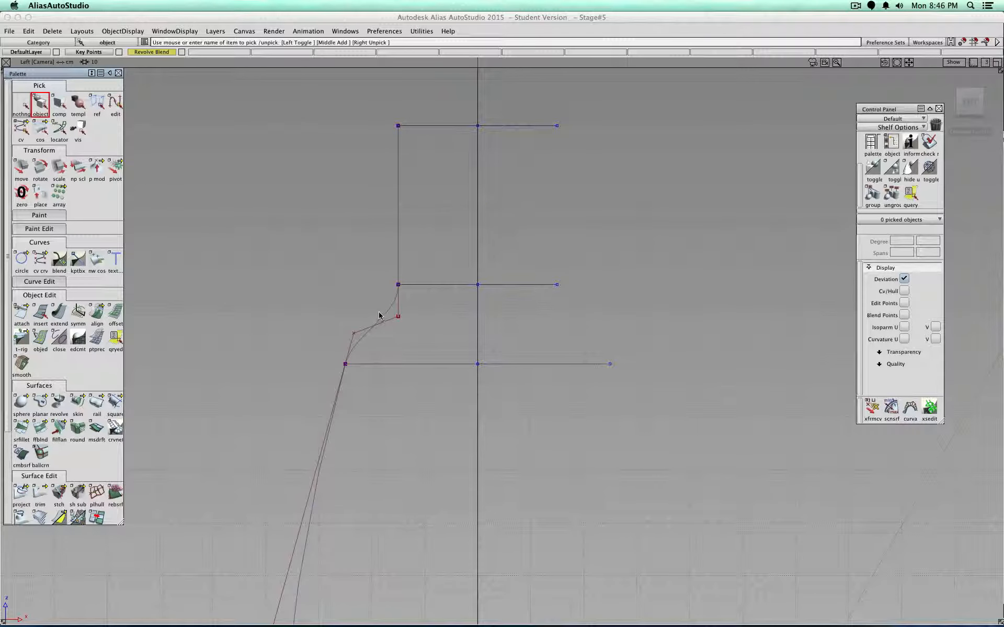
pyautogui.scroll(-2, 442, 403)
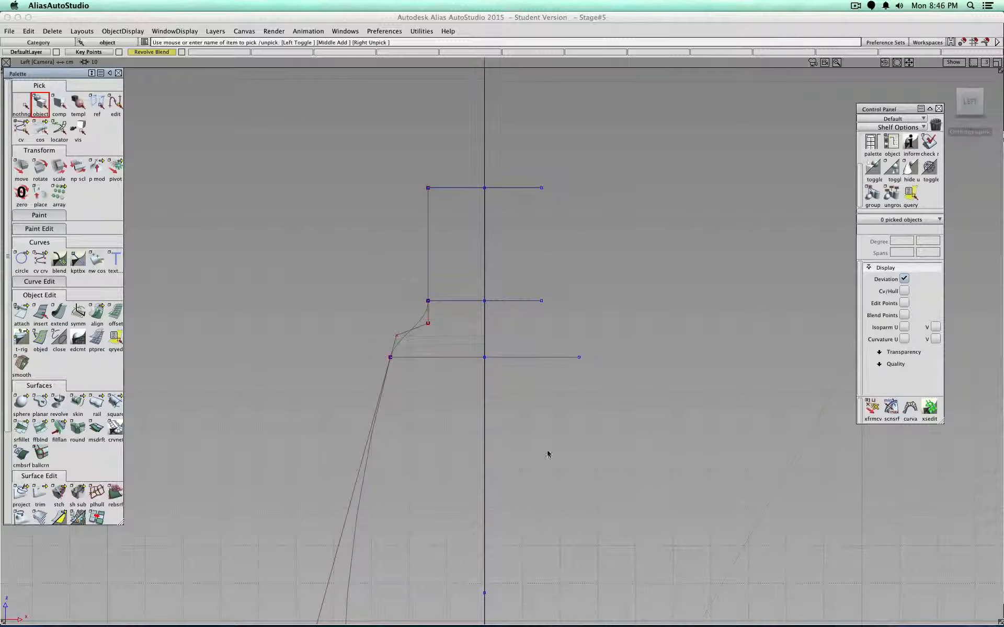
pyautogui.keyDown('alt'); pyautogui.keyDown('shift'); pyautogui.moveTo(548, 454); pyautogui.dragTo(560, 267, button='middle'); pyautogui.keyUp('shift'); pyautogui.keyUp('alt')
pyautogui.scroll(-3, 560, 267)
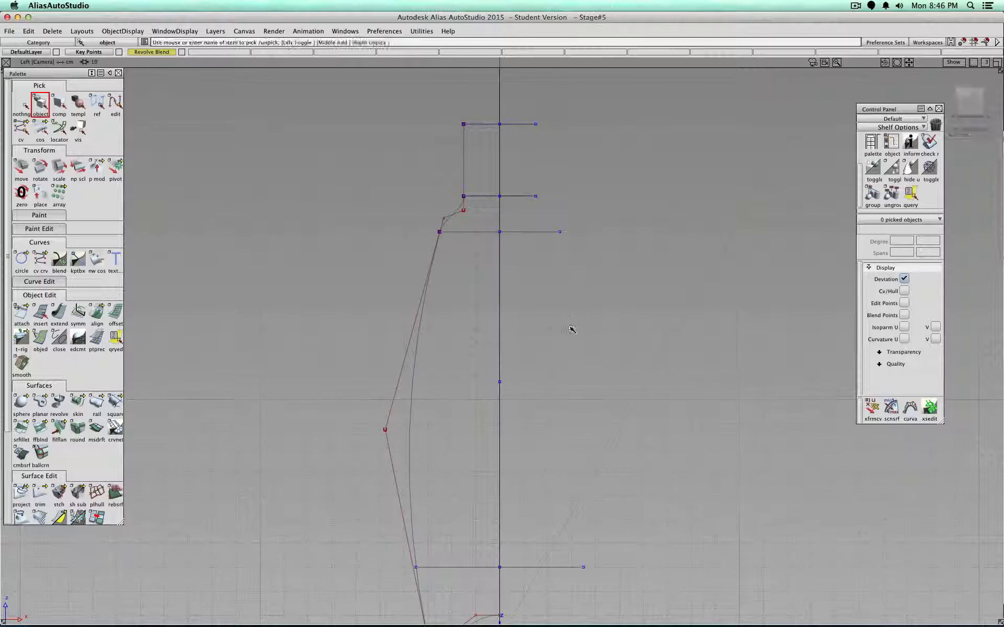
pyautogui.scroll(-1, 570, 328)
pyautogui.keyDown('alt'); pyautogui.keyDown('shift'); pyautogui.moveTo(570, 328); pyautogui.dragTo(538, 263, button='middle'); pyautogui.keyUp('shift'); pyautogui.keyUp('alt')
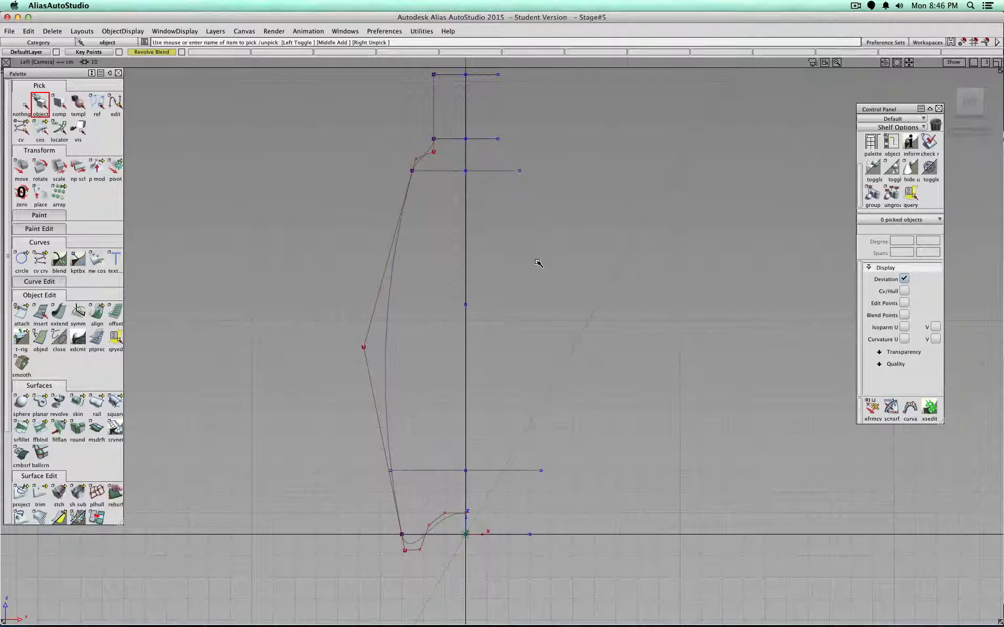
pyautogui.click(19, 108)
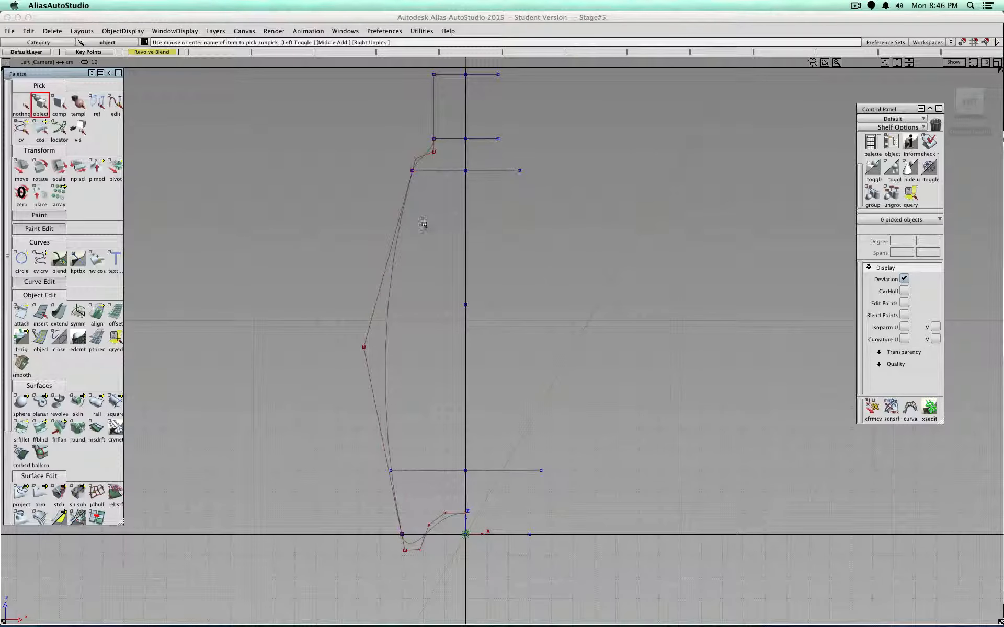
pyautogui.keyDown('ctrl'); pyautogui.keyDown('shift'); pyautogui.moveTo(207, 252); pyautogui.dragTo(157, 253); pyautogui.keyUp('shift'); pyautogui.keyUp('ctrl')
pyautogui.click(425, 160)
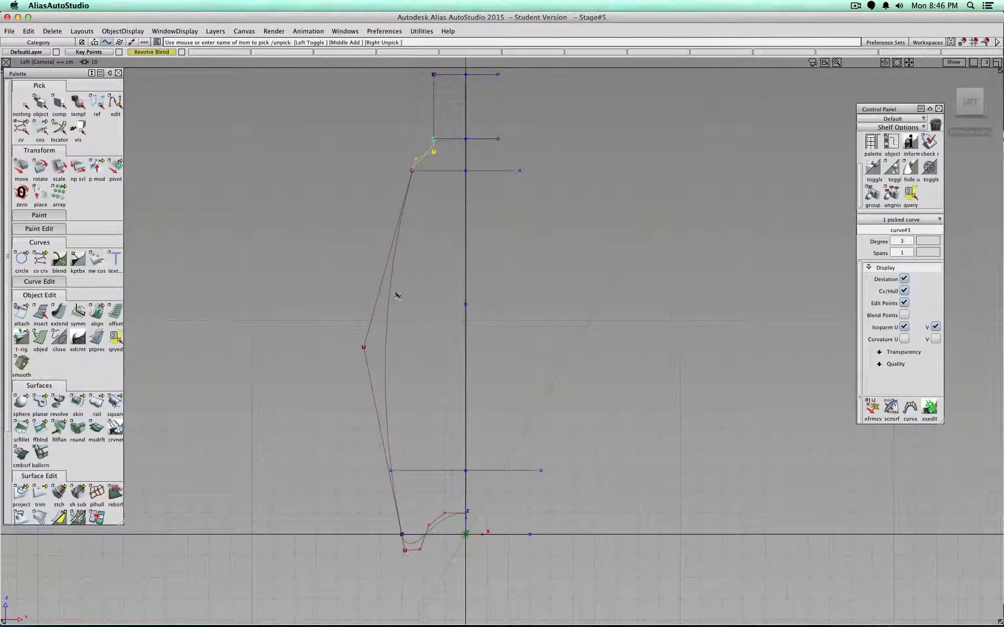
pyautogui.click(387, 294)
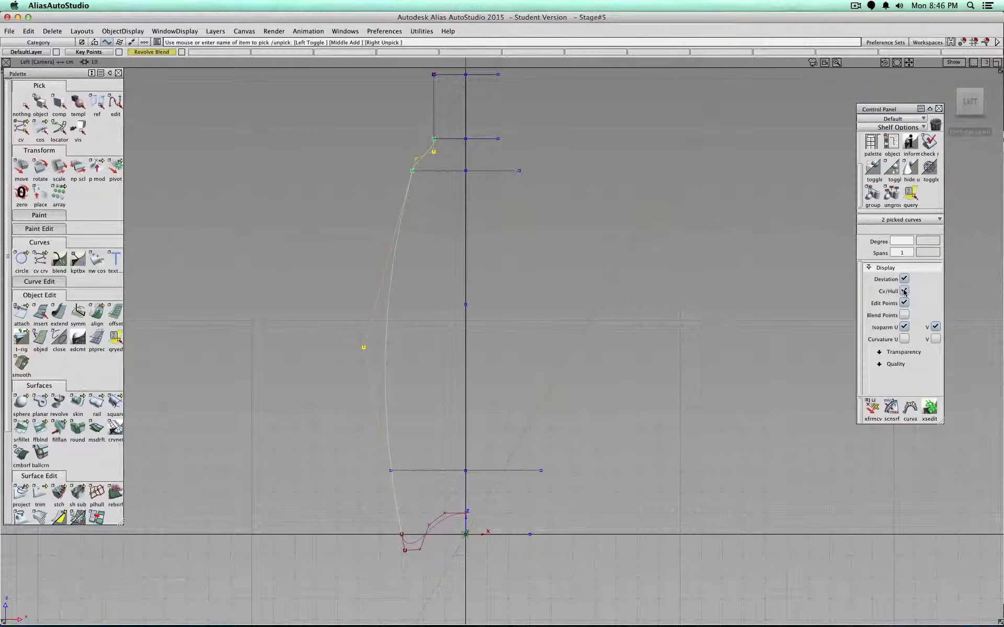
pyautogui.click(22, 104)
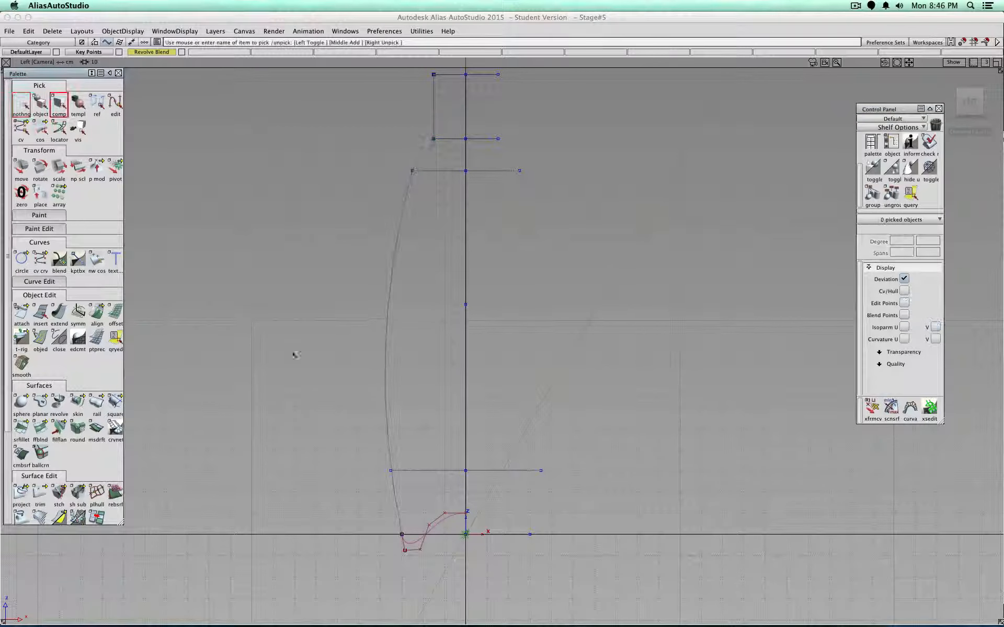
# - Lower the base curve's two inner vertices at the centre axis to make the concavity shallower
pyautogui.keyDown('alt'); pyautogui.keyDown('shift'); pyautogui.moveTo(465, 460); pyautogui.dragTo(470, 298, button='middle'); pyautogui.keyUp('shift'); pyautogui.keyUp('alt')
pyautogui.keyDown('alt'); pyautogui.keyDown('shift'); pyautogui.moveTo(470, 298); pyautogui.dragTo(430, 397, button='right'); pyautogui.keyUp('shift'); pyautogui.keyUp('alt')
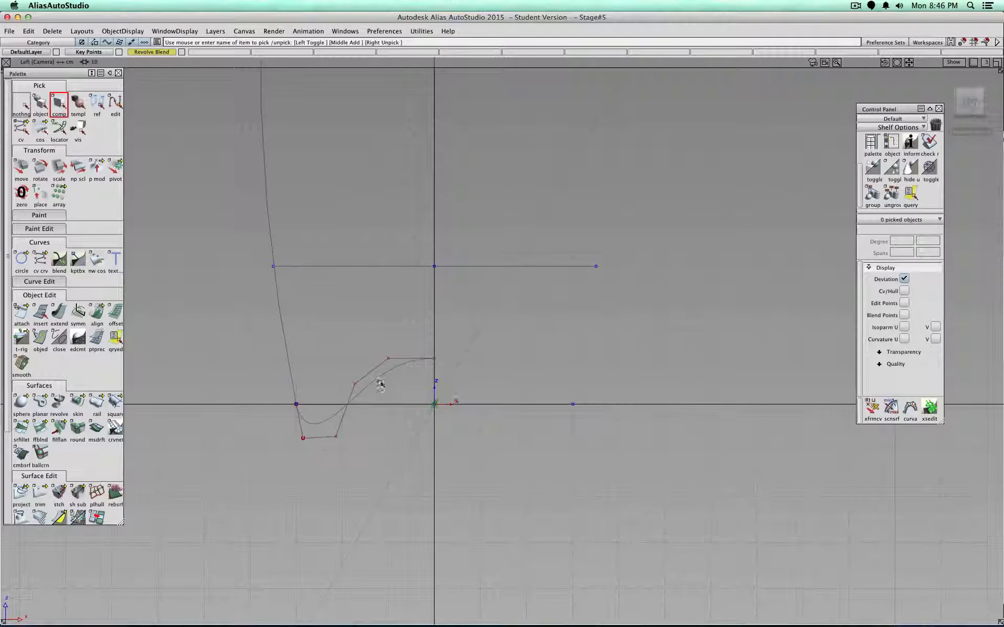
pyautogui.click(380, 382)
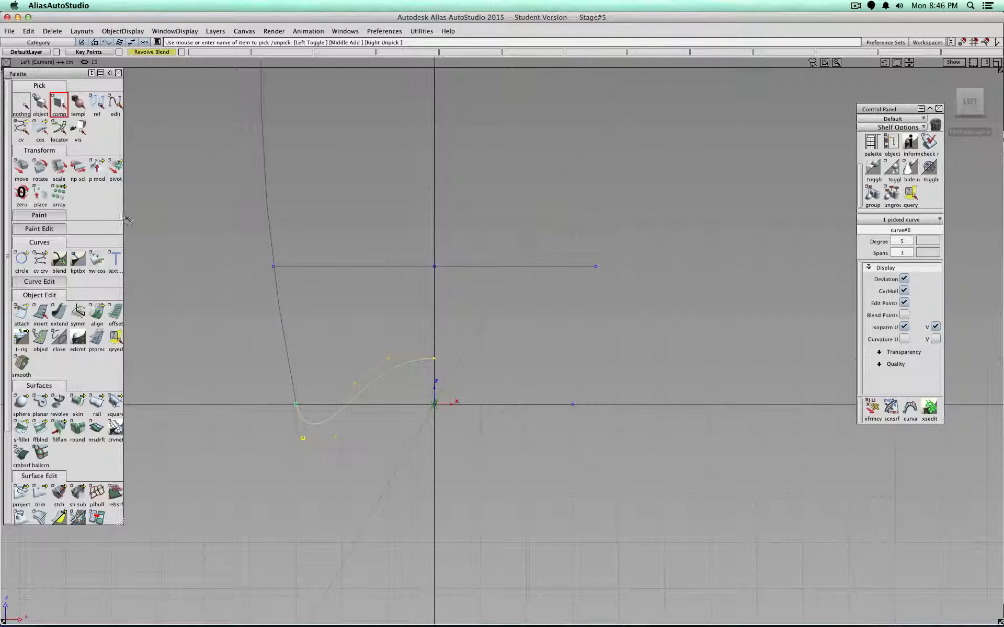
pyautogui.click(21, 168)
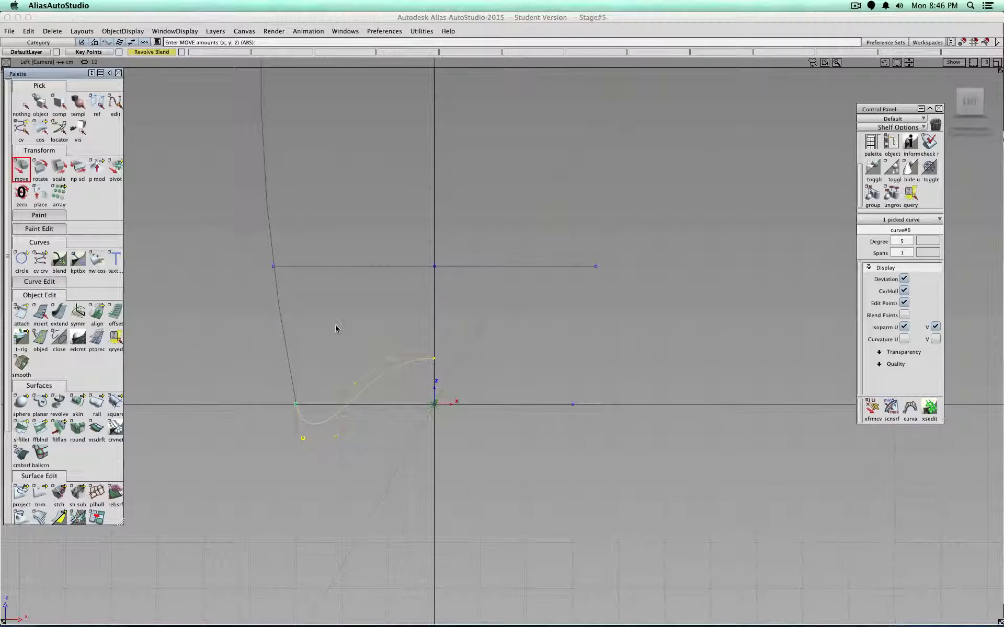
pyautogui.click(21, 128)
pyautogui.keyDown('ctrl'); pyautogui.keyDown('shift'); pyautogui.moveTo(347, 339); pyautogui.dragTo(450, 360); pyautogui.keyUp('shift'); pyautogui.keyUp('ctrl')
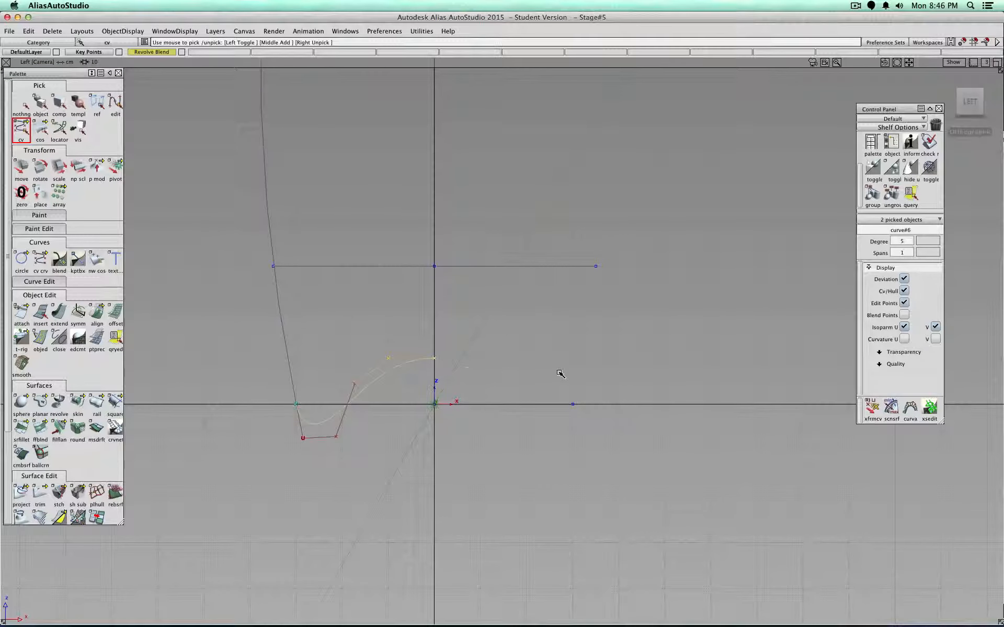
pyautogui.keyDown('ctrl'); pyautogui.keyDown('shift'); pyautogui.moveTo(559, 373); pyautogui.dragTo(559, 353, button='middle'); pyautogui.keyUp('shift'); pyautogui.keyUp('ctrl')
pyautogui.moveTo(539, 344); pyautogui.dragTo(538, 363, button='right')
# - Raise the base curve's two lowest vertices closer to the ground line, level with each other, and clear the selection
pyautogui.moveTo(337, 436); pyautogui.dragTo(313, 432)
pyautogui.moveTo(332, 443)
pyautogui.mouseDown(button='right')
pyautogui.moveTo(336, 434)
pyautogui.moveTo(339, 444)
pyautogui.moveTo(324, 441)
pyautogui.moveTo(300, 419)
pyautogui.moveTo(313, 441)
pyautogui.moveTo(302, 424)
pyautogui.moveTo(302, 437)
pyautogui.moveTo(299, 418)
pyautogui.mouseUp(button='right')
pyautogui.click(336, 424)
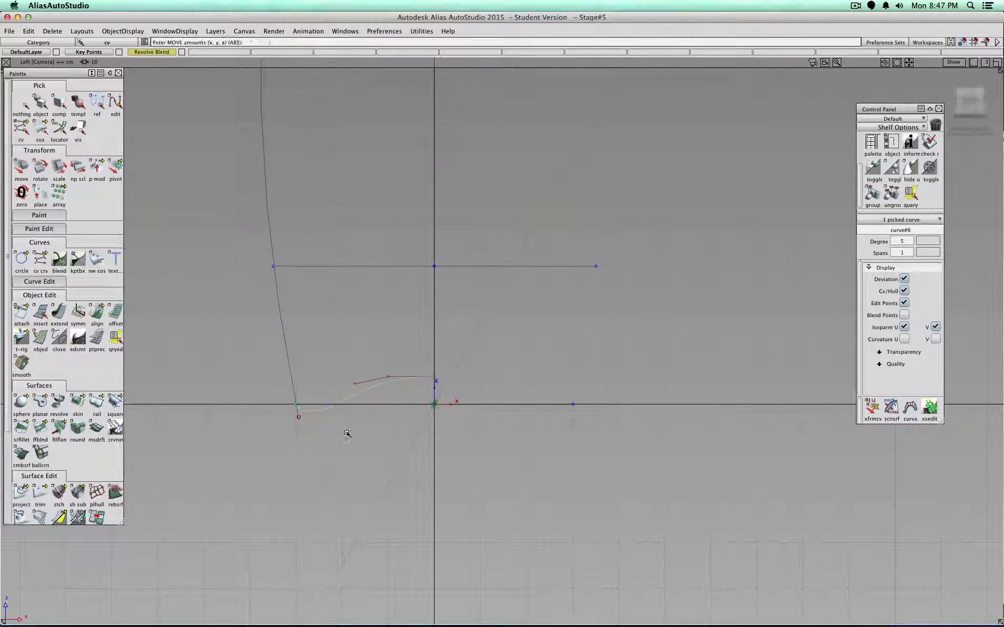
pyautogui.scroll(1, 353, 427)
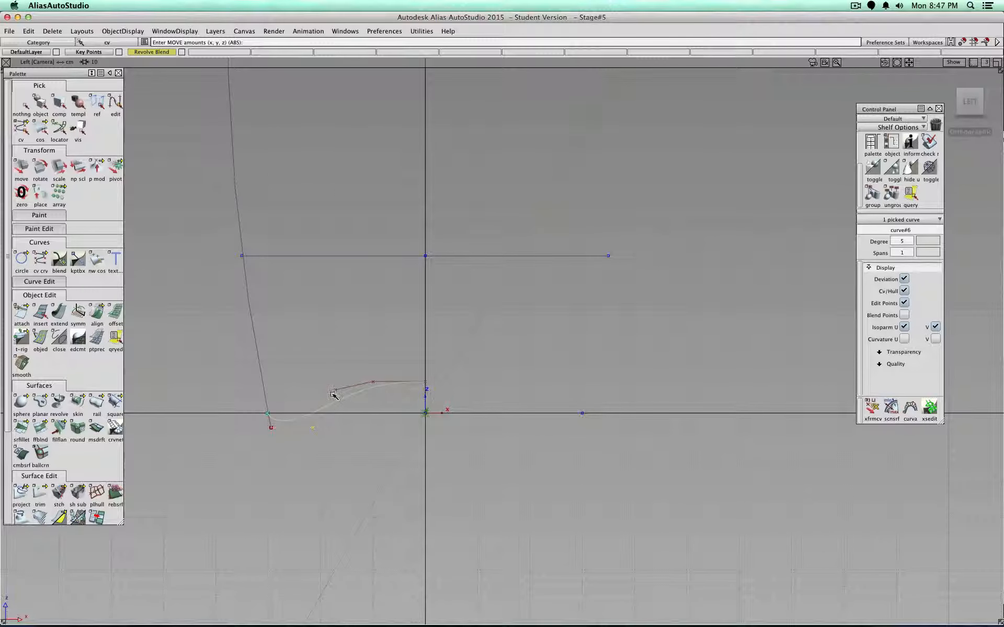
pyautogui.scroll(-2, 369, 415)
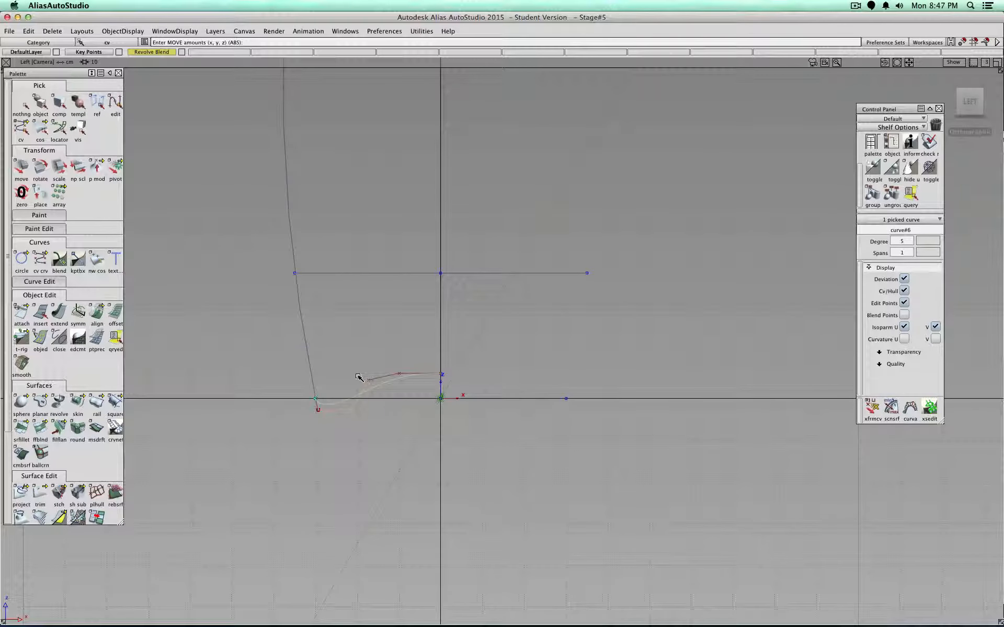
pyautogui.click(22, 104)
# - Turn off the base curve's CV/hull display and clear the selection
pyautogui.click(41, 105)
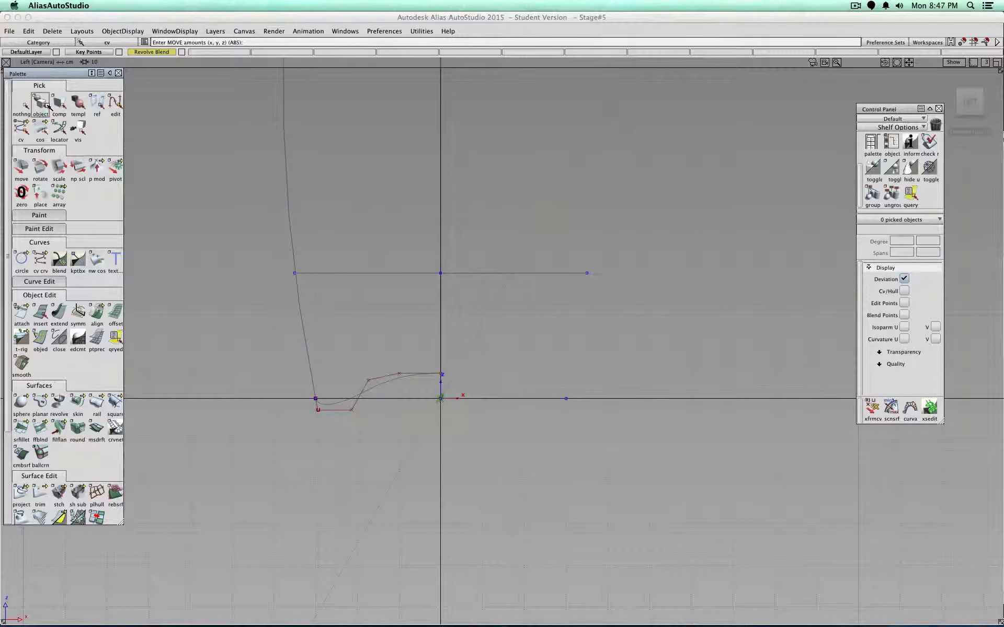
pyautogui.scroll(-6, 590, 298)
pyautogui.scroll(3, 560, 330)
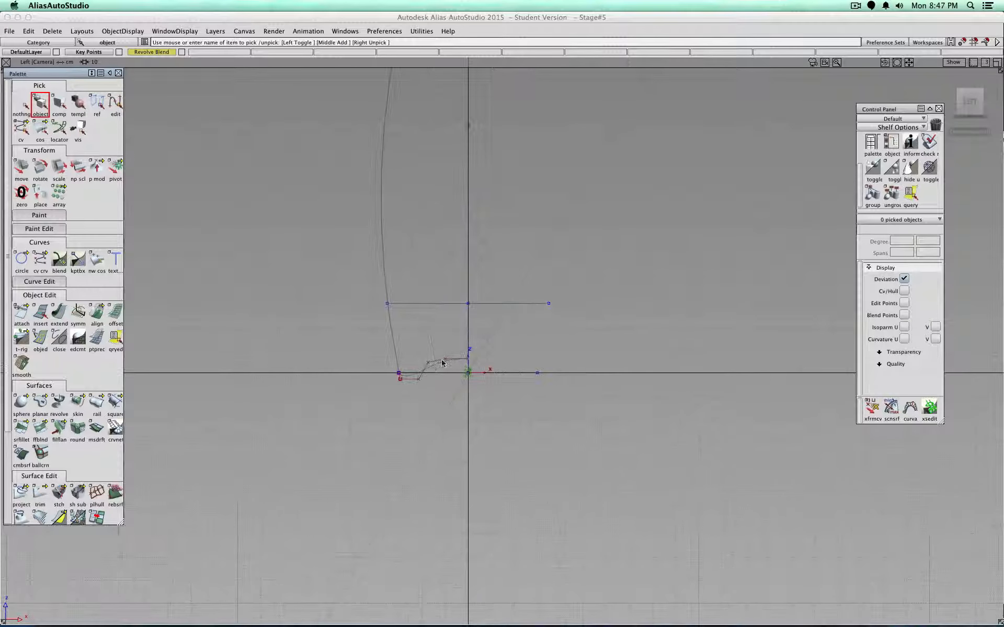
pyautogui.click(448, 363)
pyautogui.click(904, 291)
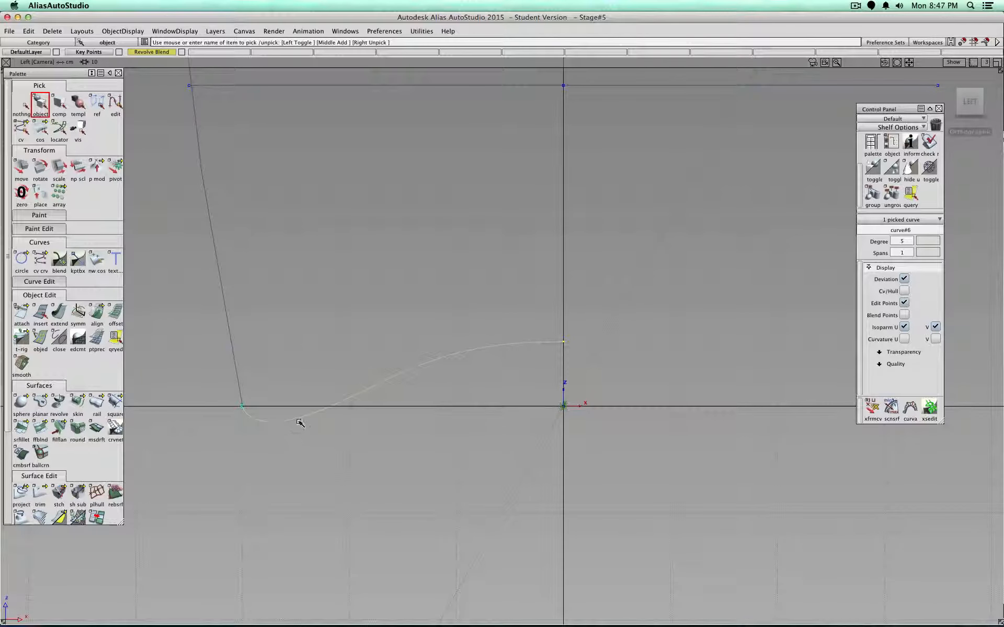
pyautogui.keyDown('alt'); pyautogui.keyDown('shift'); pyautogui.moveTo(298, 421); pyautogui.dragTo(481, 314, button='right'); pyautogui.keyUp('shift'); pyautogui.keyUp('alt')
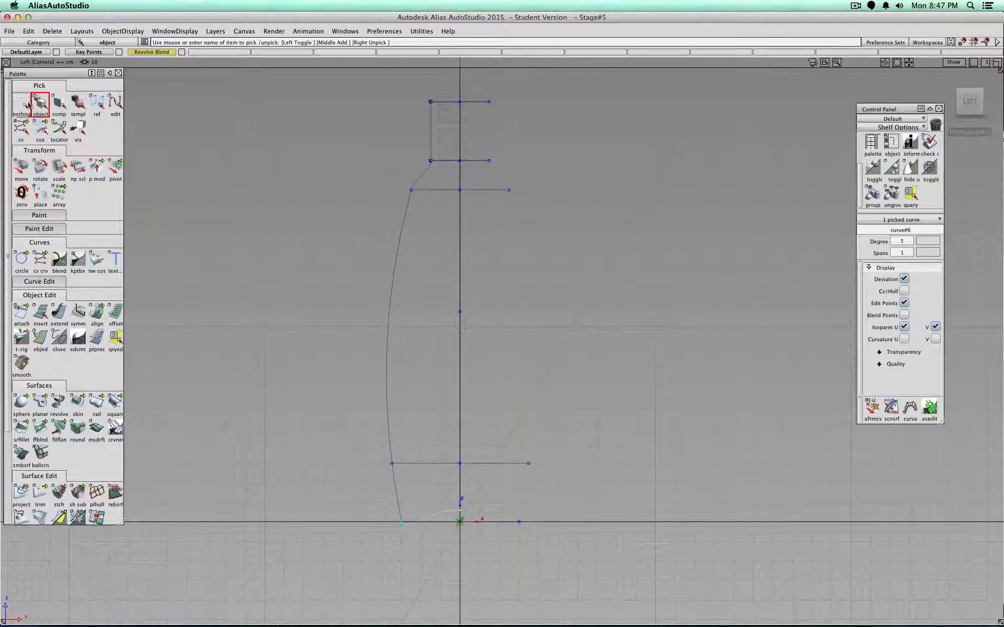
pyautogui.click(23, 105)
# - Switch to an angled 3D view of the bottle and turn on chain select in the Revolve options
pyautogui.click(958, 119)
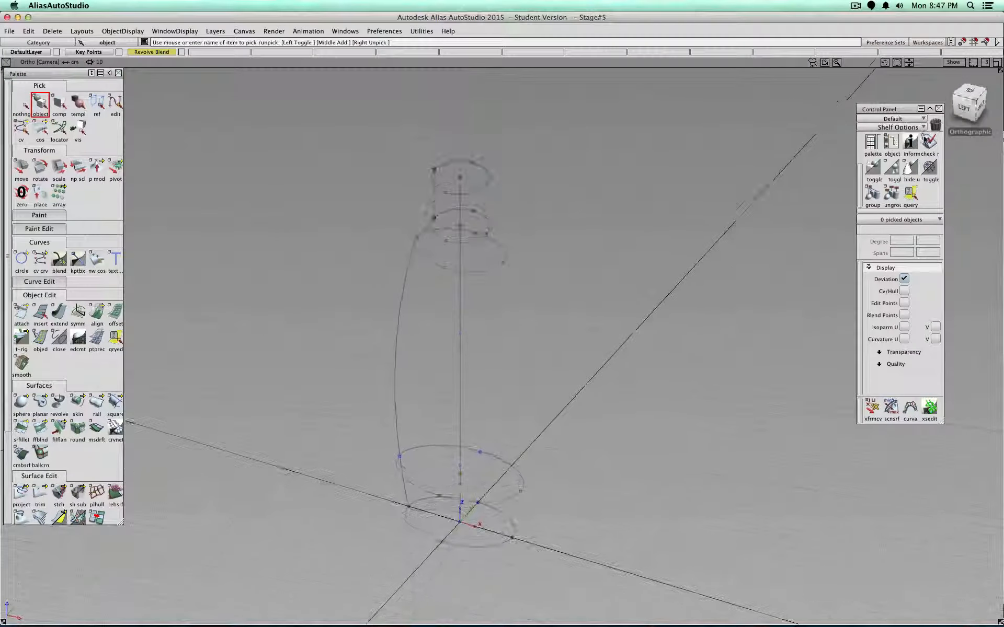
pyautogui.keyDown('alt'); pyautogui.keyDown('shift'); pyautogui.moveTo(555, 362); pyautogui.dragTo(583, 324, button='middle'); pyautogui.keyUp('shift'); pyautogui.keyUp('alt')
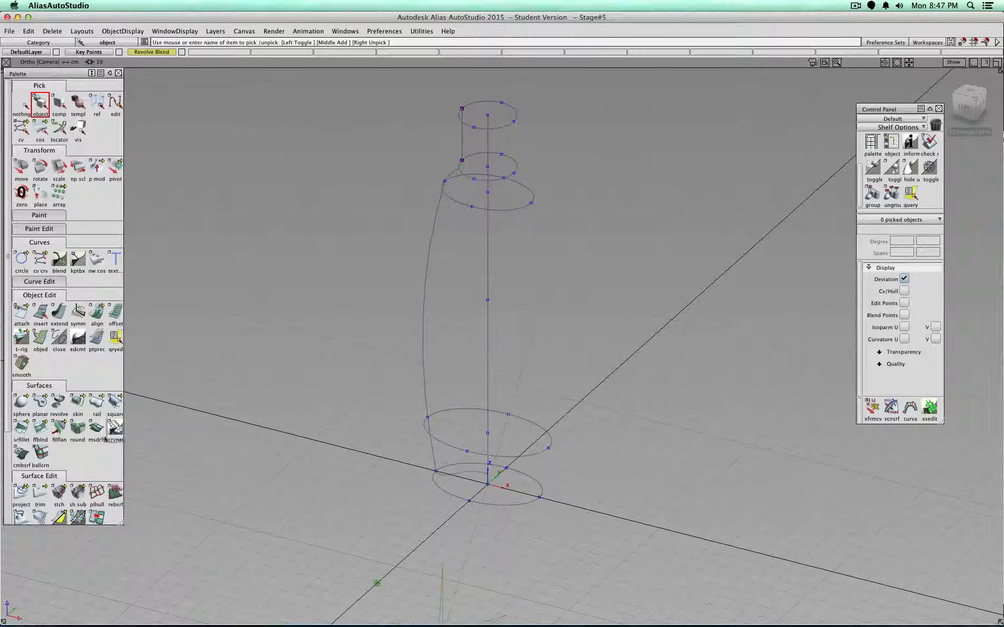
pyautogui.click(59, 402)
pyautogui.click(293, 313)
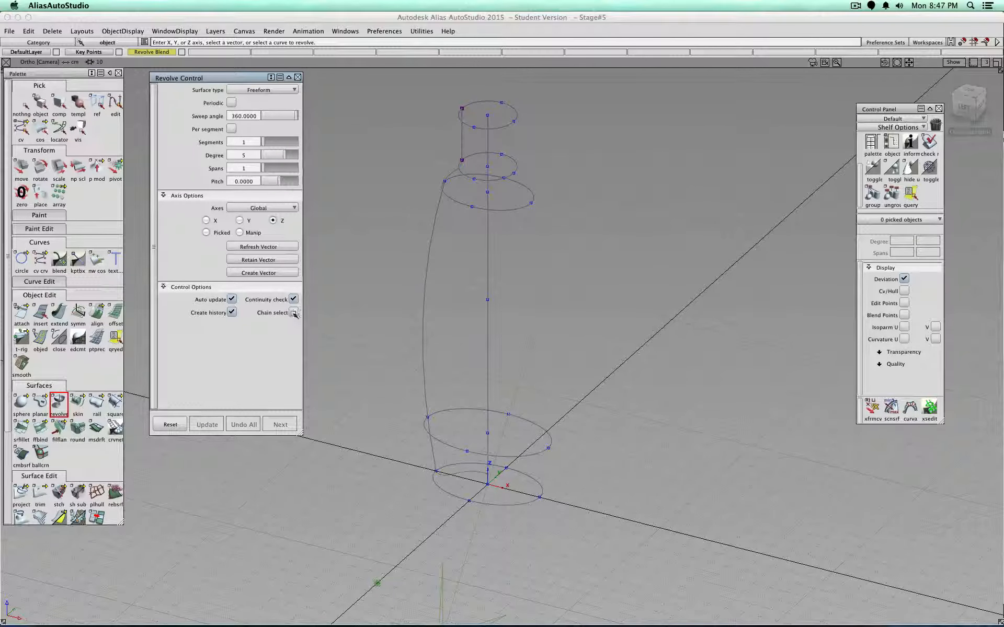
pyautogui.click(294, 313)
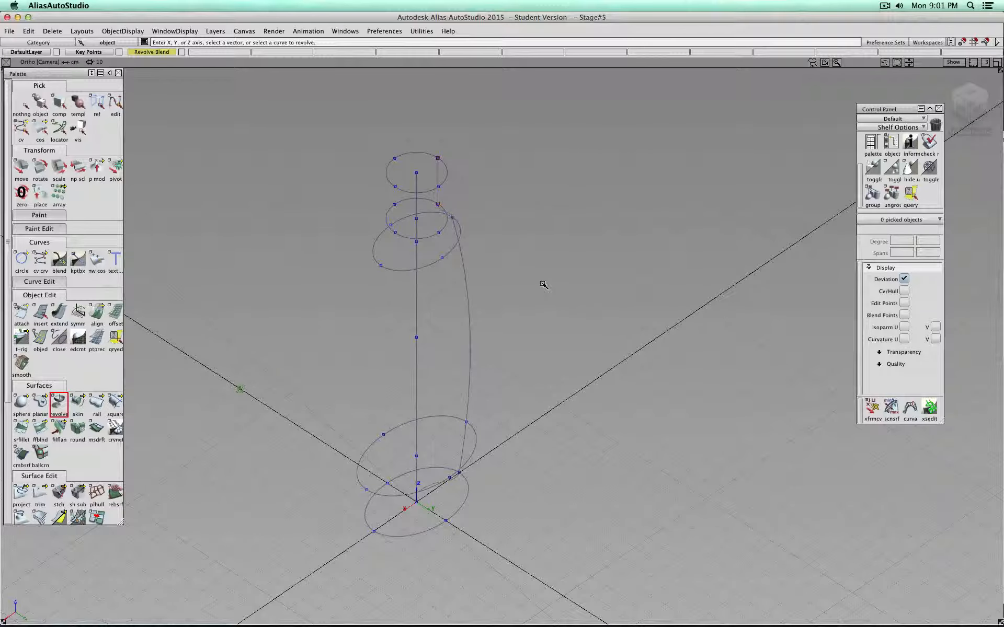
pyautogui.keyDown('alt'); pyautogui.keyDown('shift'); pyautogui.moveTo(268, 454); pyautogui.dragTo(769, 352); pyautogui.keyUp('shift'); pyautogui.keyUp('alt')
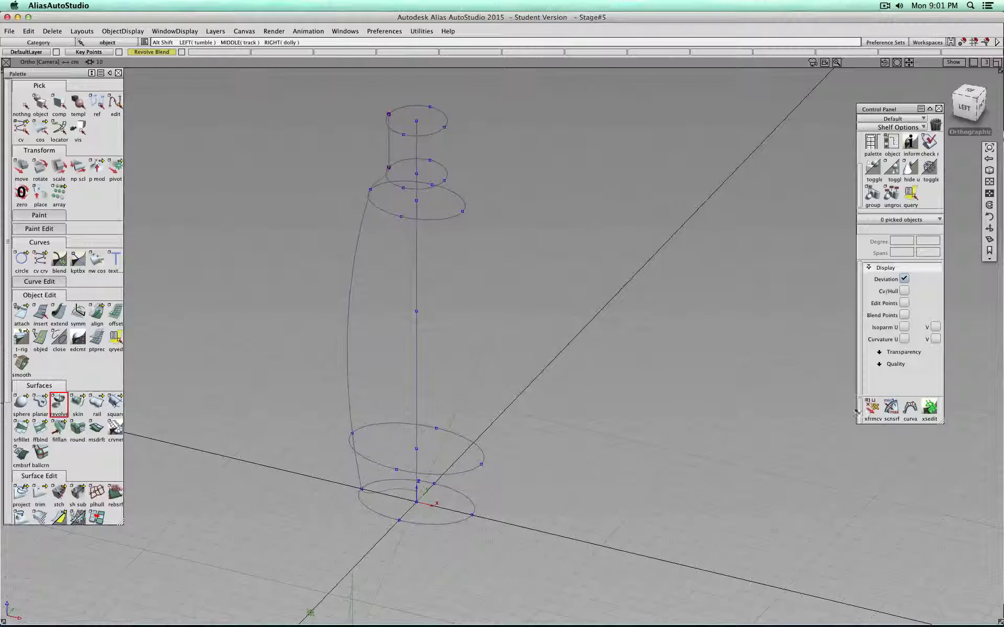
# - Move the pivots of the neck, shoulder, body and base curves to the origin, and clear the selection
pyautogui.click(40, 104)
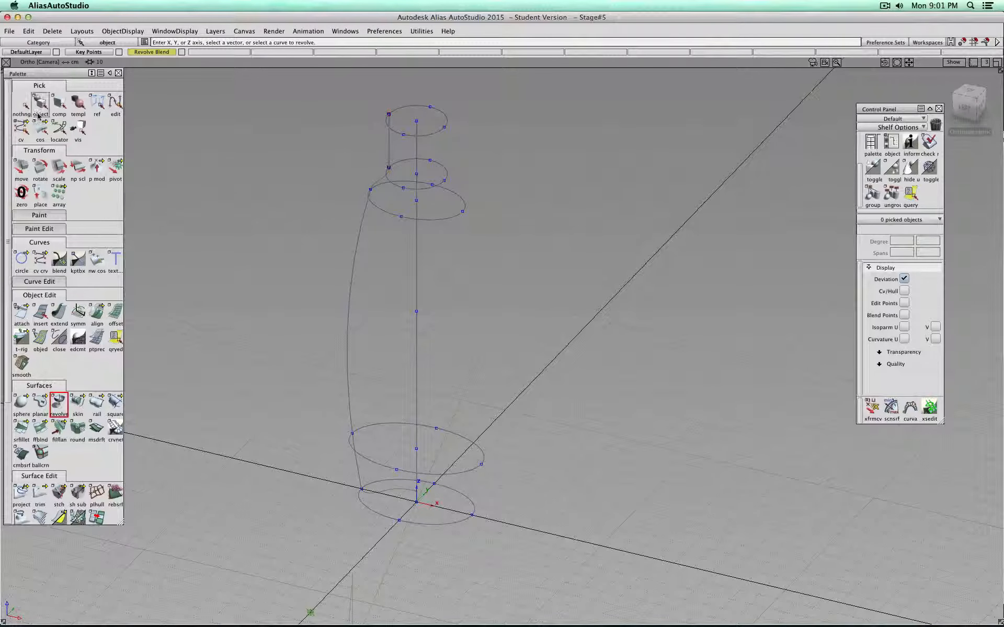
pyautogui.click(392, 144)
pyautogui.click(381, 178)
pyautogui.click(364, 225)
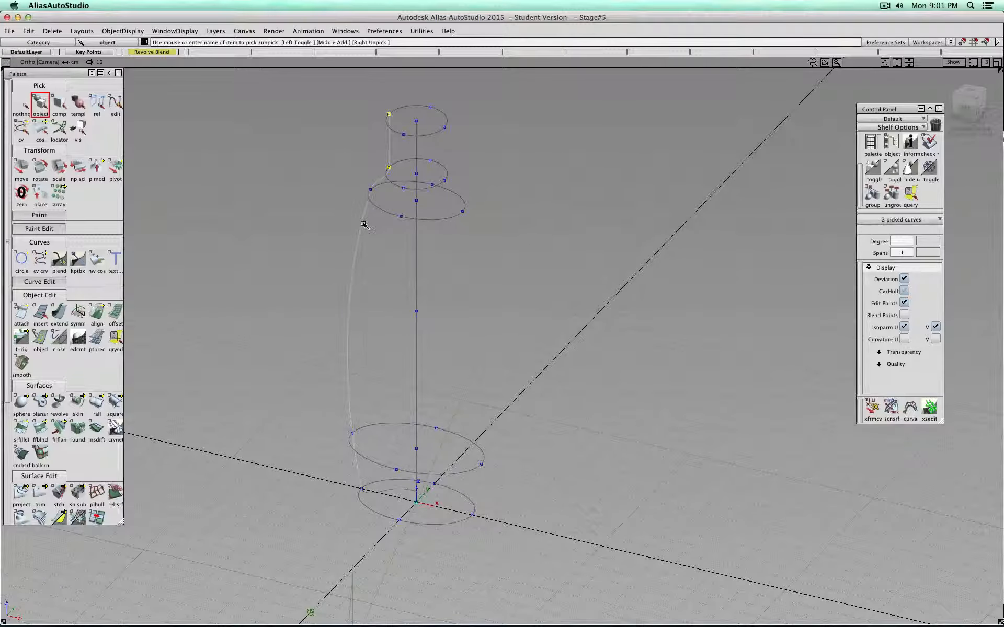
pyautogui.click(400, 494)
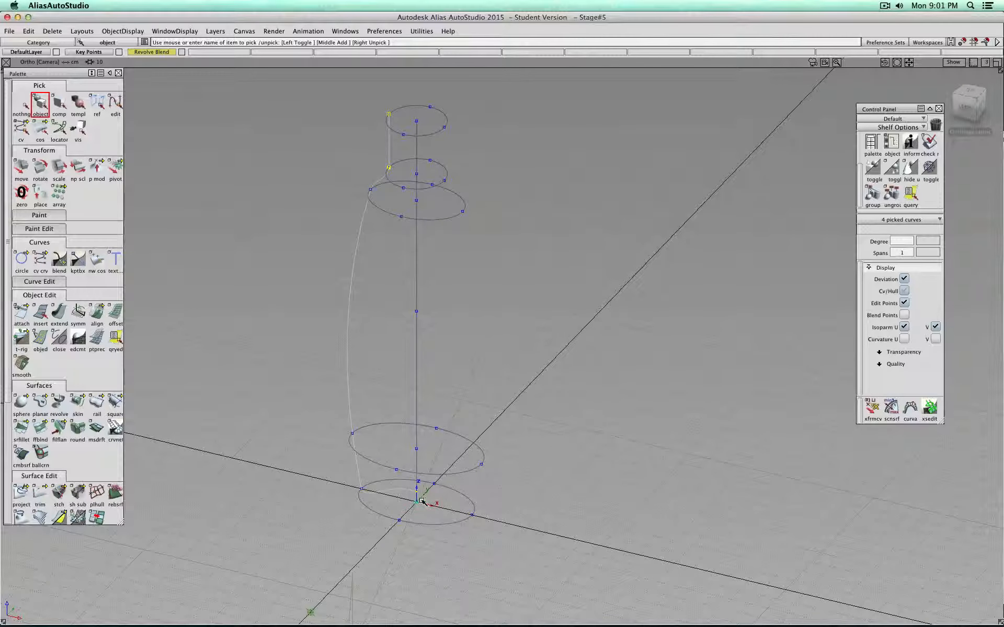
pyautogui.click(115, 168)
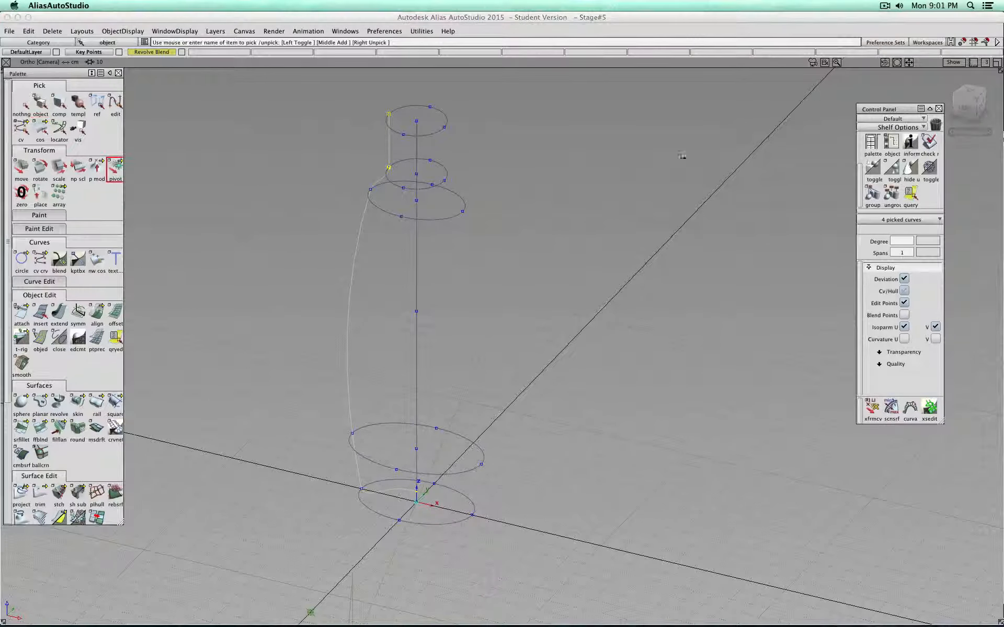
pyautogui.click(969, 92)
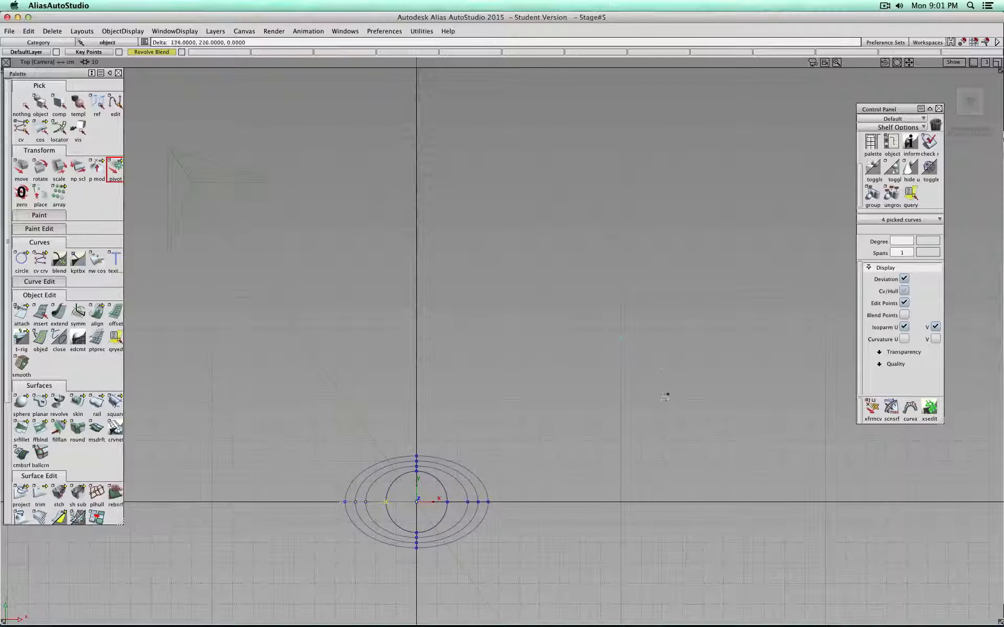
pyautogui.click(421, 499)
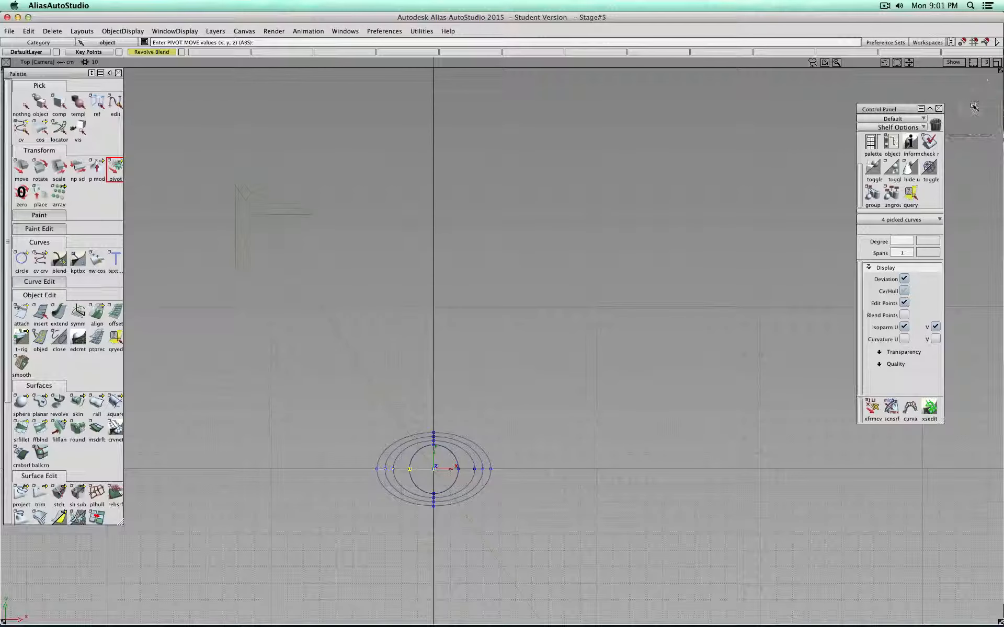
pyautogui.moveTo(975, 105); pyautogui.dragTo(944, 63)
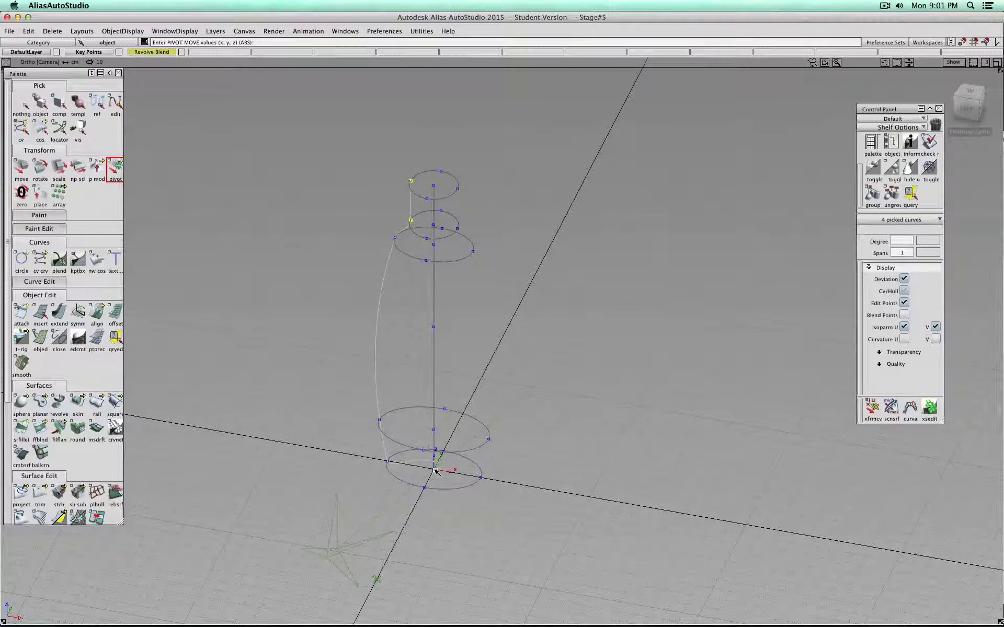
pyautogui.click(22, 106)
pyautogui.click(41, 105)
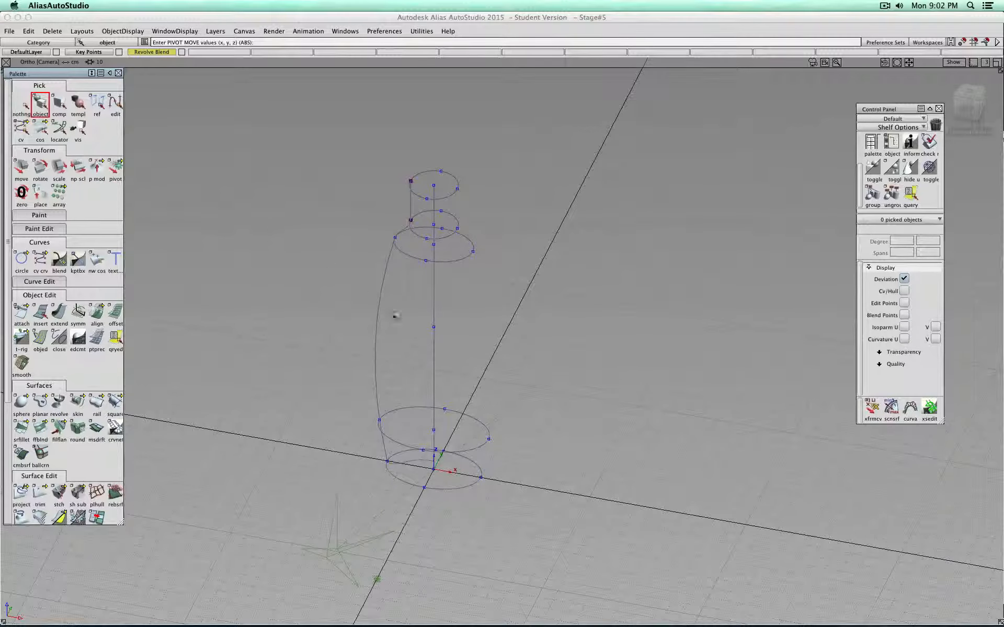
pyautogui.click(434, 342)
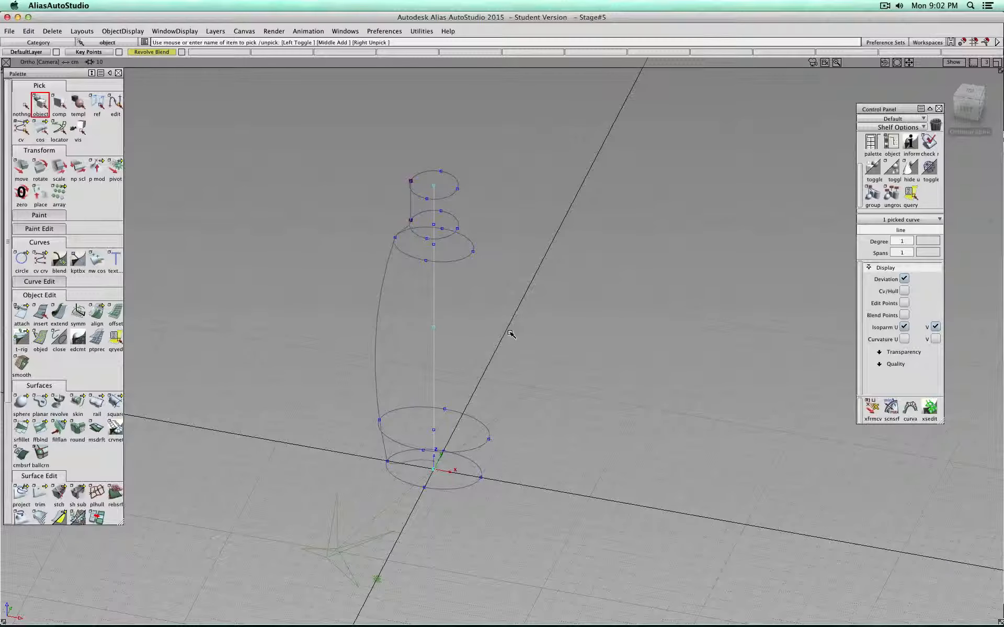
pyautogui.click(385, 271)
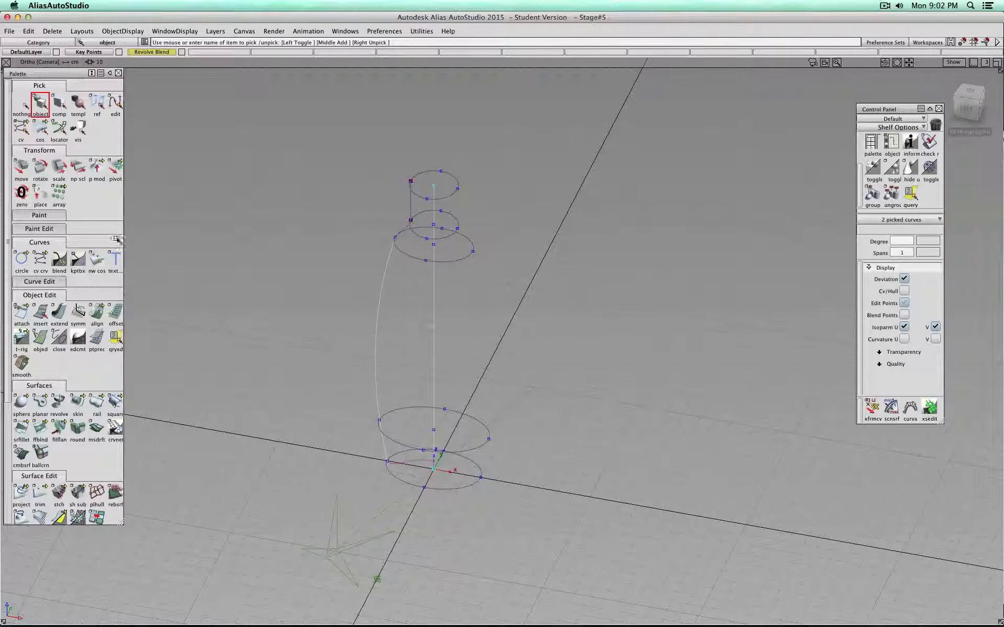
pyautogui.click(21, 105)
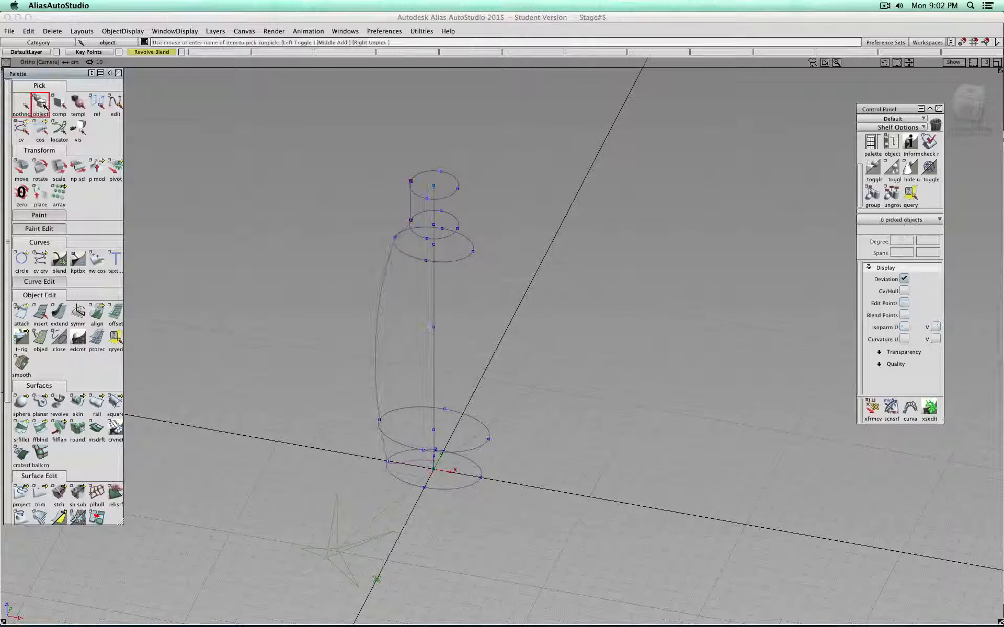
# - Revolve the neck line 360° about its local Z axis as a freeform surface of degree 5
pyautogui.doubleClick(58, 401)
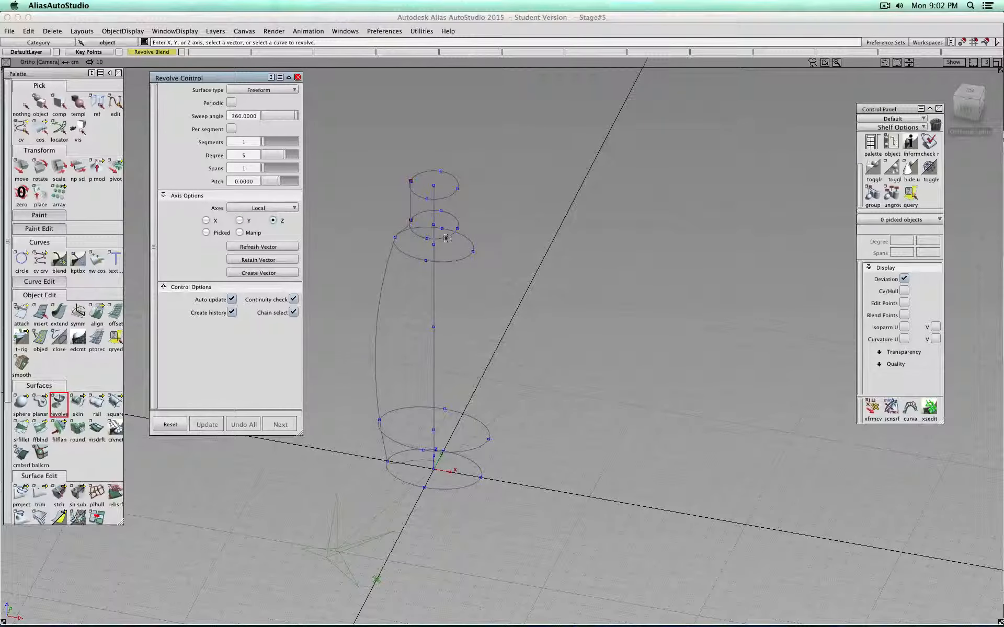
pyautogui.click(412, 208)
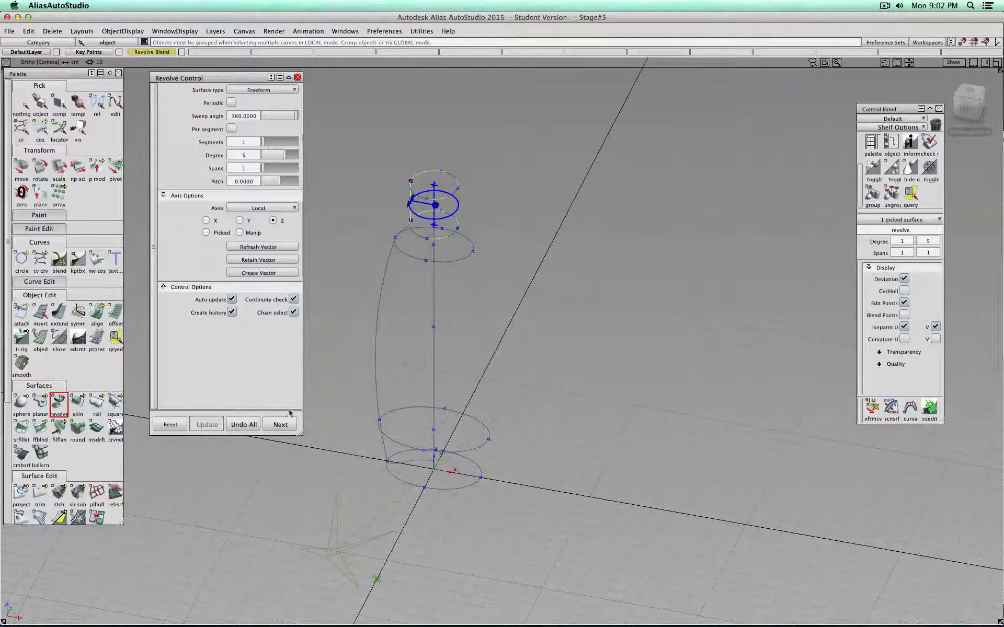
pyautogui.click(402, 230)
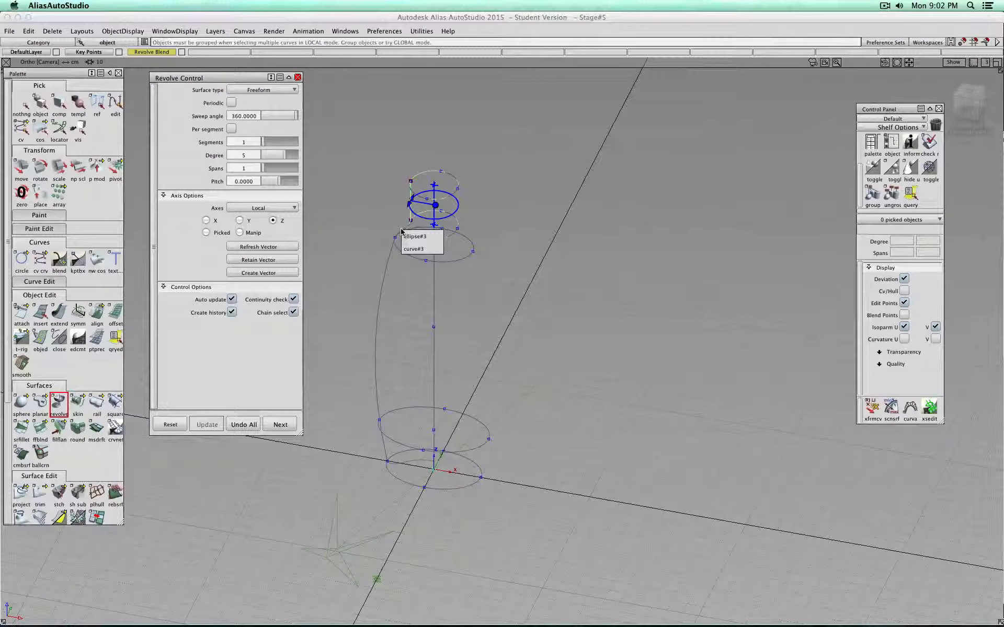
pyautogui.click(438, 248)
pyautogui.click(281, 425)
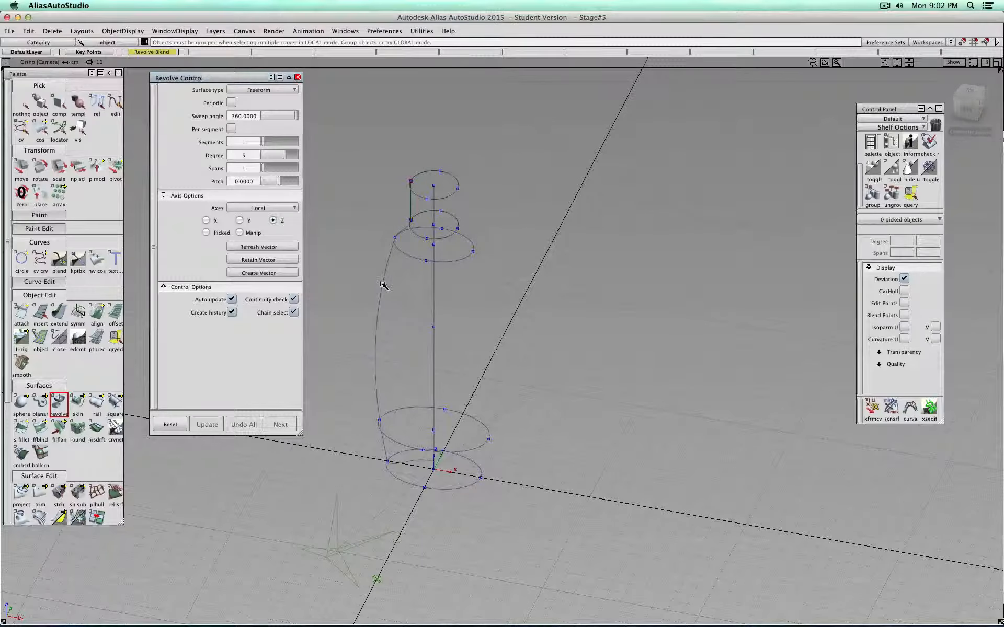
# - Revolve the body curve 360° about its local Z axis
pyautogui.click(386, 285)
pyautogui.keyDown('ctrl'); pyautogui.keyDown('shift'); pyautogui.moveTo(582, 246); pyautogui.dragTo(610, 248); pyautogui.keyUp('shift'); pyautogui.keyUp('ctrl')
pyautogui.moveTo(973, 107); pyautogui.dragTo(971, 74)
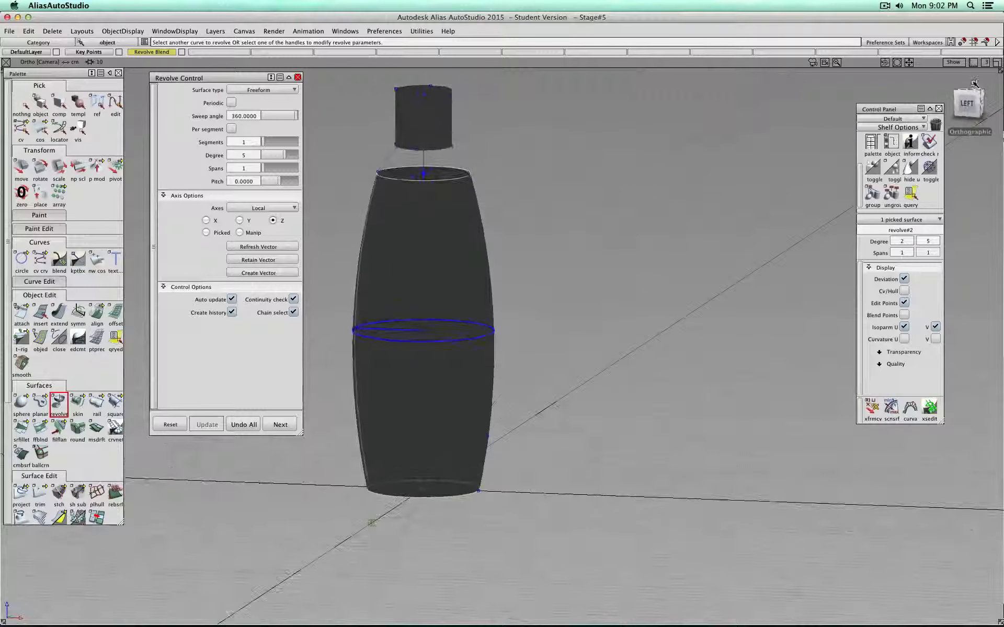
pyautogui.click(281, 424)
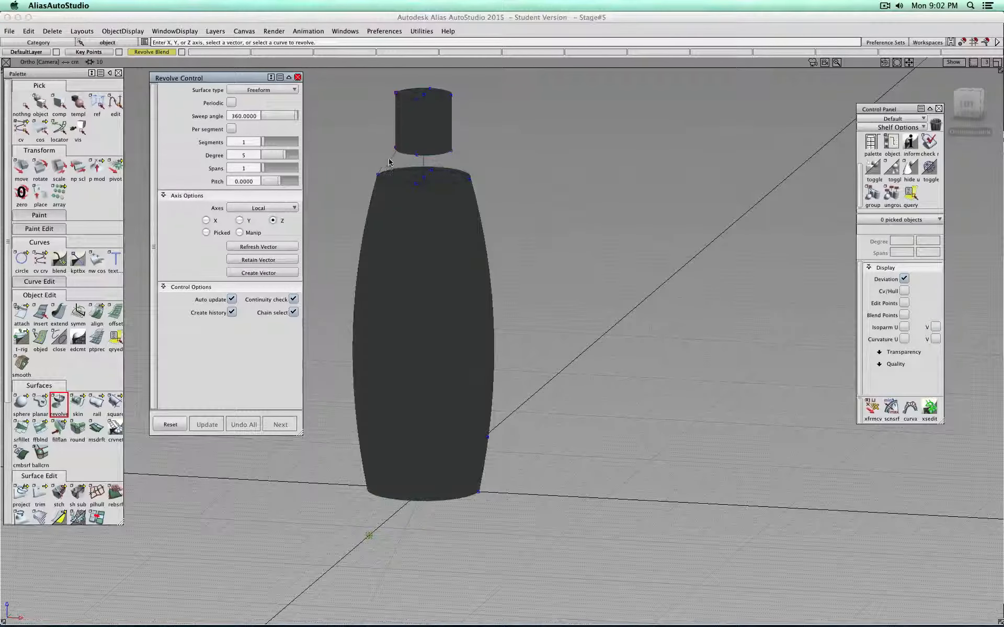
# - Revolve the shoulder curve and the concave base curve 360° about the local Z axis as separate surfaces
pyautogui.click(388, 166)
pyautogui.click(294, 427)
pyautogui.keyDown('ctrl'); pyautogui.keyDown('shift'); pyautogui.moveTo(521, 464); pyautogui.dragTo(558, 466); pyautogui.keyUp('shift'); pyautogui.keyUp('ctrl')
pyautogui.keyDown('alt'); pyautogui.keyDown('shift'); pyautogui.moveTo(539, 417); pyautogui.dragTo(534, 409); pyautogui.keyUp('shift'); pyautogui.keyUp('alt')
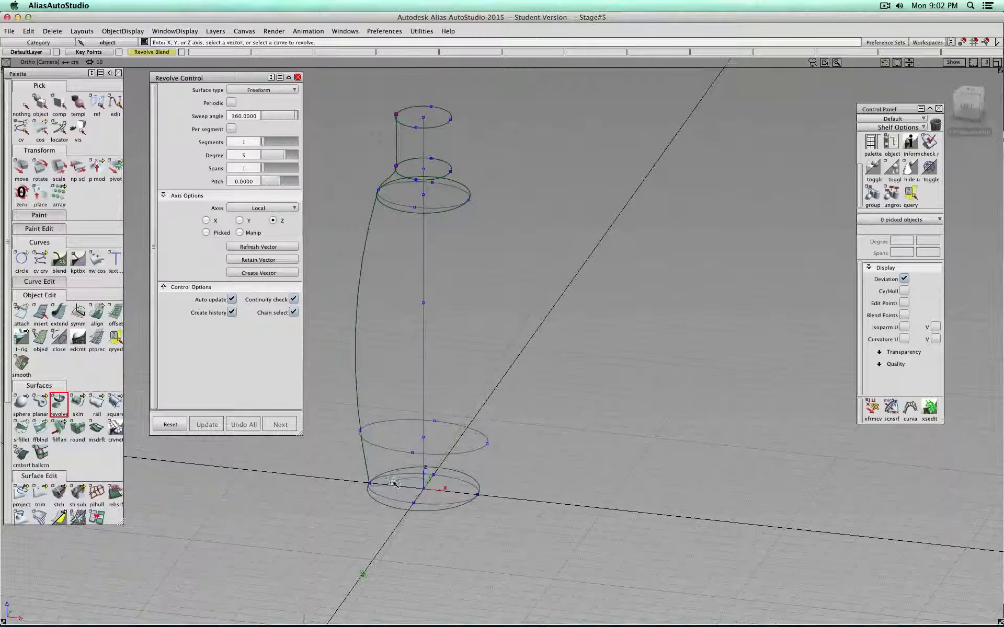
pyautogui.click(413, 472)
pyautogui.click(292, 425)
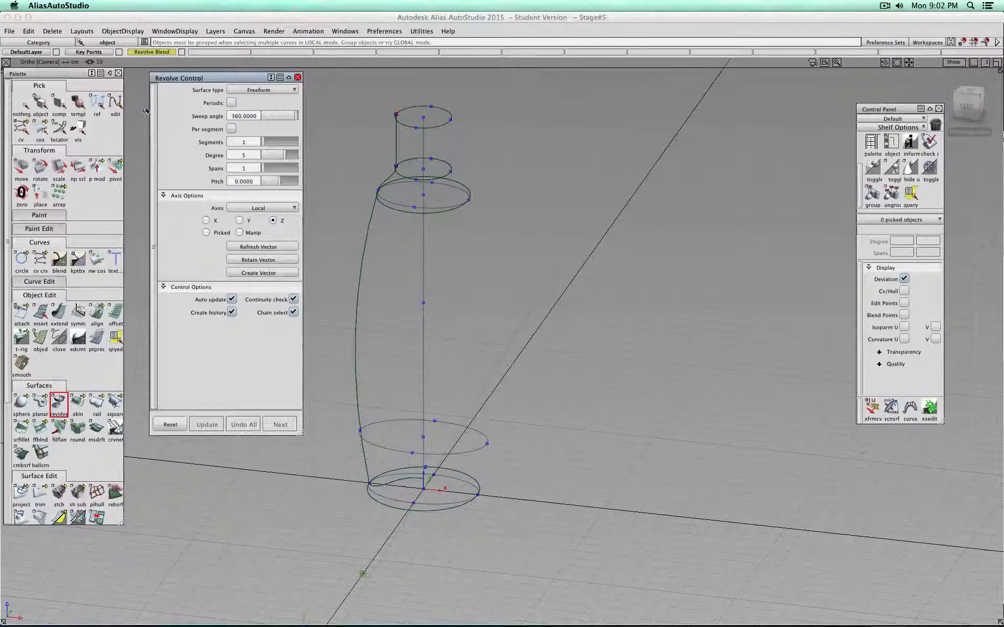
# - Pick the revolved neck surface and open the diagnostic shading controls
pyautogui.click(21, 105)
pyautogui.click(44, 105)
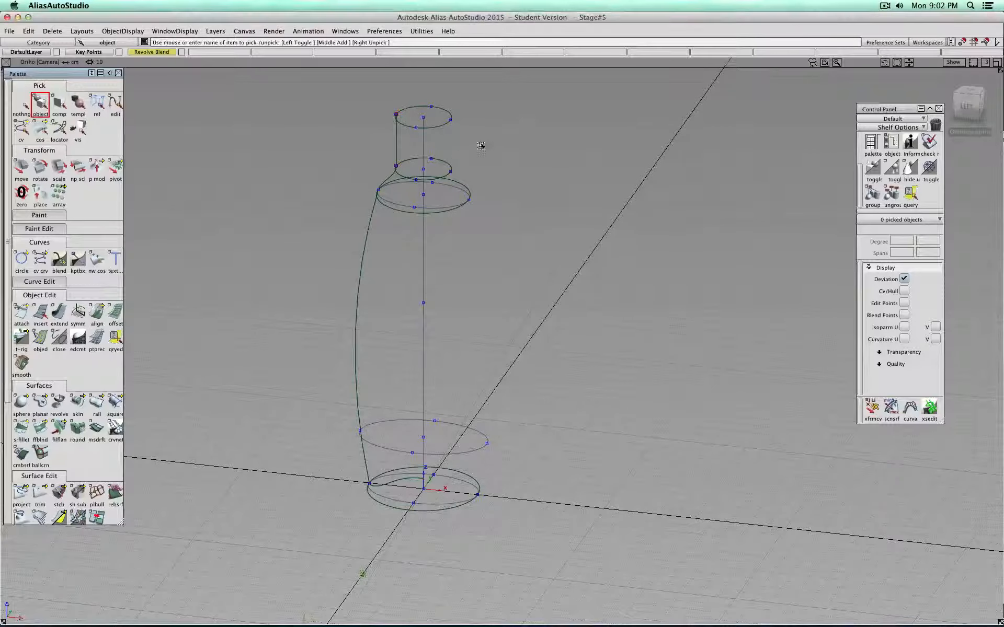
pyautogui.keyDown('ctrl'); pyautogui.keyDown('shift'); pyautogui.moveTo(480, 145); pyautogui.dragTo(557, 154, button='right'); pyautogui.keyUp('shift'); pyautogui.keyUp('ctrl')
pyautogui.click(443, 149)
pyautogui.keyDown('alt'); pyautogui.keyDown('shift'); pyautogui.moveTo(640, 151); pyautogui.dragTo(626, 188); pyautogui.keyUp('shift'); pyautogui.keyUp('alt')
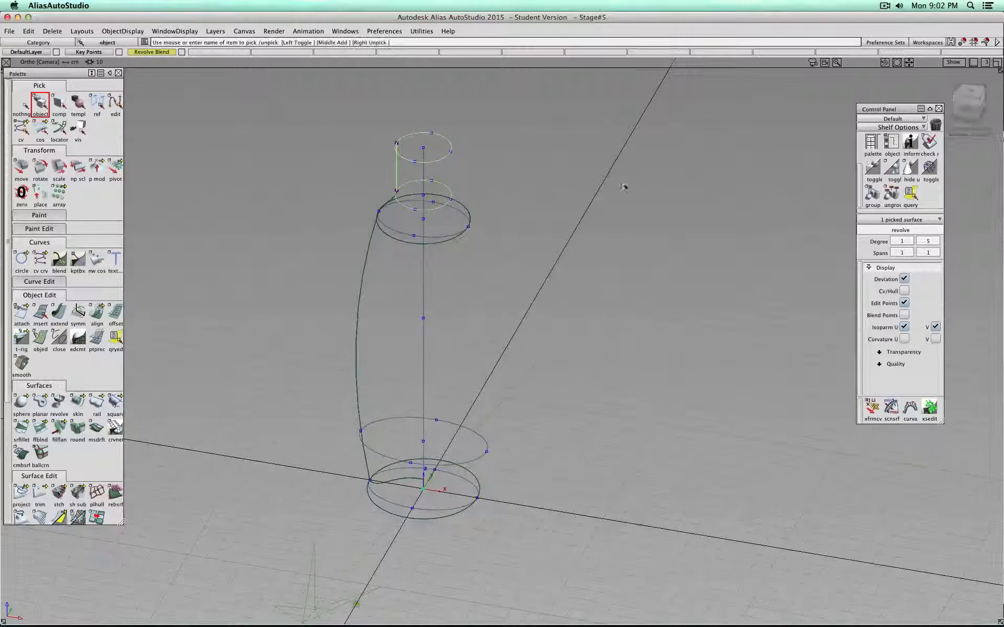
pyautogui.click(123, 31)
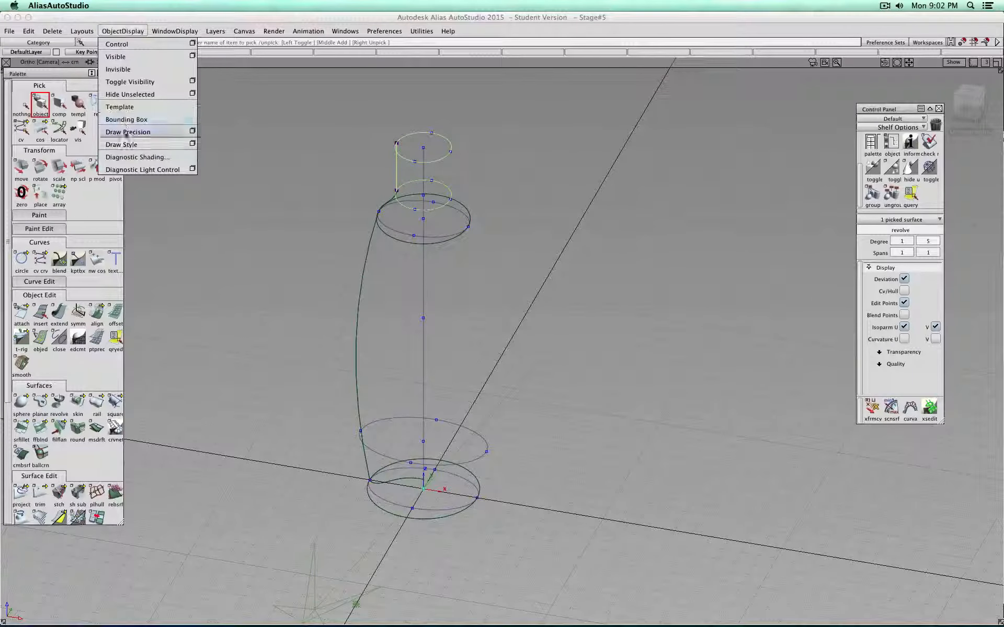
pyautogui.click(129, 158)
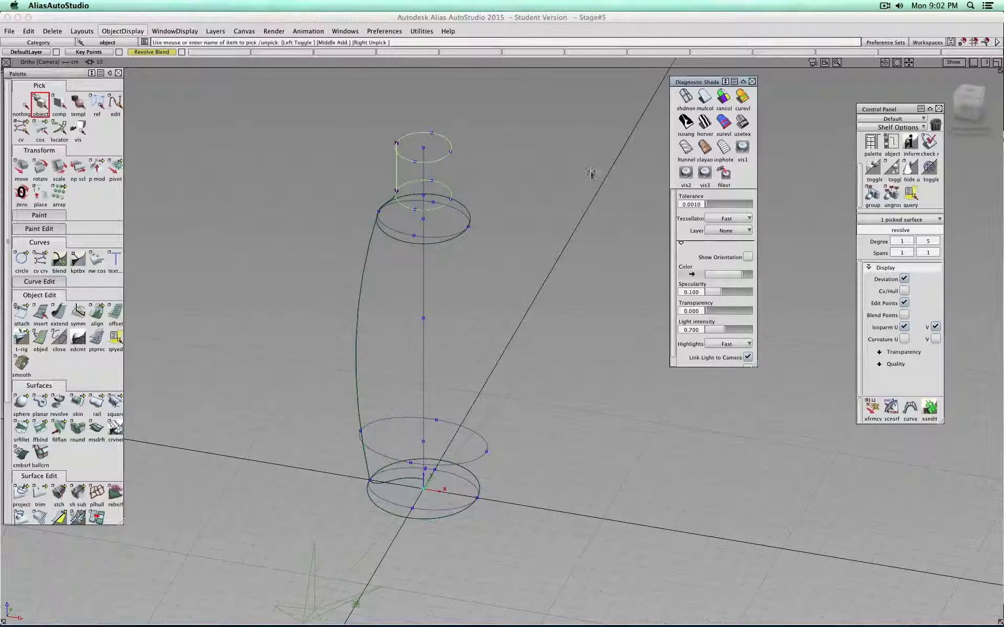
# - Turn off the shading and apply multi-color shading to the picked neck surface only
pyautogui.scroll(-10, 515, 206)
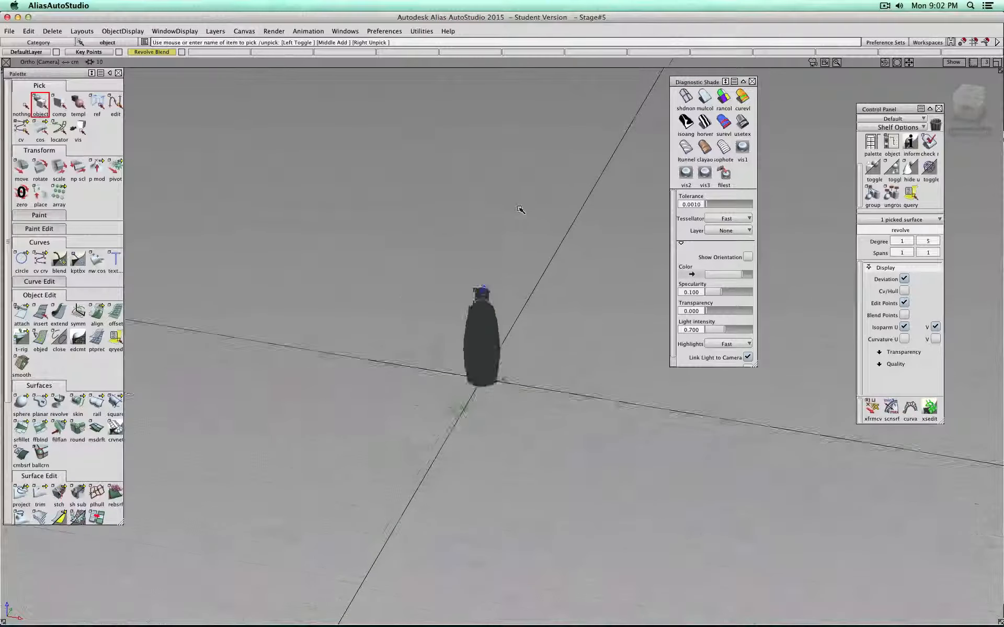
pyautogui.scroll(5, 532, 218)
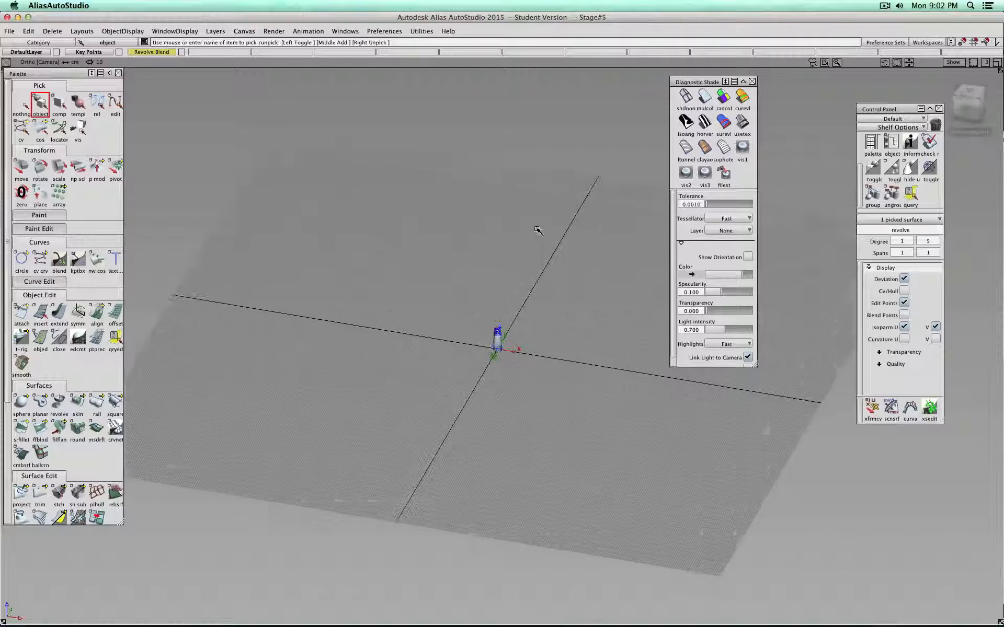
pyautogui.scroll(6, 523, 316)
pyautogui.scroll(-4, 528, 311)
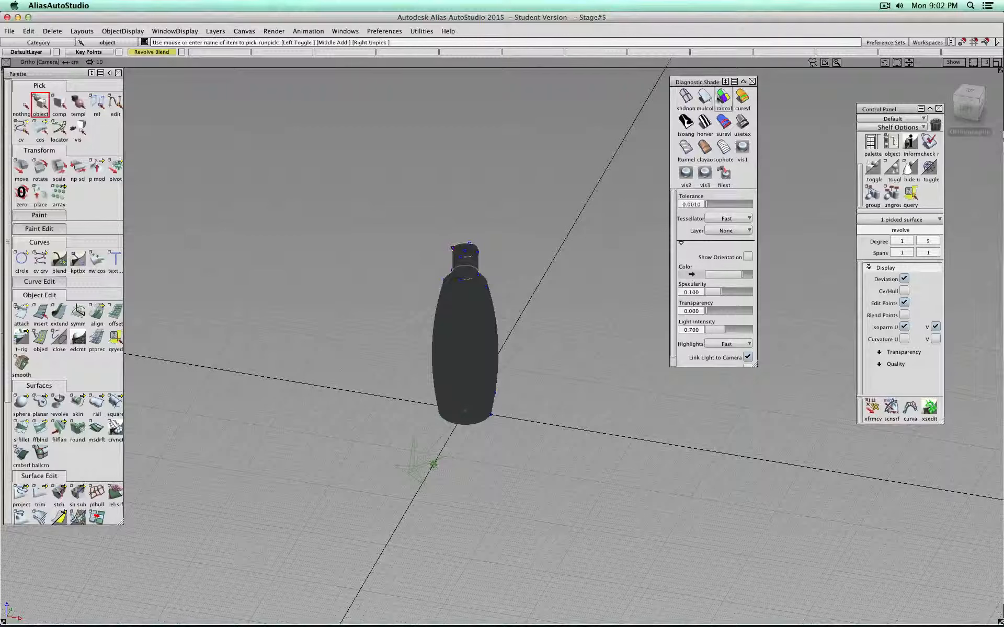
pyautogui.click(685, 96)
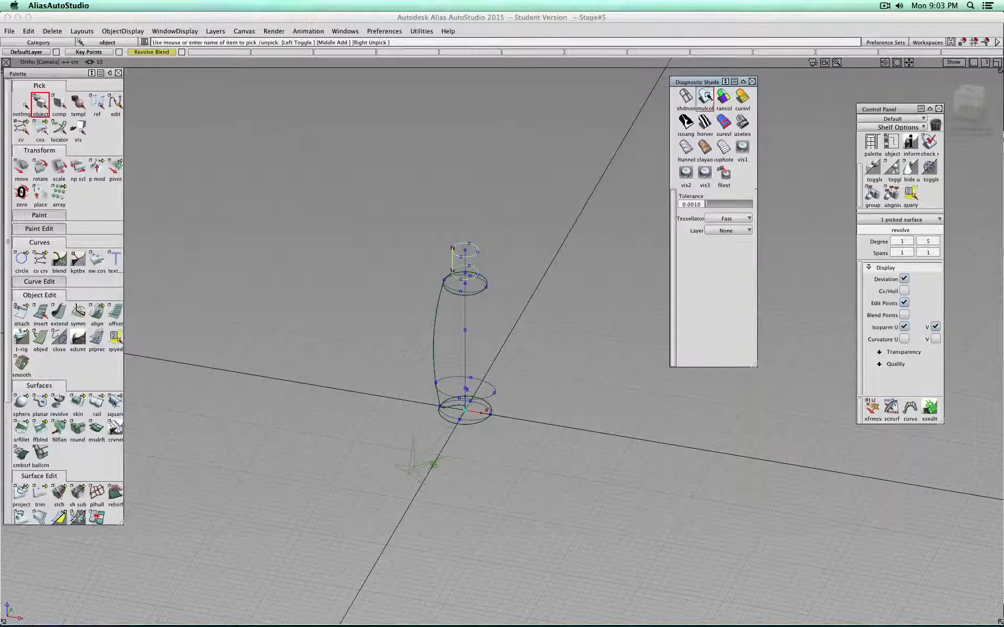
pyautogui.click(705, 95)
# - Clear the selection and shade all of the bottle's surfaces with multi-color shading
pyautogui.click(21, 104)
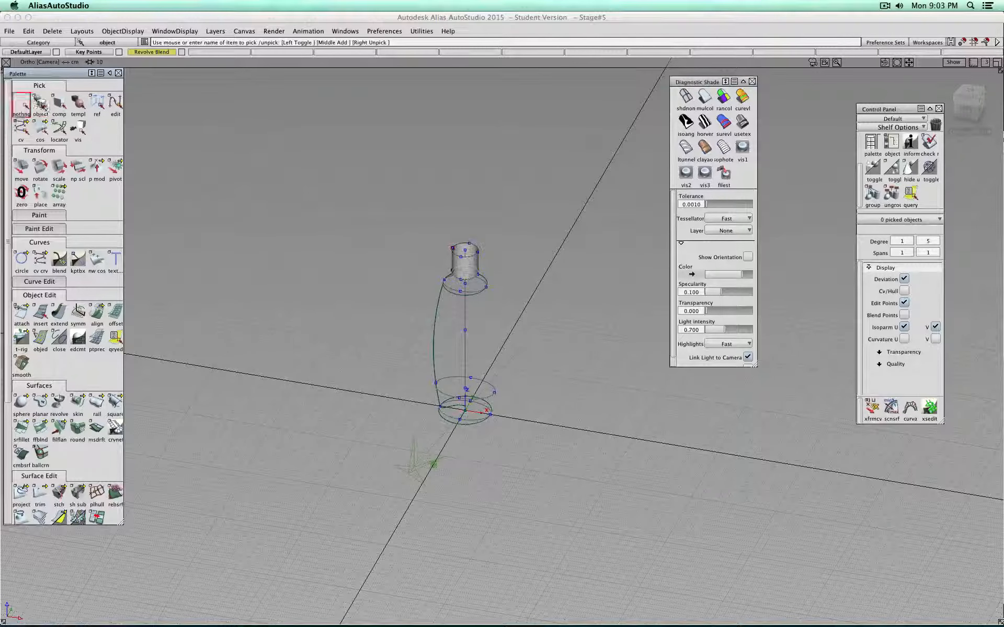
pyautogui.click(40, 104)
pyautogui.keyDown('ctrl'); pyautogui.keyDown('shift'); pyautogui.moveTo(331, 239); pyautogui.dragTo(396, 235); pyautogui.keyUp('shift'); pyautogui.keyUp('ctrl')
pyautogui.click(710, 98)
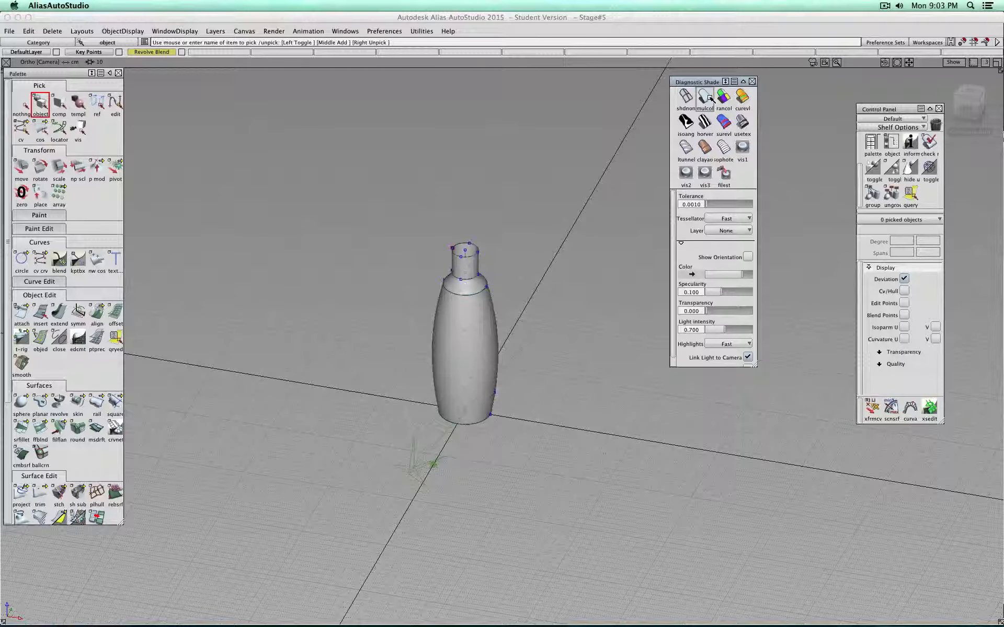
pyautogui.click(685, 102)
pyautogui.click(704, 97)
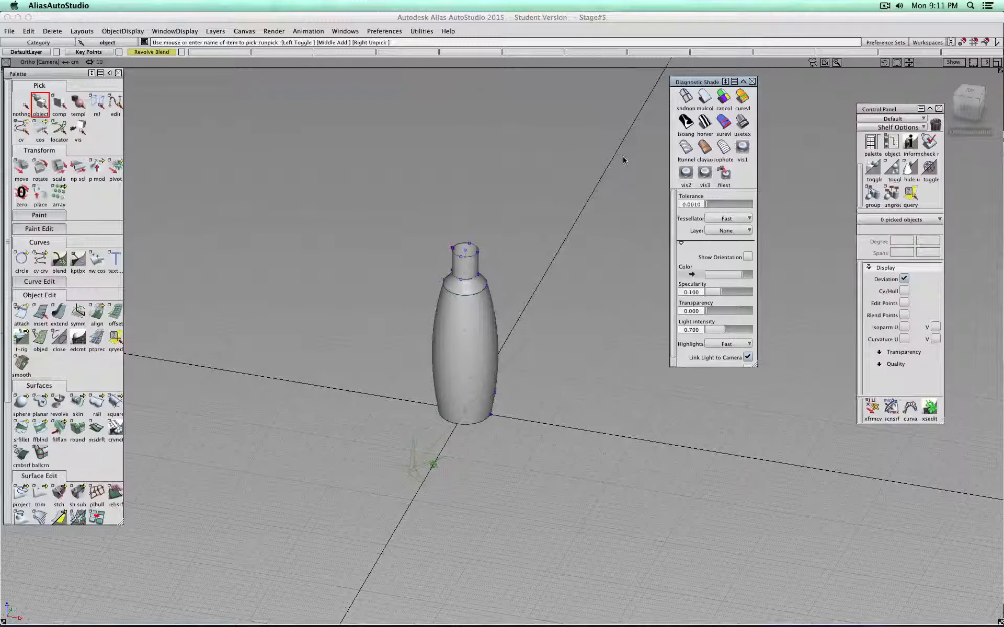
# - Examine the whole bottle with the BW Horz stripe shading and the Showroom reflection texture
pyautogui.scroll(5, 612, 209)
pyautogui.scroll(-3, 585, 228)
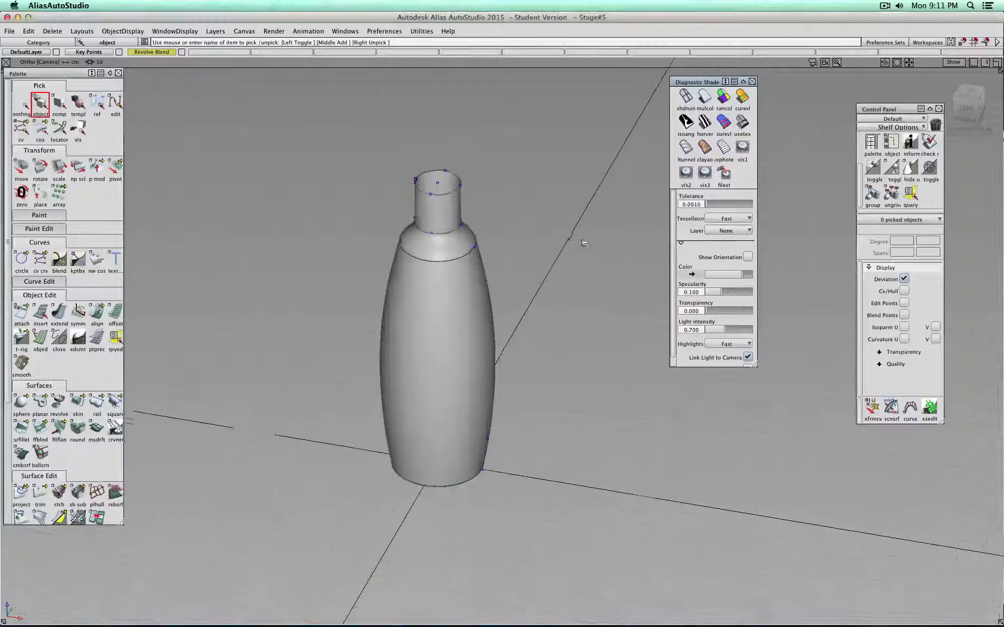
pyautogui.scroll(3, 585, 230)
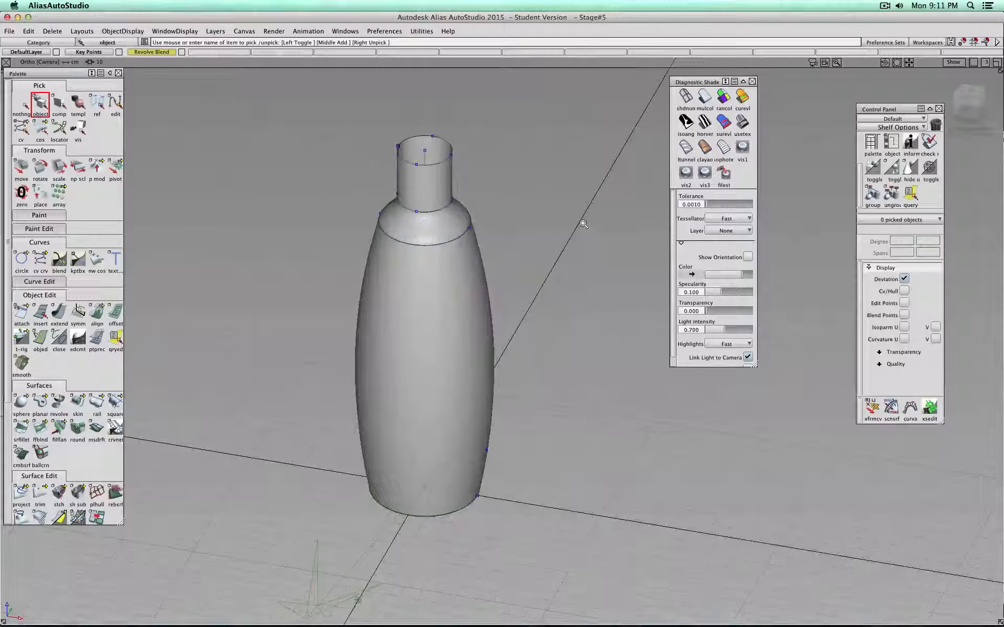
pyautogui.click(710, 120)
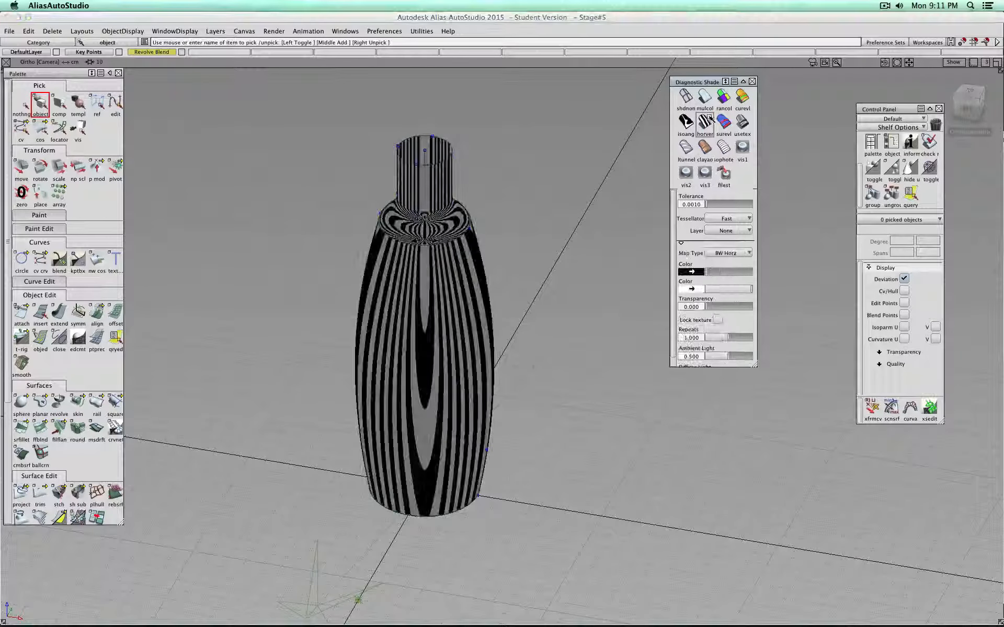
pyautogui.click(742, 122)
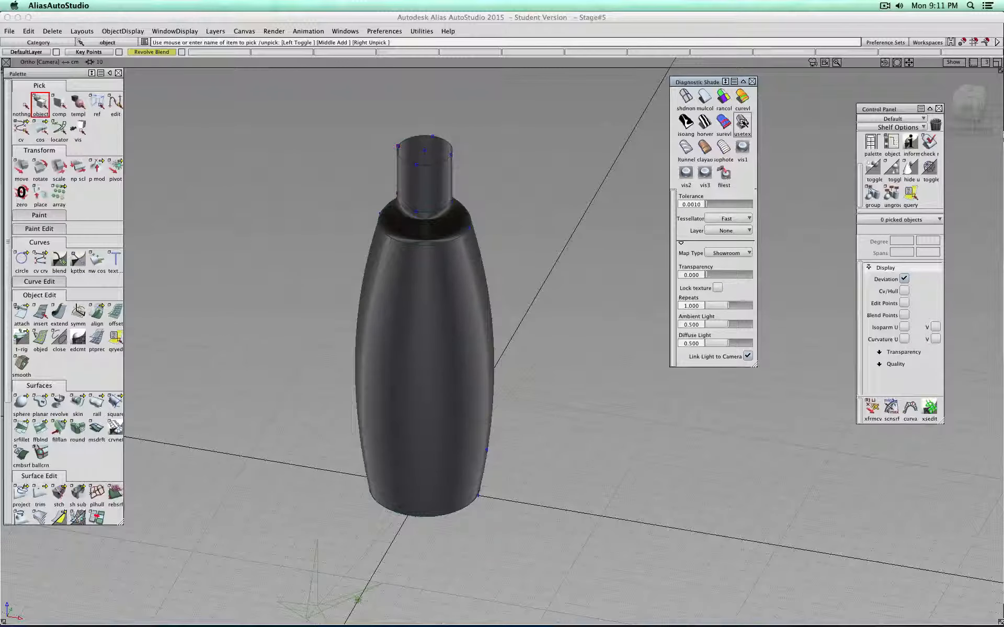
# - Shade the bottle with Visual State 1 and inspect the neck and shoulder up close
pyautogui.click(737, 152)
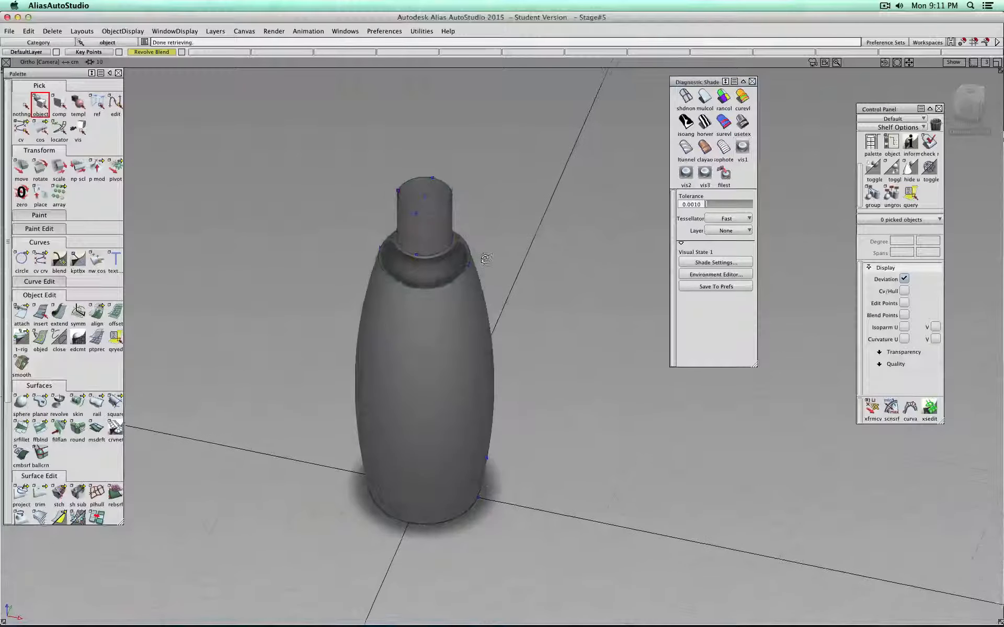
pyautogui.keyDown('alt'); pyautogui.keyDown('shift'); pyautogui.moveTo(498, 212); pyautogui.dragTo(506, 160); pyautogui.keyUp('shift'); pyautogui.keyUp('alt')
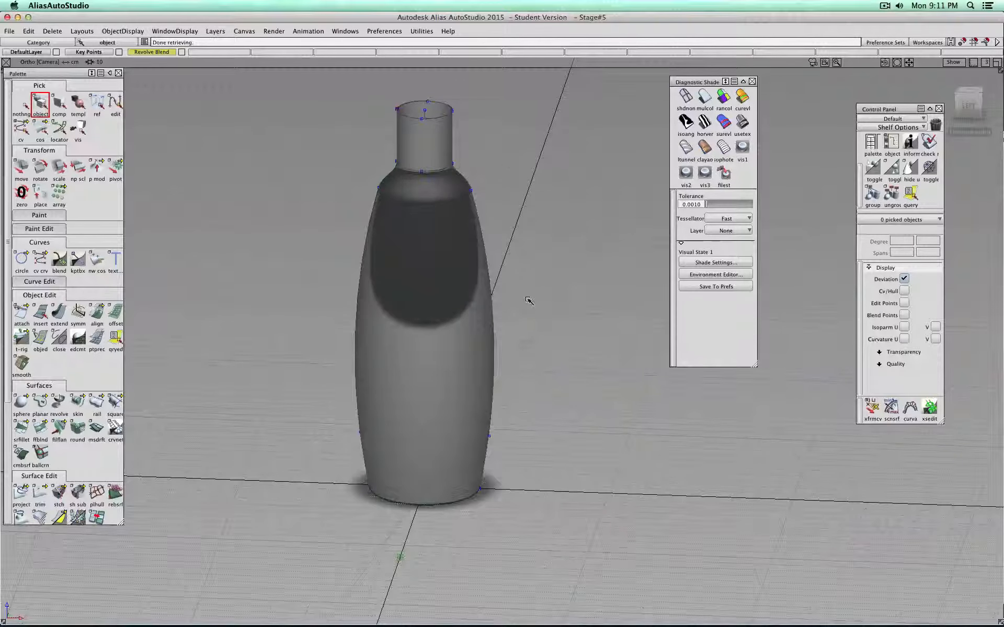
pyautogui.moveTo(511, 178)
pyautogui.keyDown('alt'); pyautogui.keyDown('shift'); pyautogui.mouseDown(button='right')
pyautogui.moveTo(507, 110)
pyautogui.moveTo(505, 187)
pyautogui.mouseUp(button='right'); pyautogui.keyUp('shift'); pyautogui.keyUp('alt')
pyautogui.keyDown('alt'); pyautogui.keyDown('shift'); pyautogui.moveTo(505, 188); pyautogui.dragTo(576, 345, button='middle'); pyautogui.keyUp('shift'); pyautogui.keyUp('alt')
pyautogui.keyDown('alt'); pyautogui.keyDown('shift'); pyautogui.moveTo(576, 345); pyautogui.dragTo(571, 357, button='right'); pyautogui.keyUp('shift'); pyautogui.keyUp('alt')
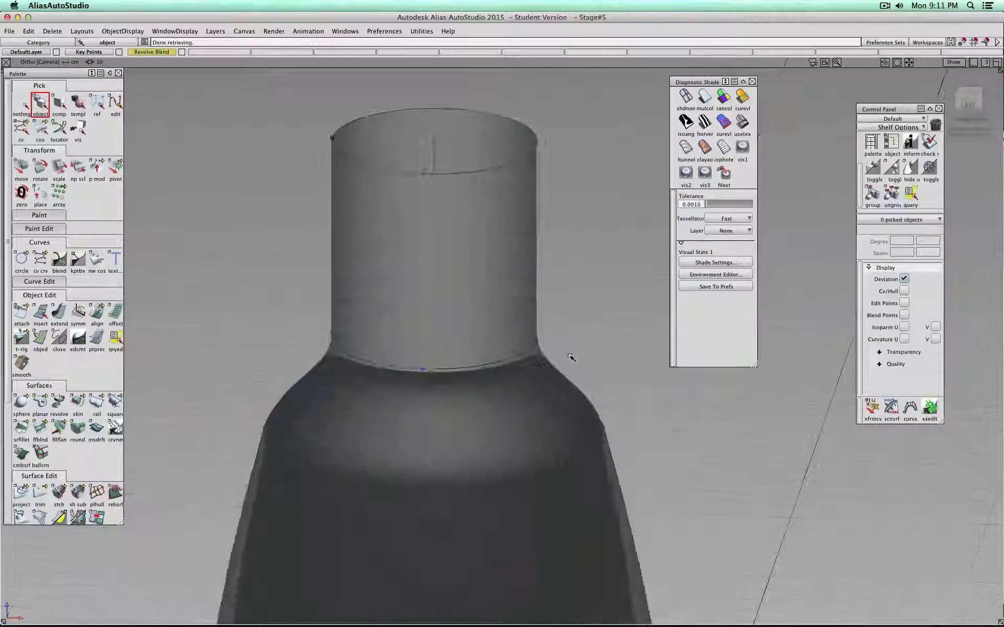
# - Apply the Showroom reflection texture and inspect the transition between neck and shoulder
pyautogui.click(742, 122)
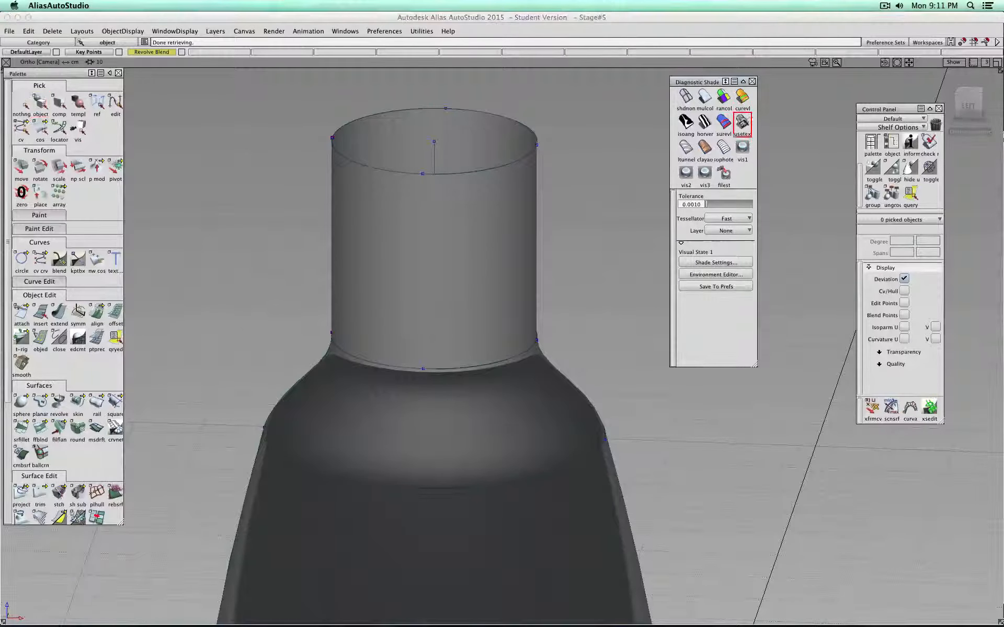
pyautogui.keyDown('alt'); pyautogui.keyDown('shift'); pyautogui.moveTo(619, 347); pyautogui.dragTo(581, 271); pyautogui.keyUp('shift'); pyautogui.keyUp('alt')
pyautogui.scroll(3, 554, 423)
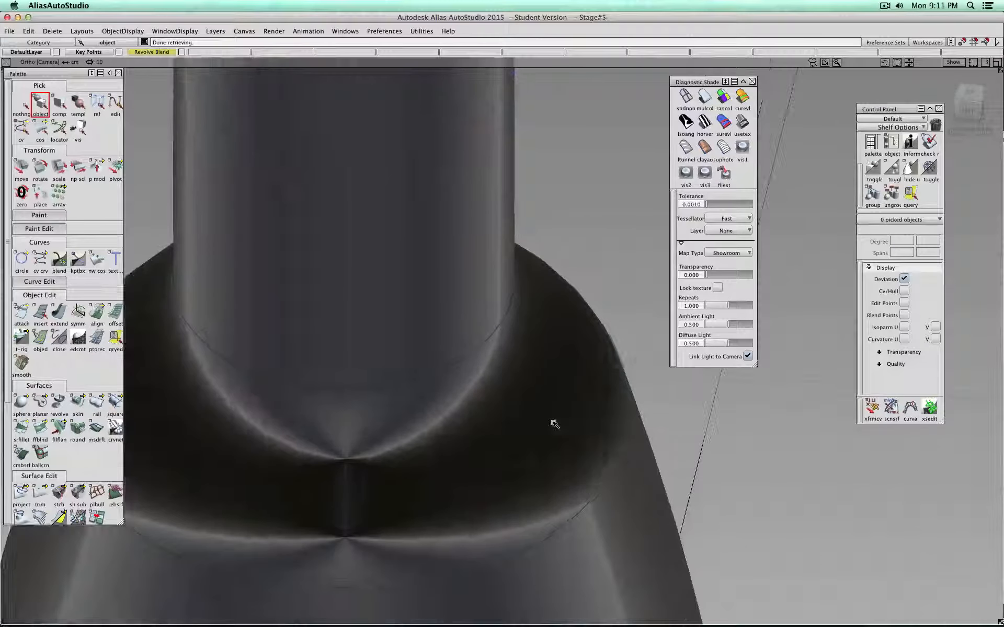
pyautogui.scroll(-2, 554, 423)
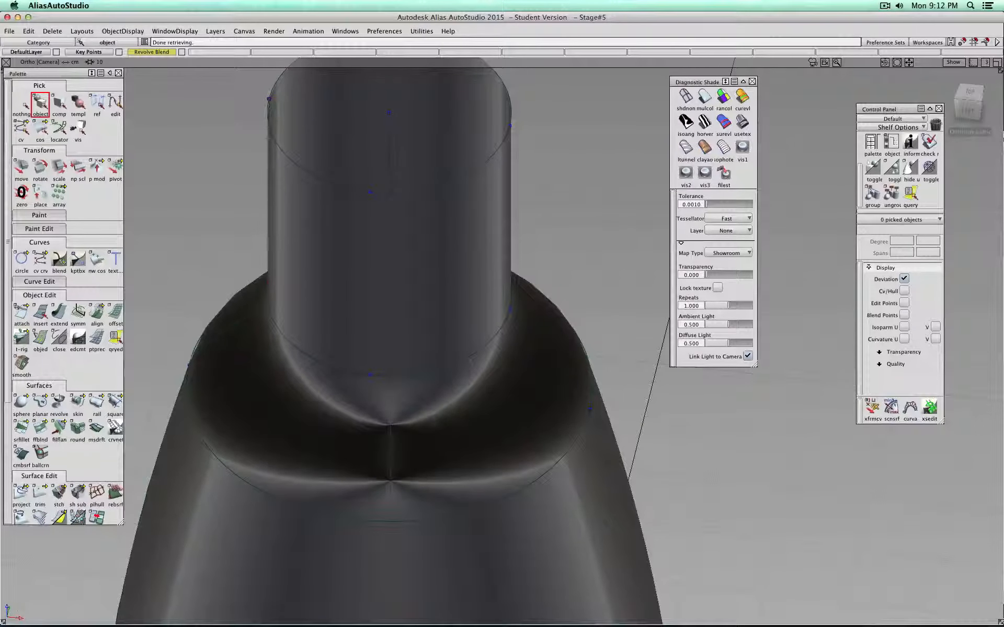
# - Compare the BW Horz stripes and Showroom texture at a tolerance of 0.1, and restore the tolerance to 0.001
pyautogui.click(704, 122)
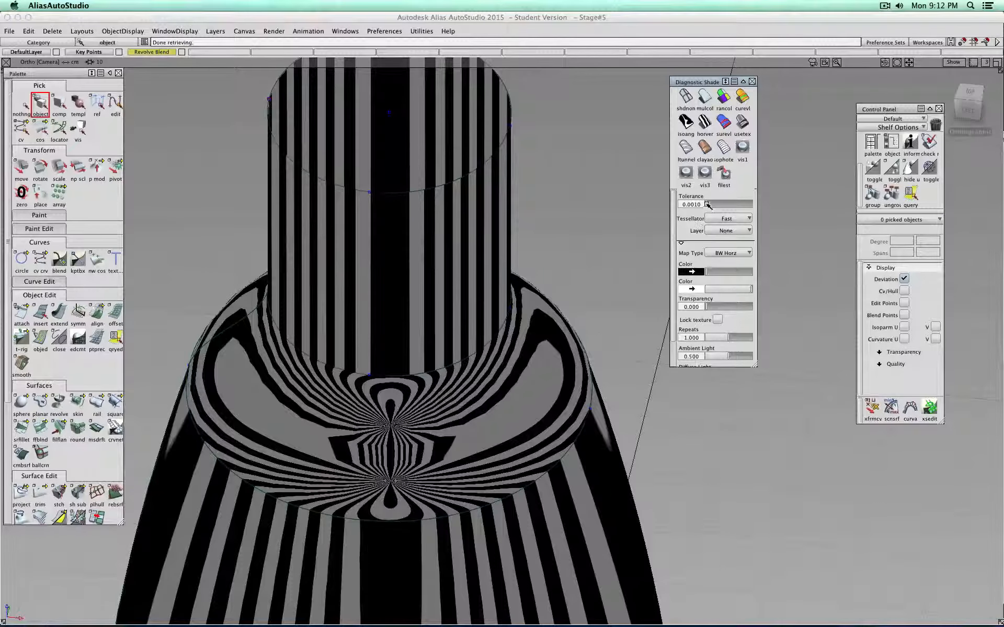
pyautogui.moveTo(745, 204); pyautogui.dragTo(764, 202)
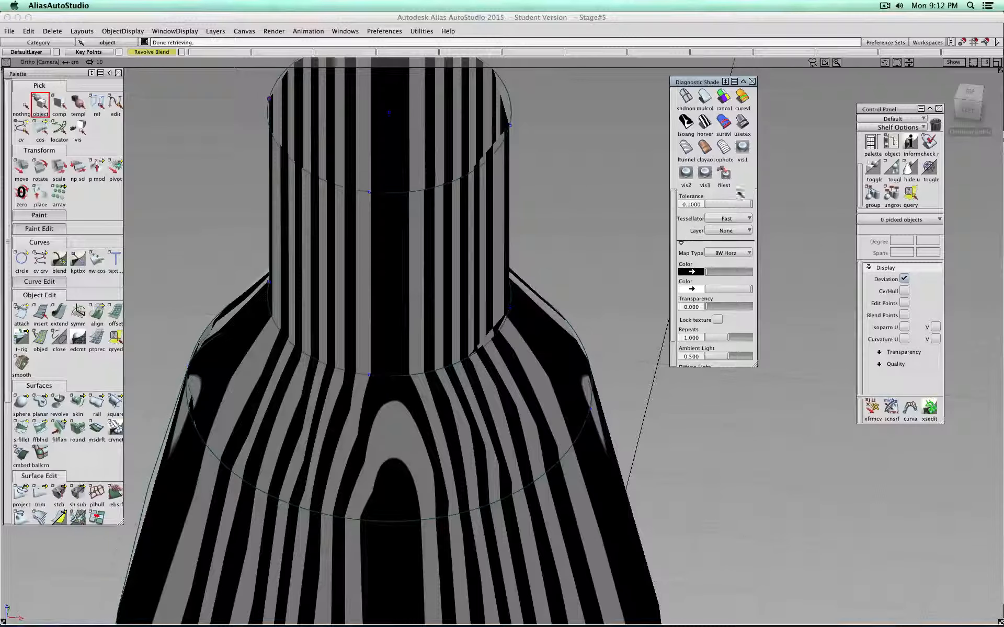
pyautogui.click(742, 148)
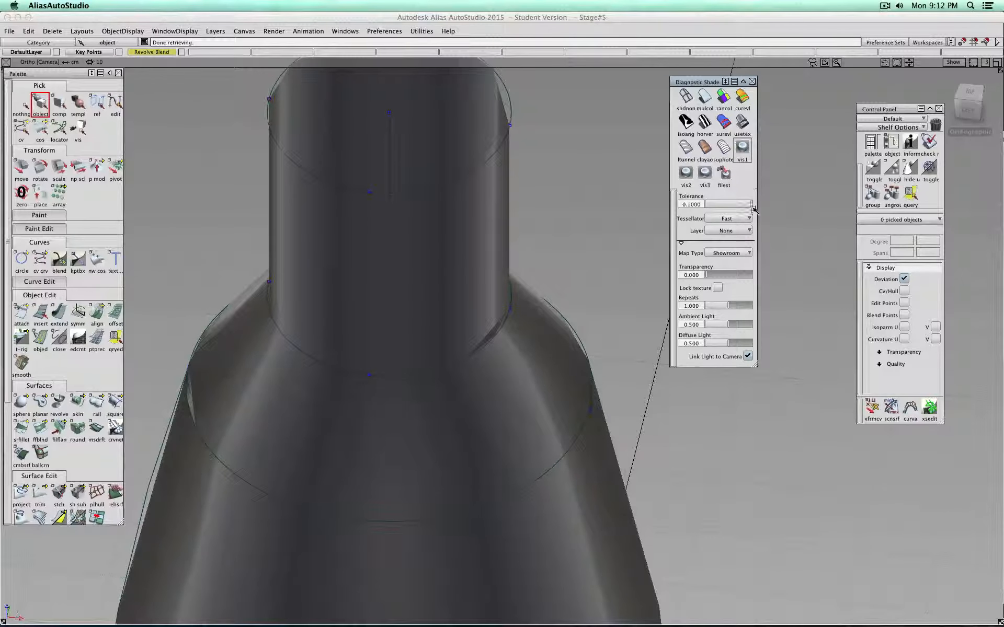
pyautogui.moveTo(751, 205); pyautogui.dragTo(715, 207)
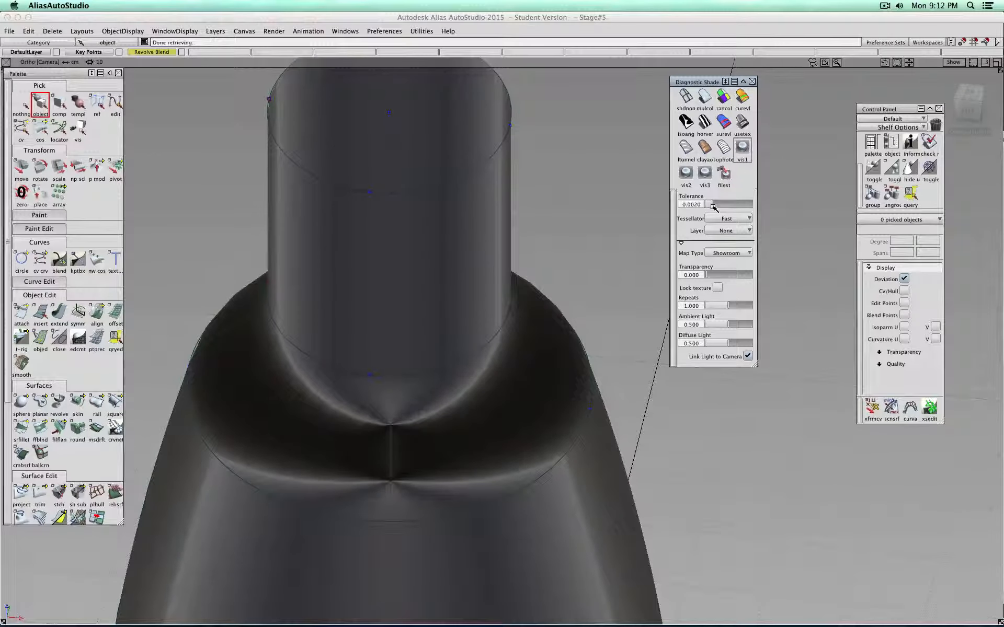
# - Evaluate the bottle with Draft Angle surface evaluation shading and try Visual State 3
pyautogui.keyDown('alt'); pyautogui.keyDown('shift'); pyautogui.moveTo(425, 309); pyautogui.dragTo(361, 272, button='right'); pyautogui.keyUp('shift'); pyautogui.keyUp('alt')
pyautogui.click(40, 104)
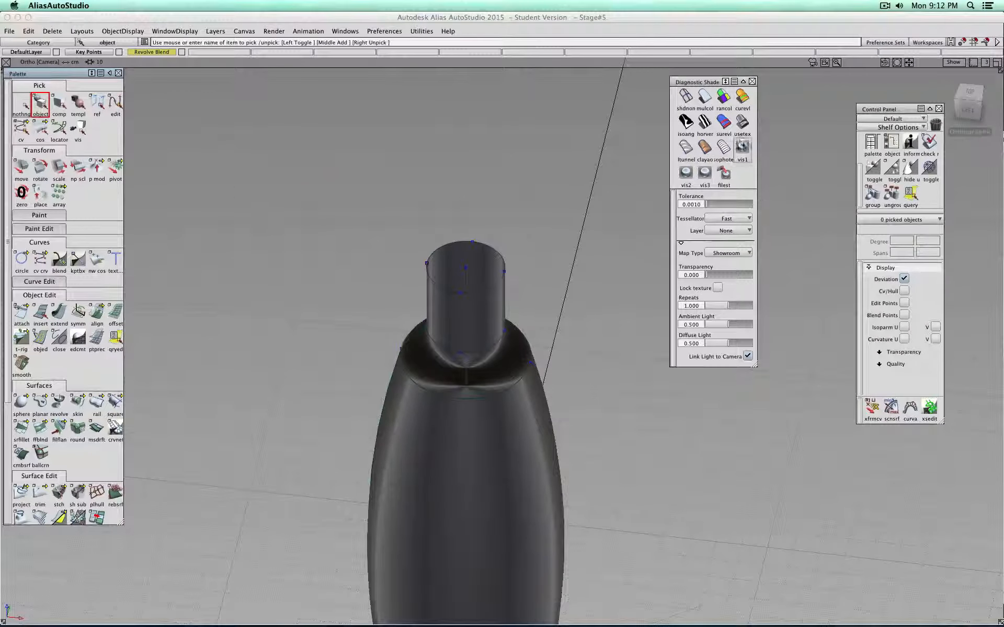
pyautogui.click(726, 124)
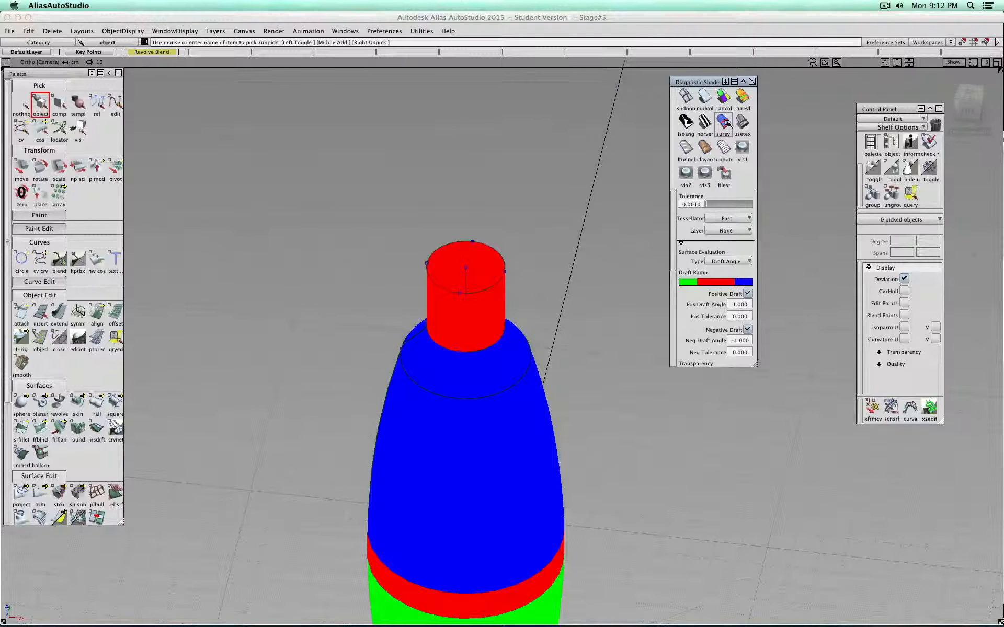
pyautogui.click(696, 175)
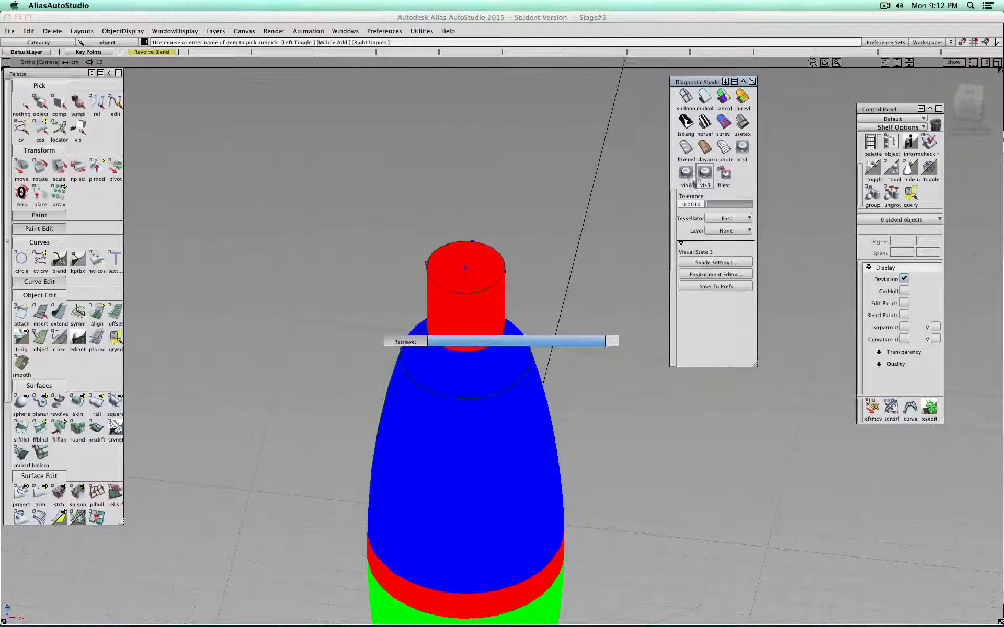
# - Return the bottle to multi-color shading and close the diagnostic shading controls
pyautogui.click(705, 99)
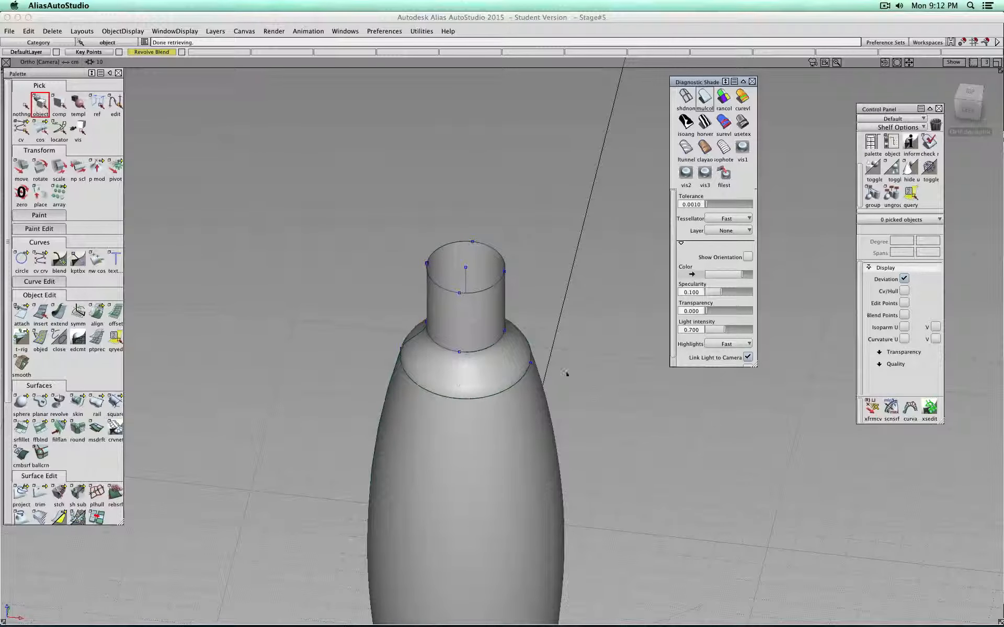
pyautogui.keyDown('alt'); pyautogui.keyDown('shift'); pyautogui.moveTo(599, 411); pyautogui.dragTo(553, 264, button='middle'); pyautogui.keyUp('shift'); pyautogui.keyUp('alt')
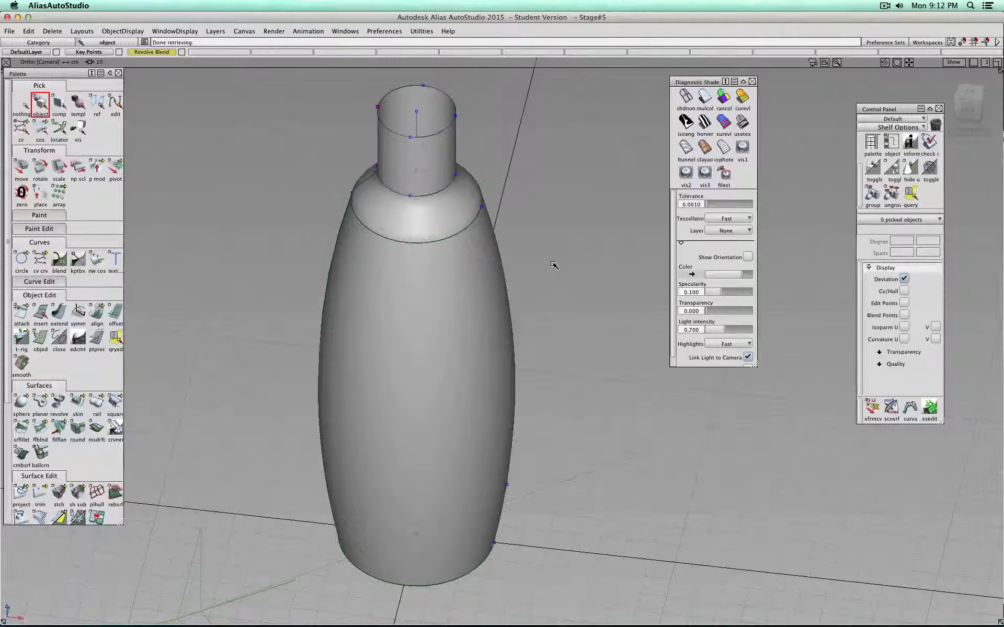
pyautogui.click(753, 81)
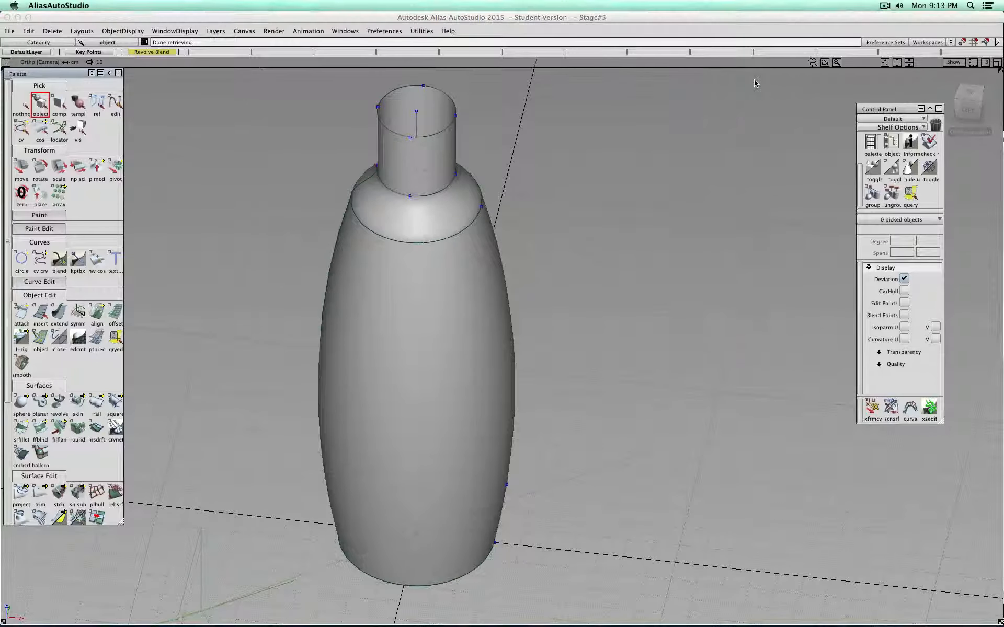
# - Start the Dynamic Section tool and pick the bottle's body, shoulder and neck surfaces for sectioning
pyautogui.click(972, 92)
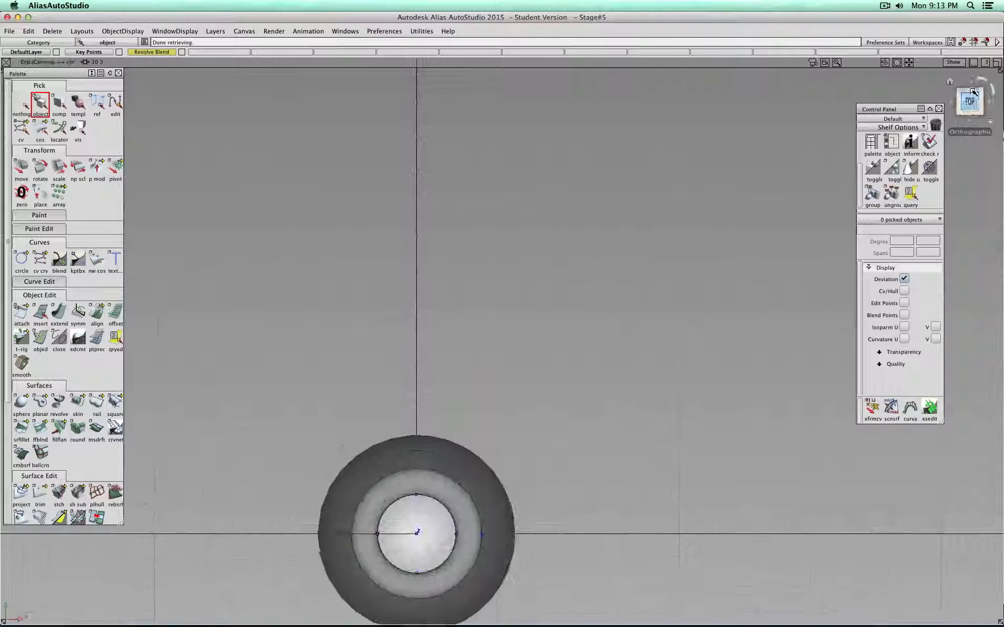
pyautogui.keyDown('alt'); pyautogui.keyDown('shift'); pyautogui.moveTo(607, 456); pyautogui.dragTo(544, 207); pyautogui.keyUp('shift'); pyautogui.keyUp('alt')
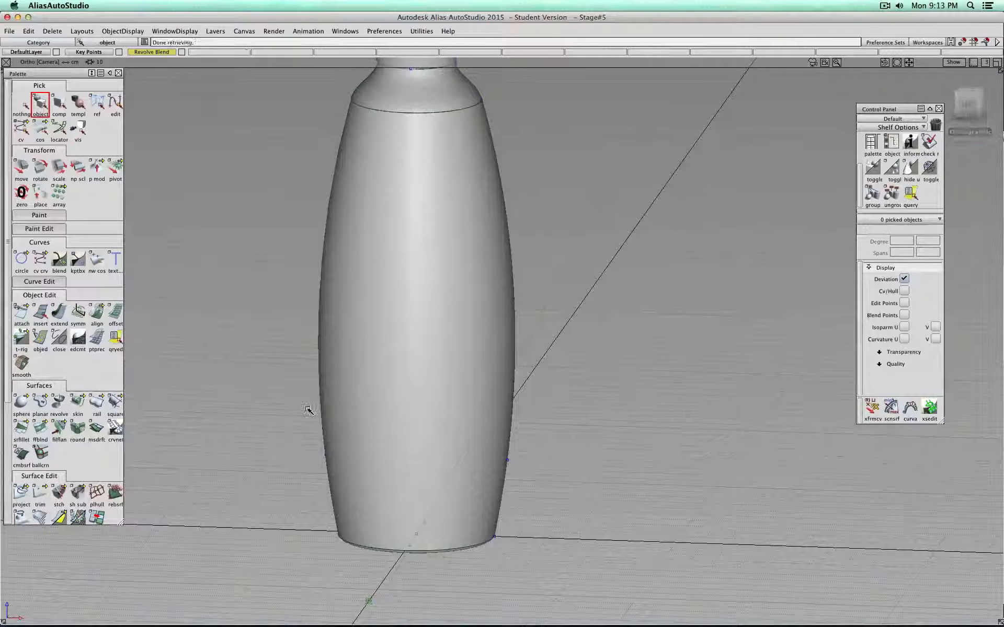
pyautogui.scroll(-3, 111, 401)
pyautogui.scroll(-2, 107, 405)
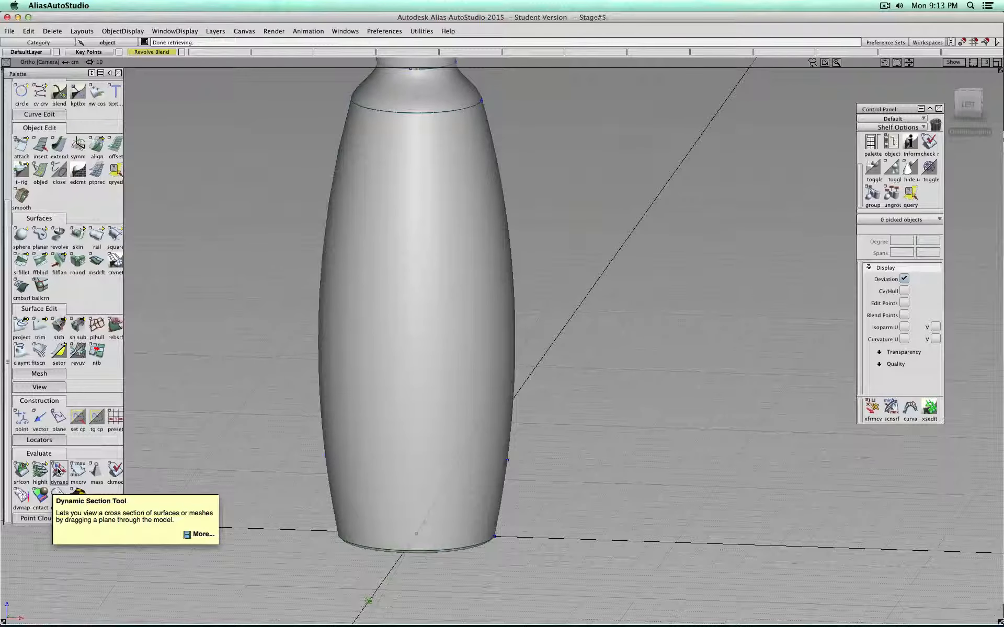
pyautogui.click(59, 472)
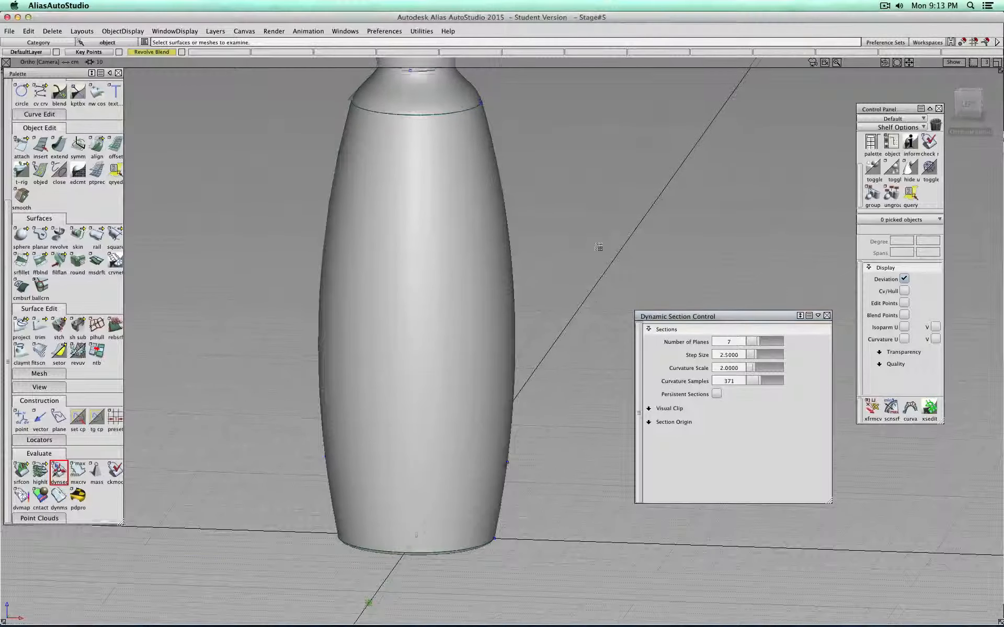
pyautogui.keyDown('alt'); pyautogui.keyDown('shift'); pyautogui.moveTo(637, 231); pyautogui.dragTo(570, 325, button='middle'); pyautogui.keyUp('shift'); pyautogui.keyUp('alt')
pyautogui.keyDown('alt'); pyautogui.keyDown('shift'); pyautogui.moveTo(570, 325); pyautogui.dragTo(533, 325, button='right'); pyautogui.keyUp('shift'); pyautogui.keyUp('alt')
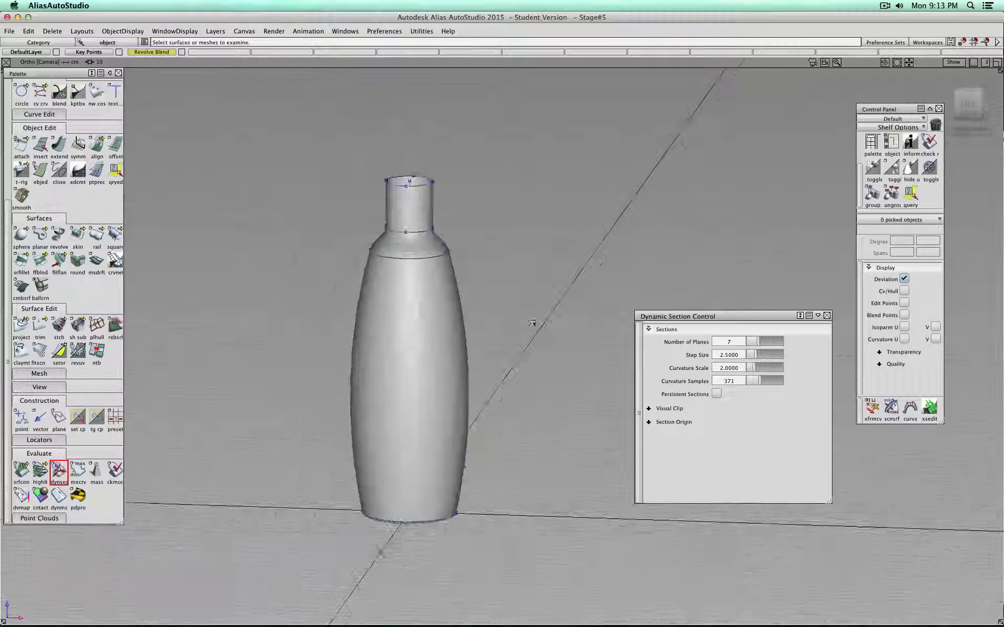
pyautogui.click(419, 309)
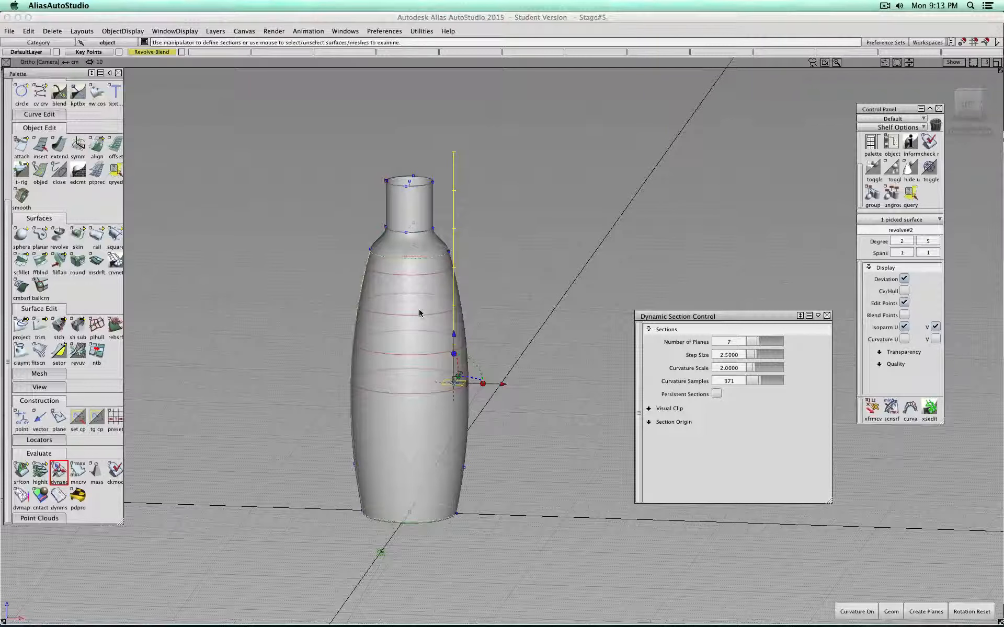
pyautogui.click(424, 257)
pyautogui.click(425, 278)
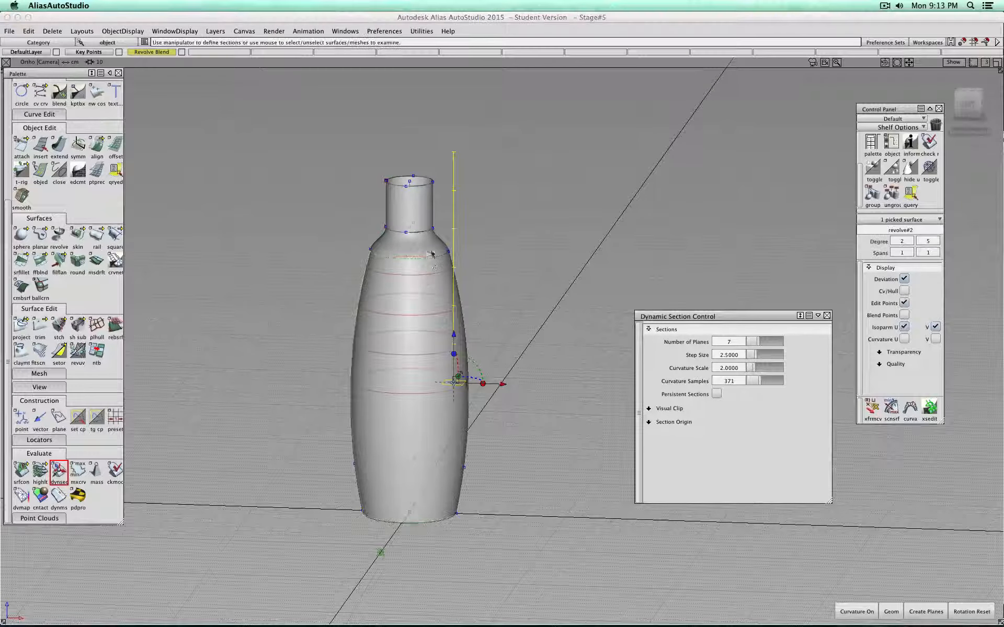
pyautogui.click(434, 239)
pyautogui.click(432, 207)
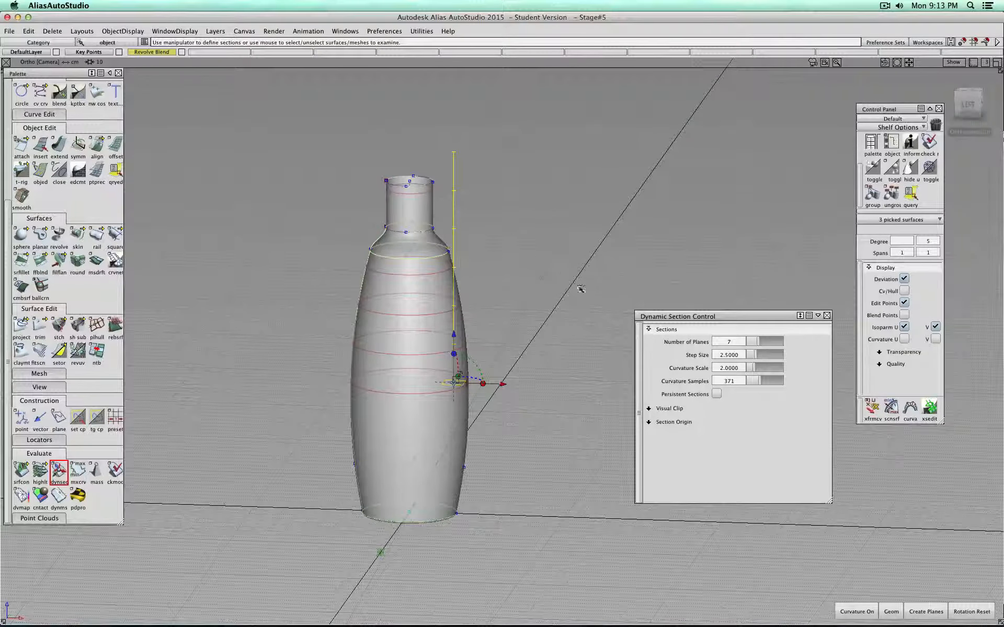
# - Centre the section planes on the bottle's axis, lower them along the body, and use 4 planes with a step size of 3.5
pyautogui.moveTo(499, 384); pyautogui.dragTo(457, 383)
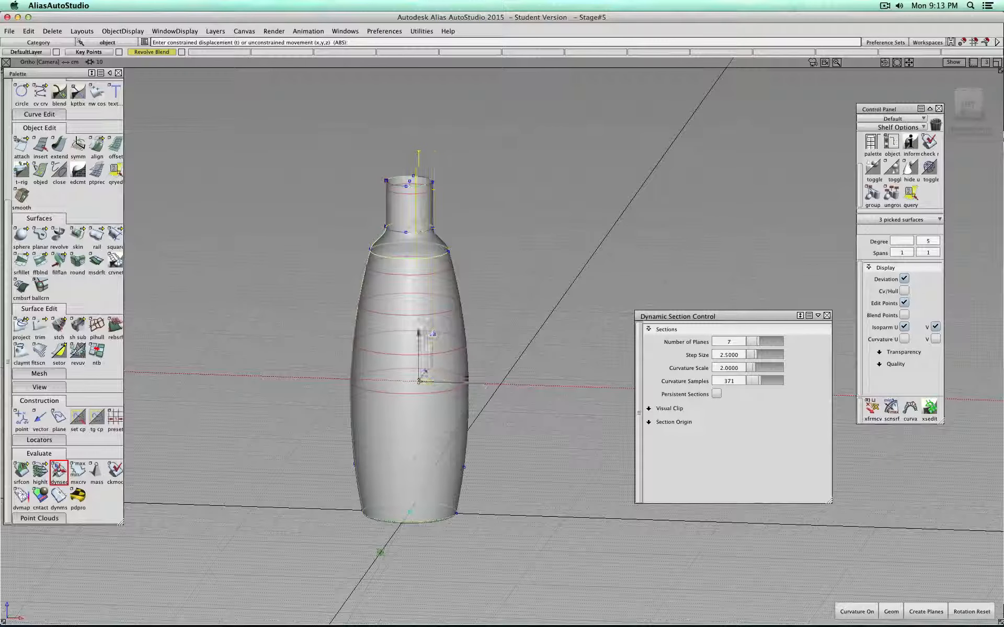
pyautogui.moveTo(413, 337); pyautogui.dragTo(425, 386)
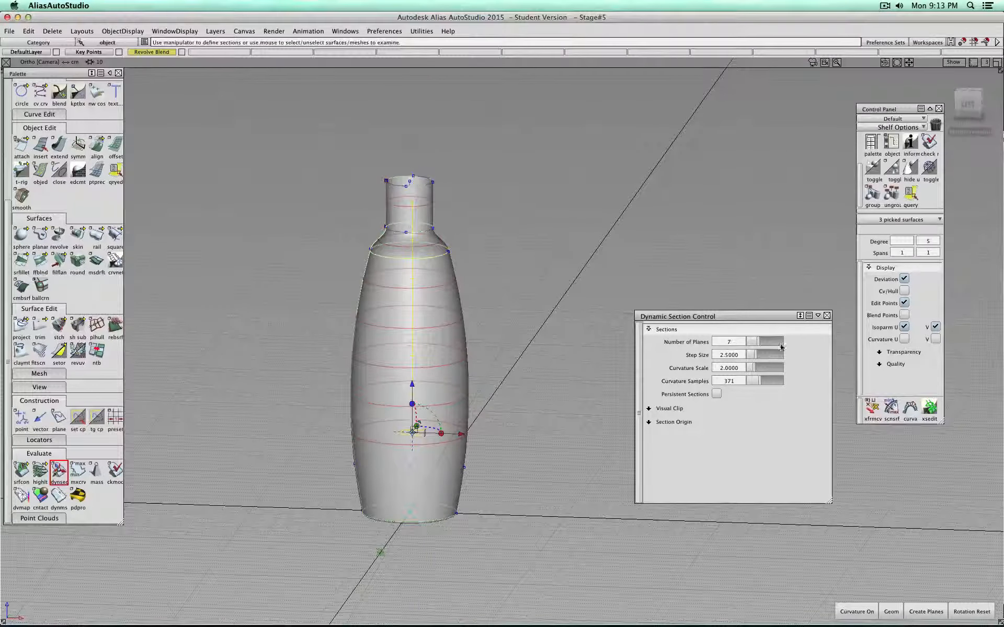
pyautogui.click(757, 342)
pyautogui.moveTo(756, 341); pyautogui.dragTo(753, 341)
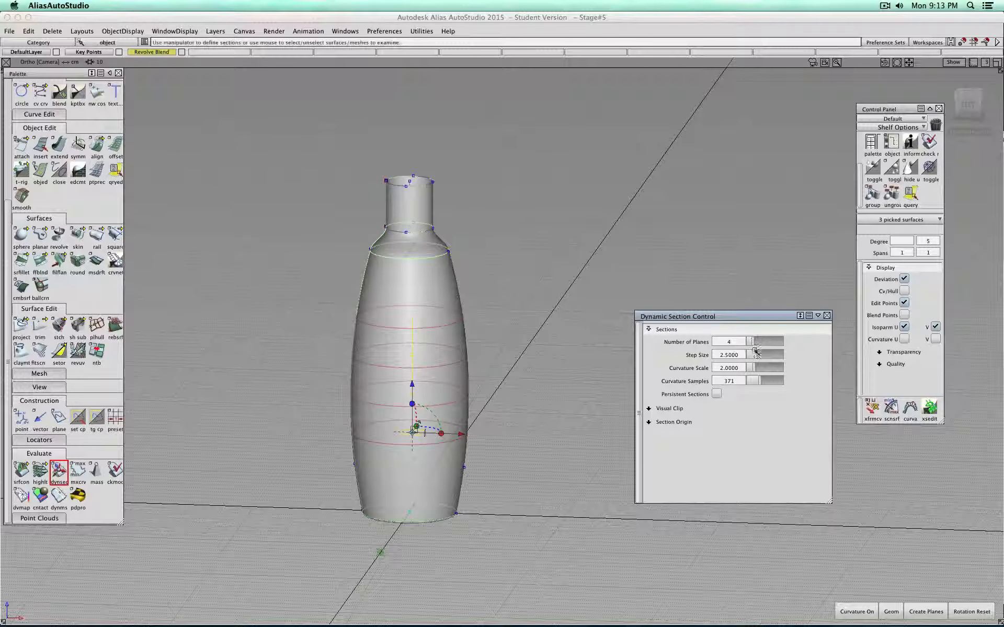
pyautogui.moveTo(755, 356); pyautogui.dragTo(761, 357)
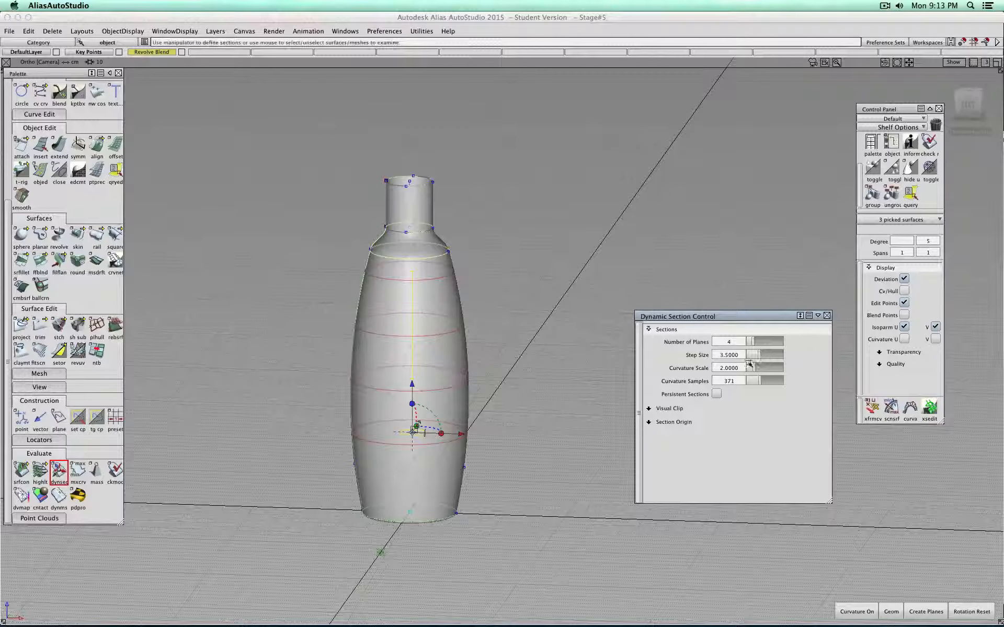
# - Raise the section planes towards the bottle's shoulder and reduce the number of planes to 3
pyautogui.moveTo(412, 386); pyautogui.dragTo(413, 305)
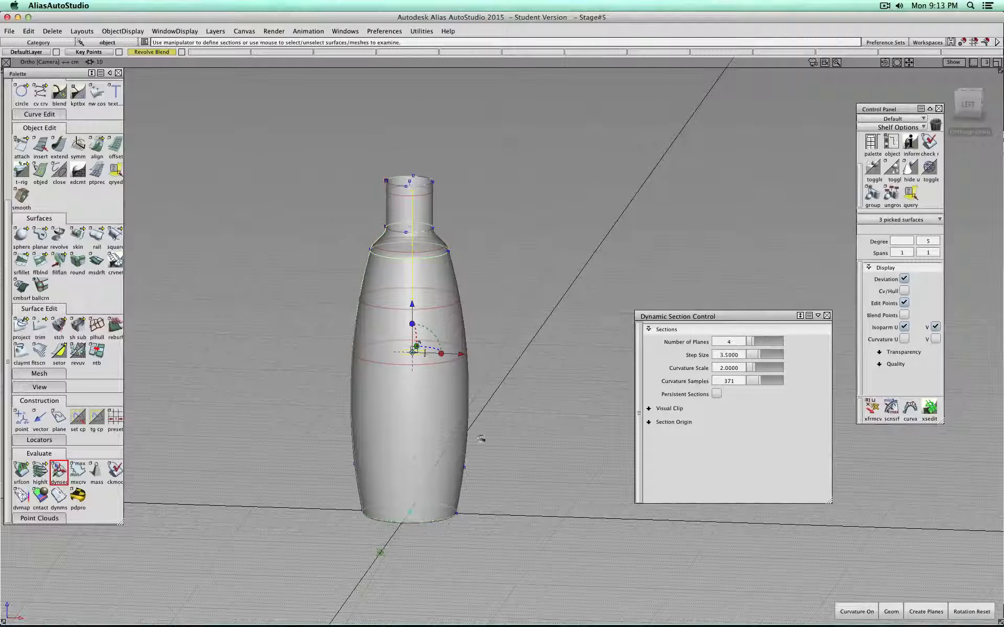
pyautogui.moveTo(754, 342); pyautogui.dragTo(751, 343)
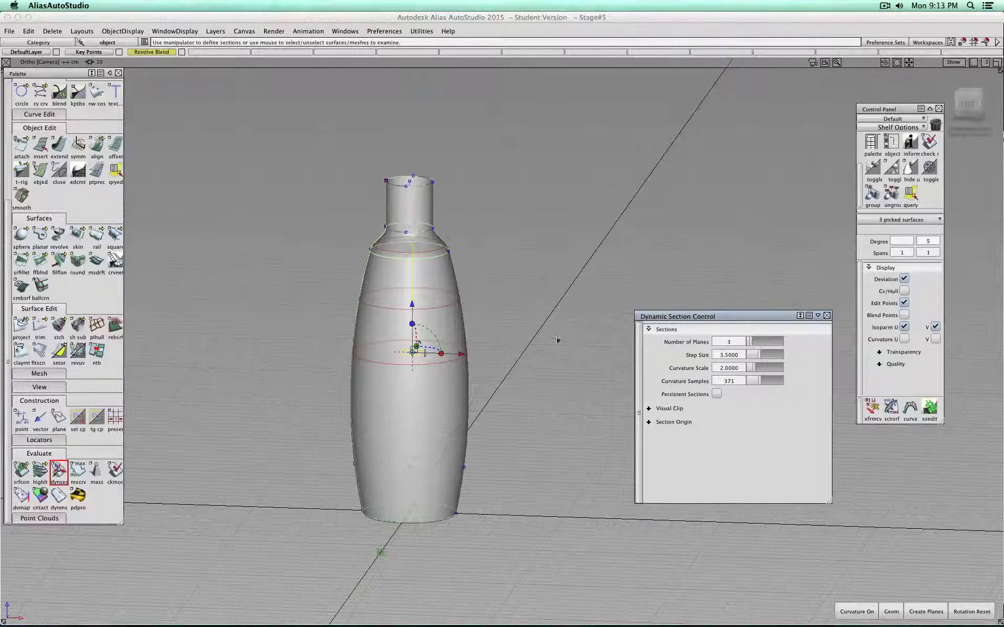
pyautogui.moveTo(423, 304); pyautogui.dragTo(454, 283)
pyautogui.keyDown('alt'); pyautogui.keyDown('shift'); pyautogui.moveTo(455, 283); pyautogui.dragTo(437, 265, button='right'); pyautogui.keyUp('shift'); pyautogui.keyUp('alt')
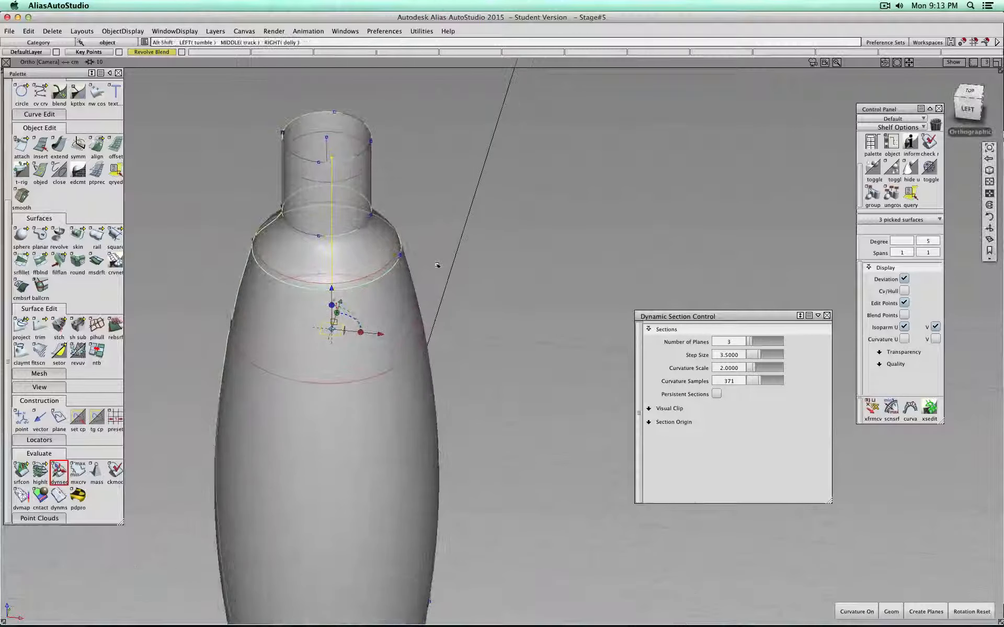
# - Turn on the curvature display for the sections and reduce the curvature samples to 104
pyautogui.click(857, 613)
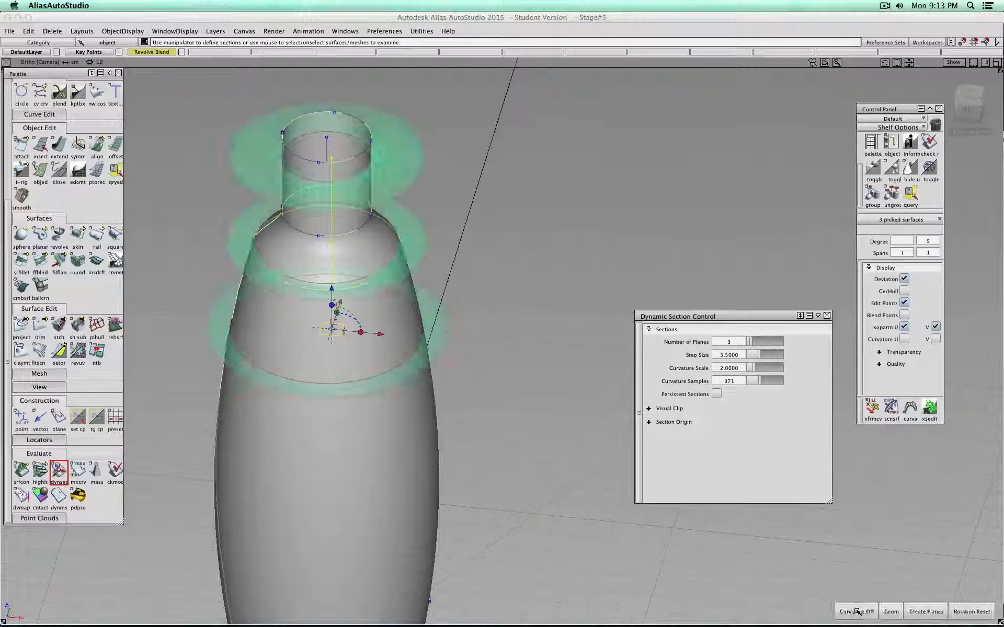
pyautogui.moveTo(758, 384); pyautogui.dragTo(756, 368)
pyautogui.keyDown('alt'); pyautogui.keyDown('shift'); pyautogui.moveTo(526, 336); pyautogui.dragTo(550, 374, button='middle'); pyautogui.keyUp('shift'); pyautogui.keyUp('alt')
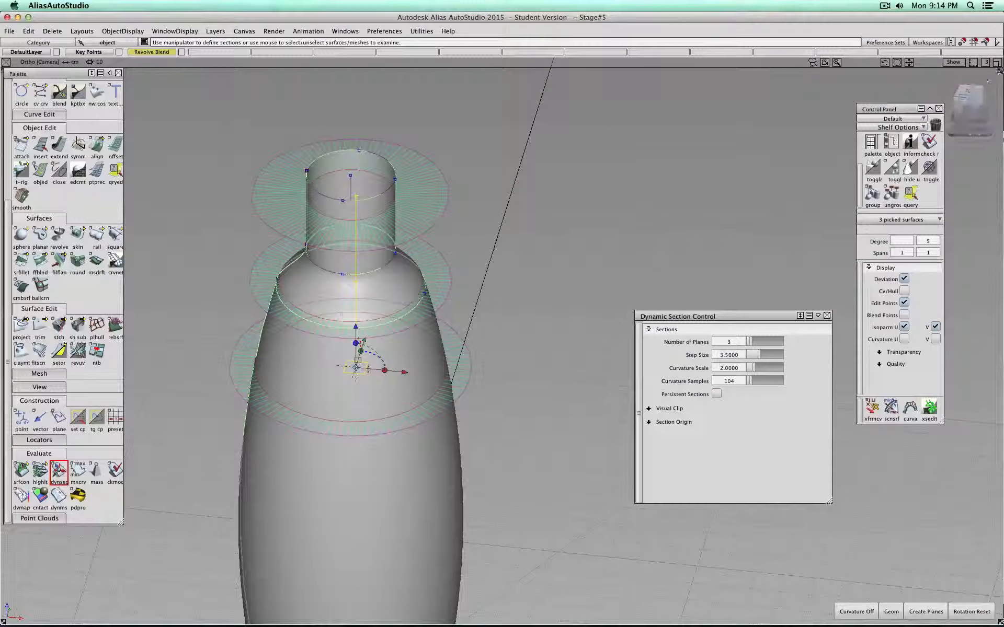
# - Set the curvature samples to 1000 and examine the sections' curvature combs from above and at an angle
pyautogui.click(968, 96)
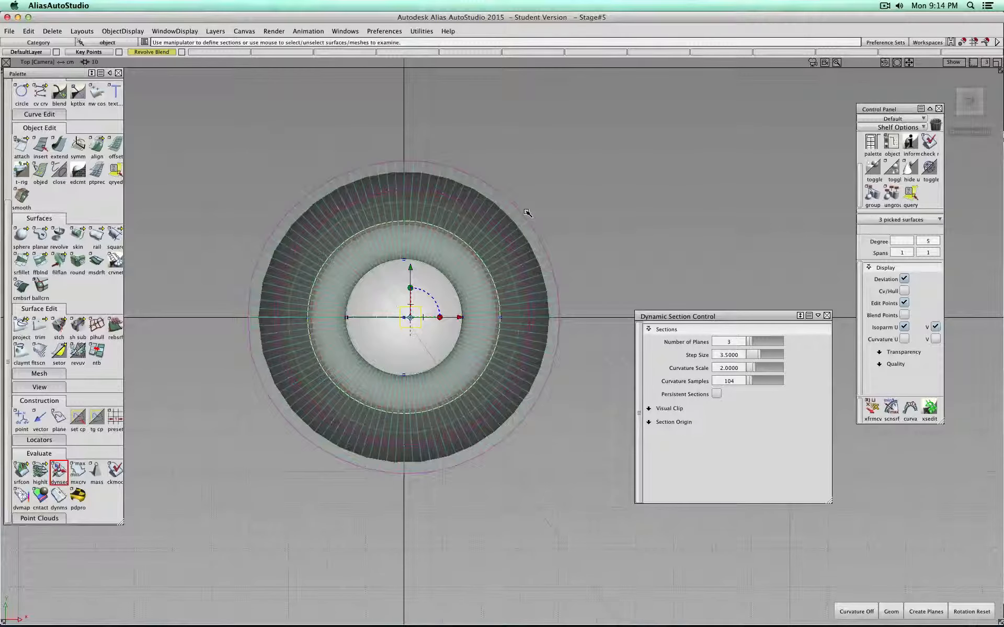
pyautogui.moveTo(750, 381); pyautogui.dragTo(810, 382)
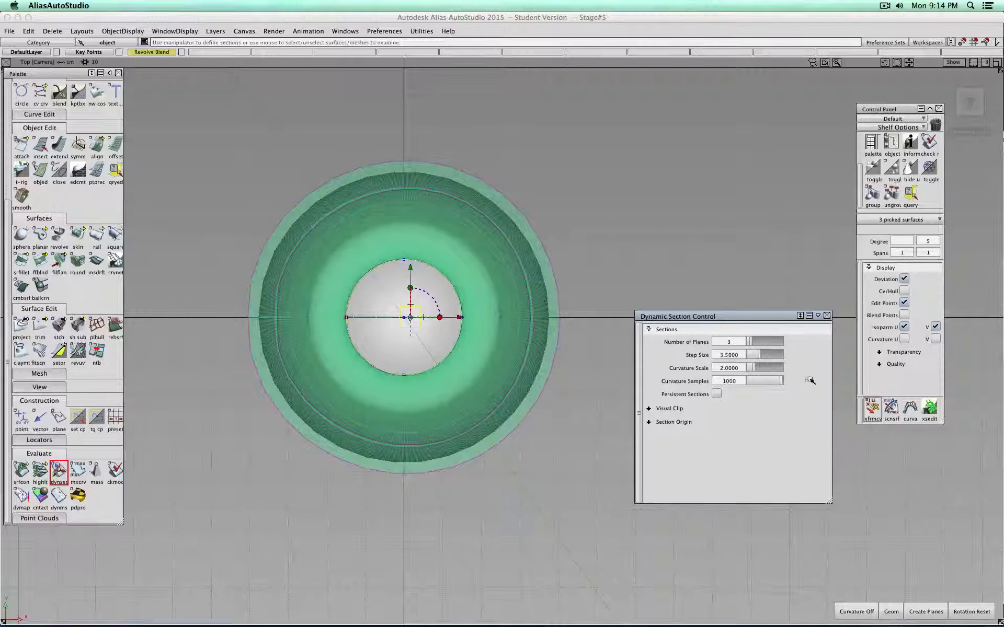
pyautogui.scroll(-5, 543, 254)
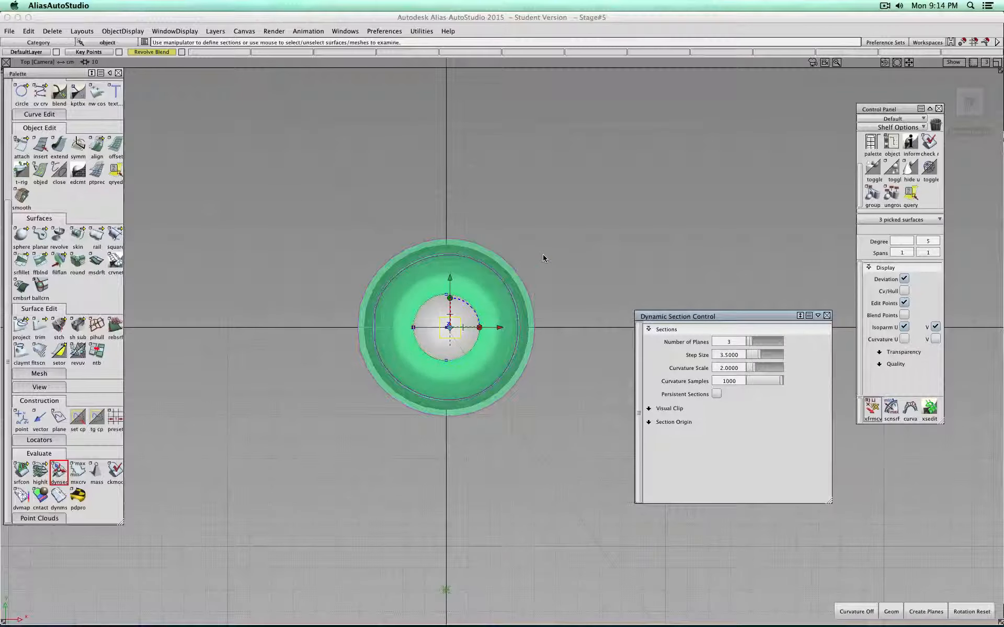
pyautogui.scroll(5, 543, 255)
pyautogui.scroll(5, 604, 255)
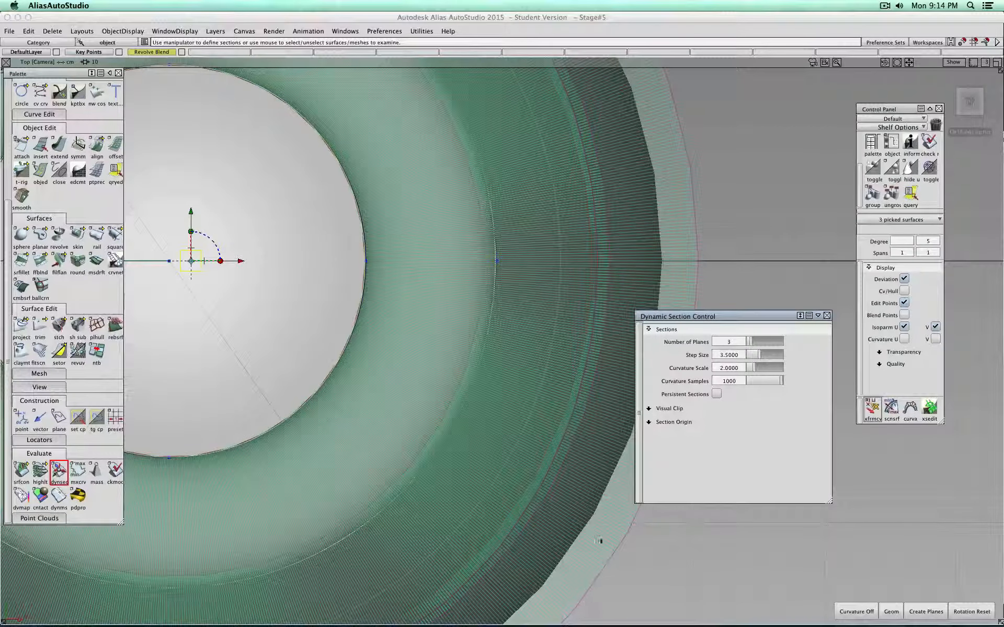
pyautogui.scroll(-5, 493, 441)
pyautogui.keyDown('alt'); pyautogui.keyDown('shift'); pyautogui.moveTo(823, 120); pyautogui.dragTo(691, 277); pyautogui.keyUp('shift'); pyautogui.keyUp('alt')
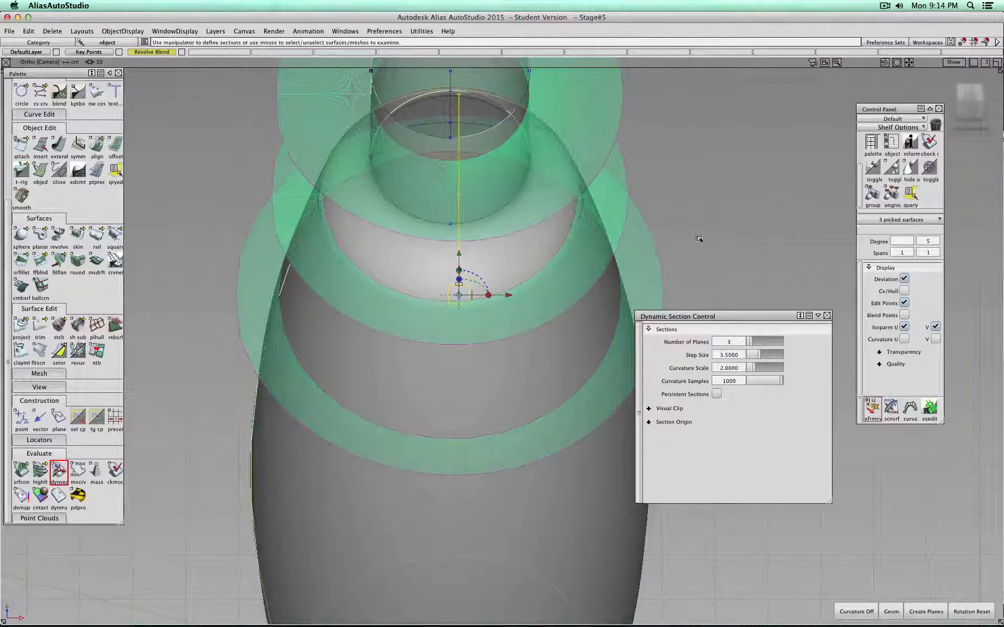
pyautogui.scroll(-1, 522, 213)
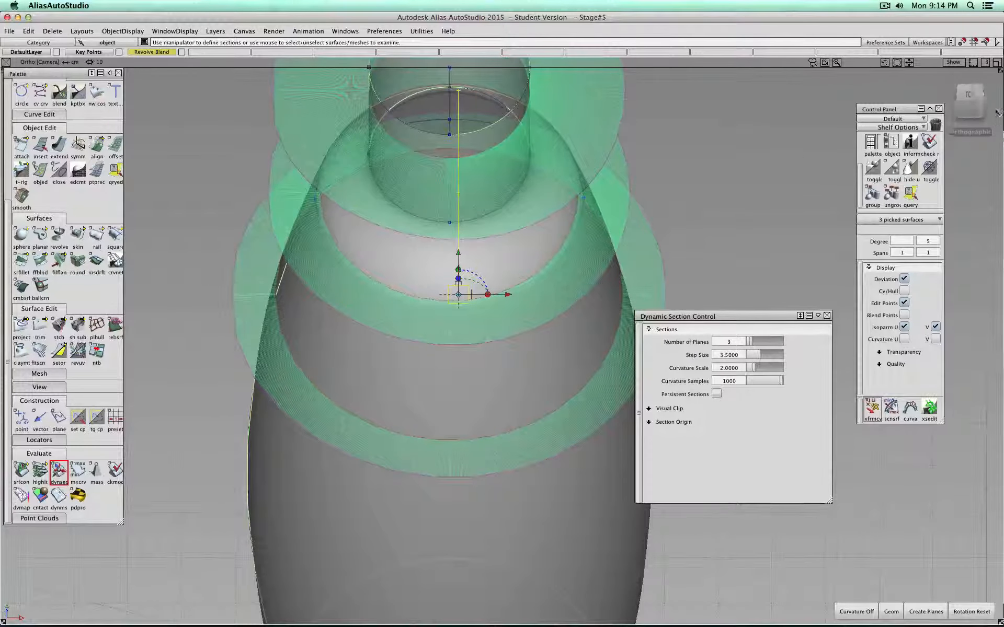
pyautogui.click(970, 100)
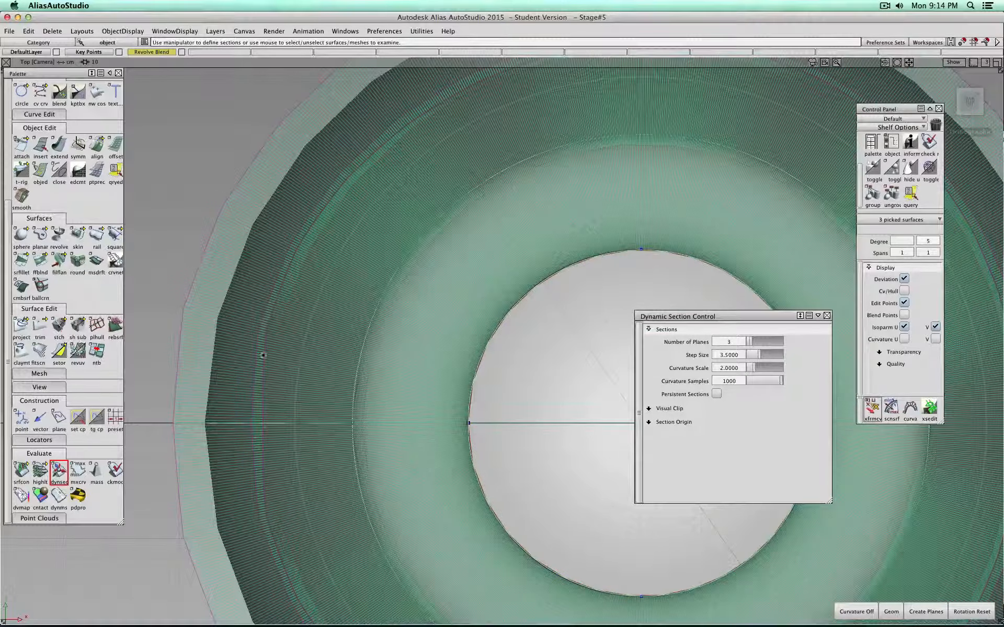
pyautogui.scroll(-3, 282, 356)
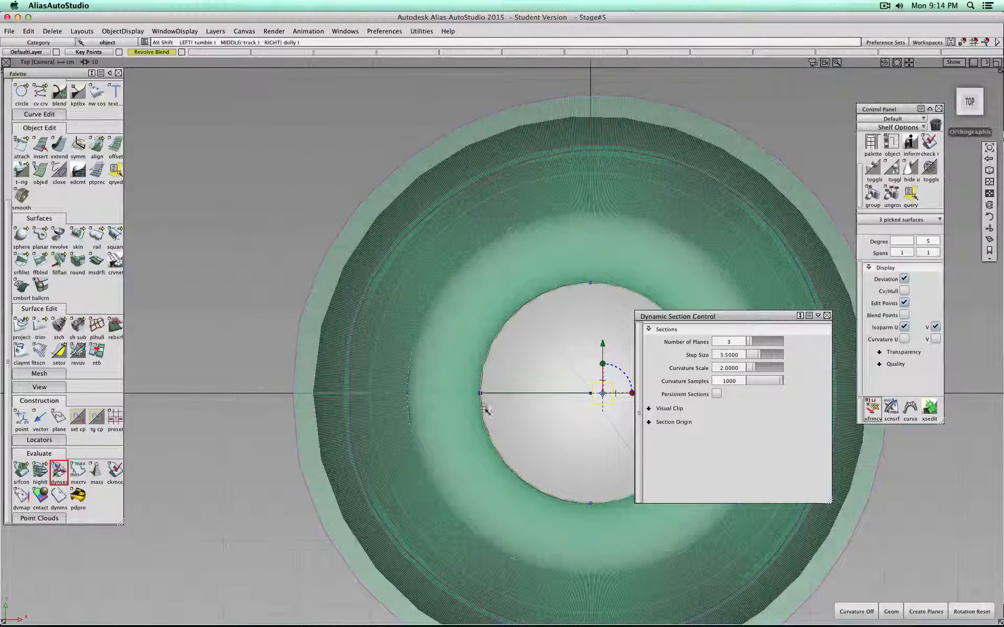
pyautogui.keyDown('alt'); pyautogui.keyDown('shift'); pyautogui.moveTo(485, 411); pyautogui.dragTo(540, 274); pyautogui.keyUp('shift'); pyautogui.keyUp('alt')
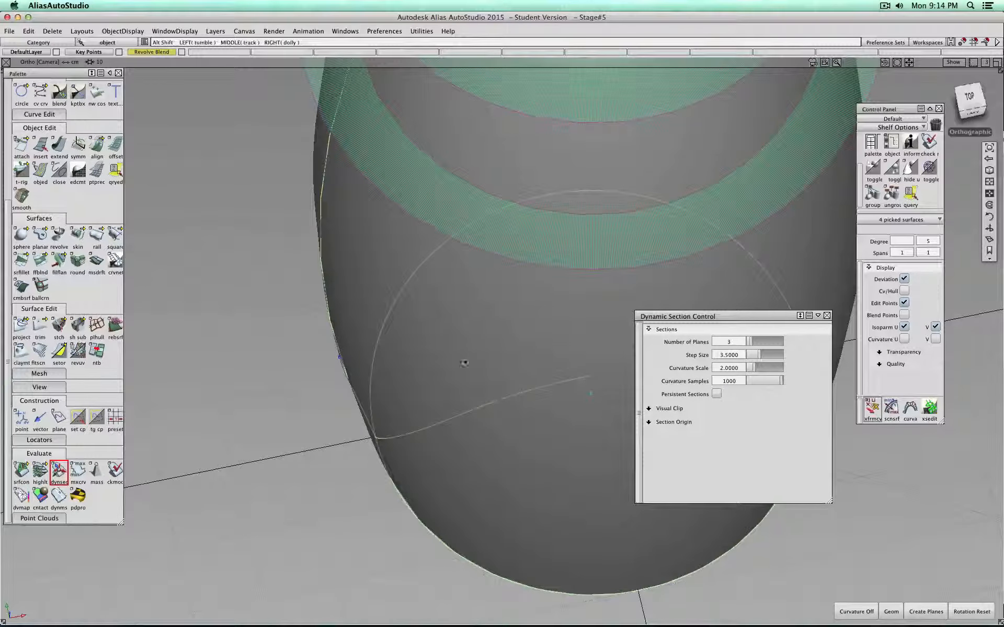
# - Clear the picked surfaces to leave the dynamic sections and return to object picking
pyautogui.scroll(8, 72, 279)
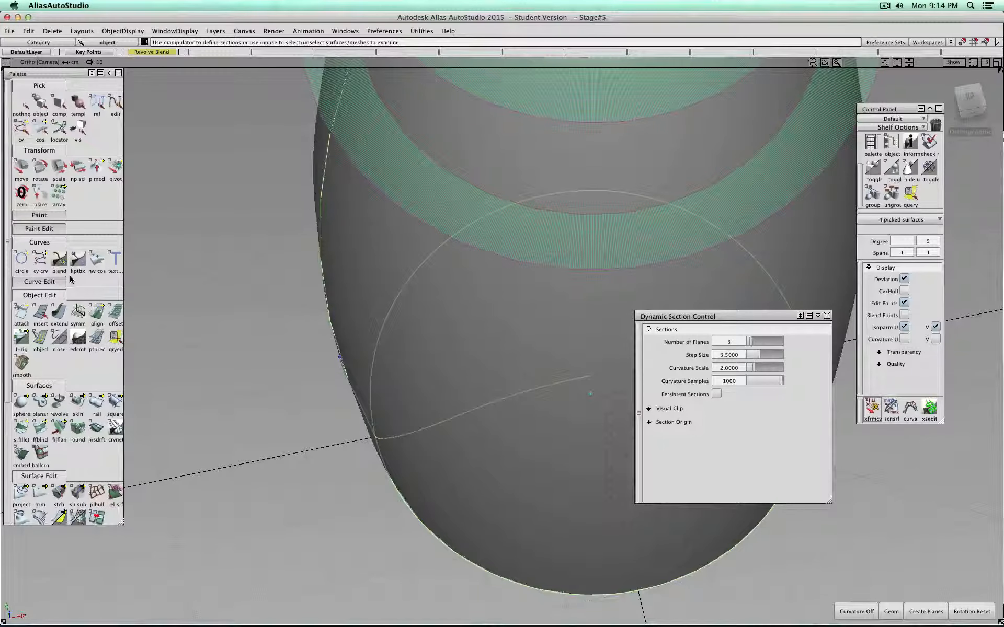
pyautogui.click(22, 103)
pyautogui.click(41, 102)
pyautogui.scroll(-3, 335, 347)
pyautogui.scroll(3, 341, 352)
pyautogui.scroll(-3, 341, 352)
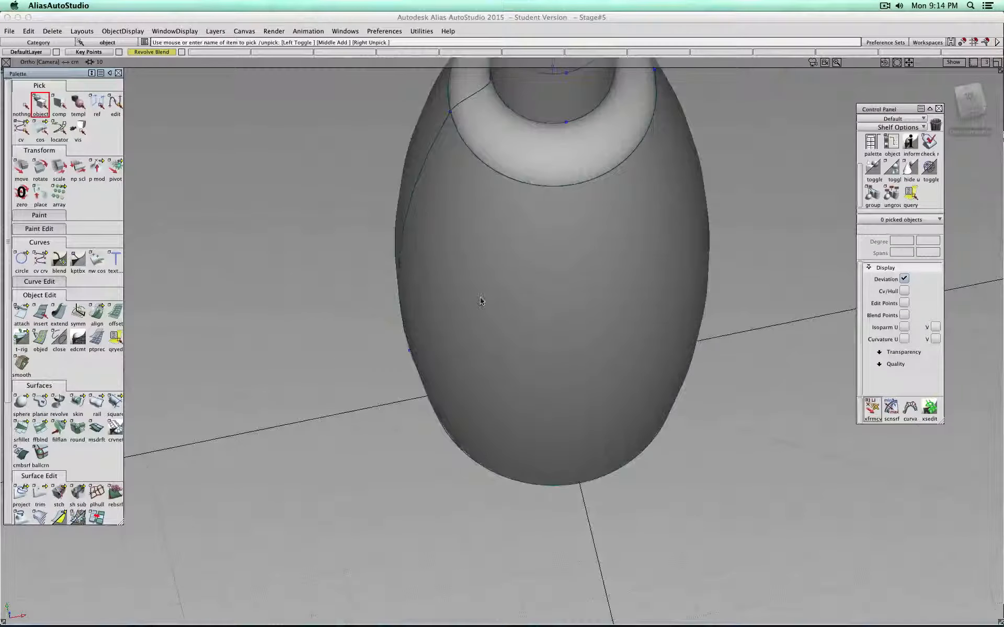
pyautogui.keyDown('alt'); pyautogui.keyDown('shift'); pyautogui.moveTo(488, 304); pyautogui.dragTo(382, 446, button='middle'); pyautogui.keyUp('shift'); pyautogui.keyUp('alt')
pyautogui.scroll(-1, 392, 428)
pyautogui.keyDown('alt'); pyautogui.keyDown('shift'); pyautogui.moveTo(397, 428); pyautogui.dragTo(433, 379); pyautogui.keyUp('shift'); pyautogui.keyUp('alt')
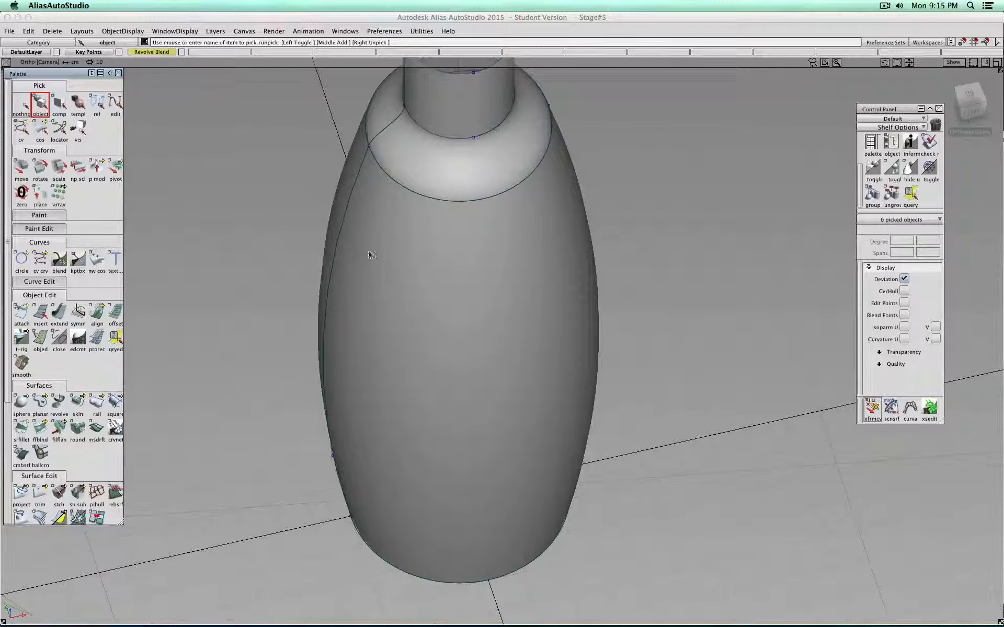
# - Reopen the revolve settings of the bottle's body surface and make the revolve periodic
pyautogui.click(392, 236)
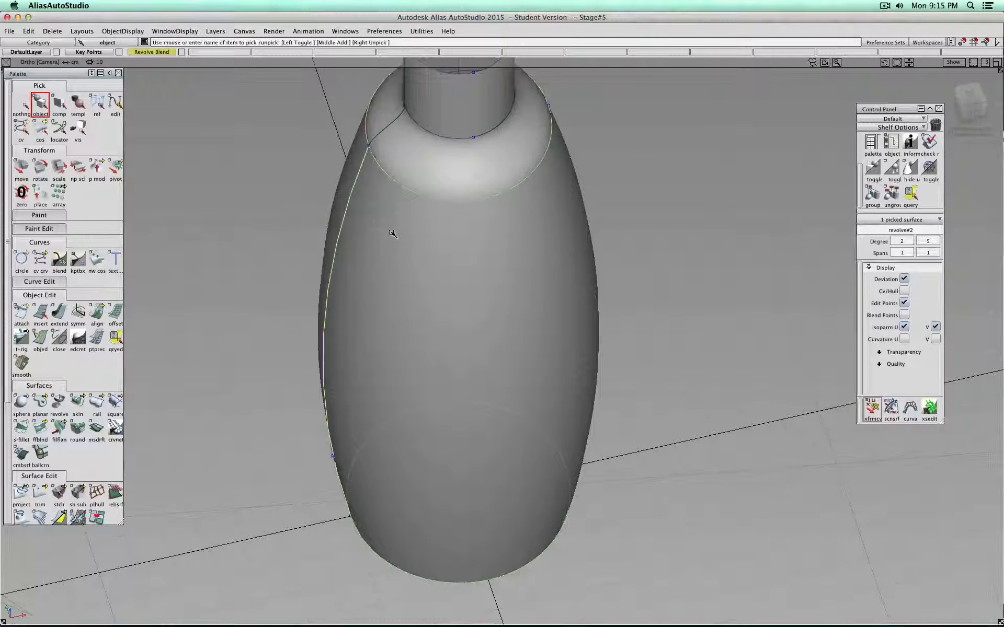
pyautogui.click(58, 407)
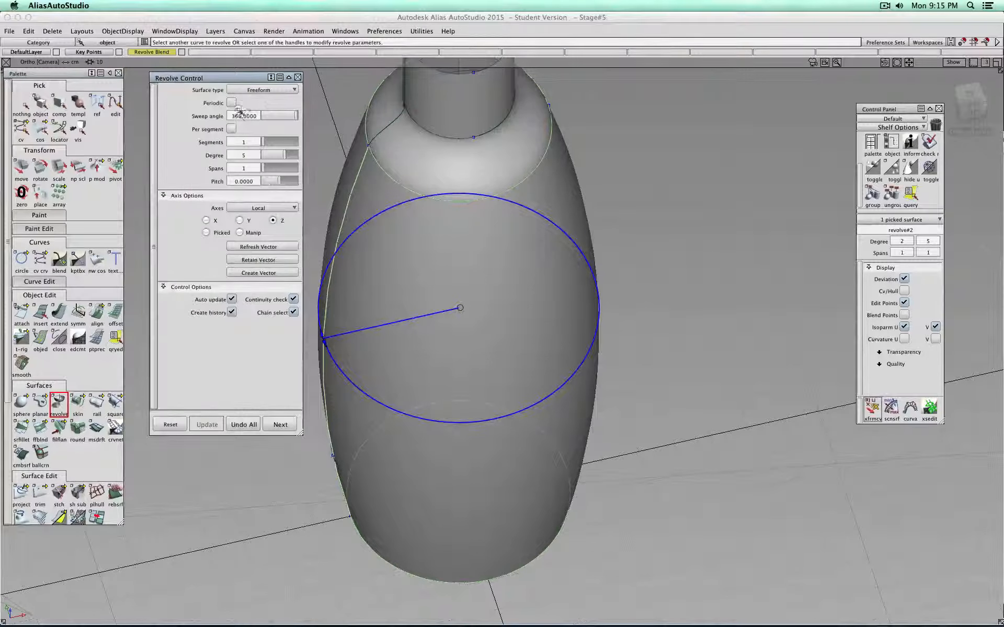
pyautogui.click(233, 103)
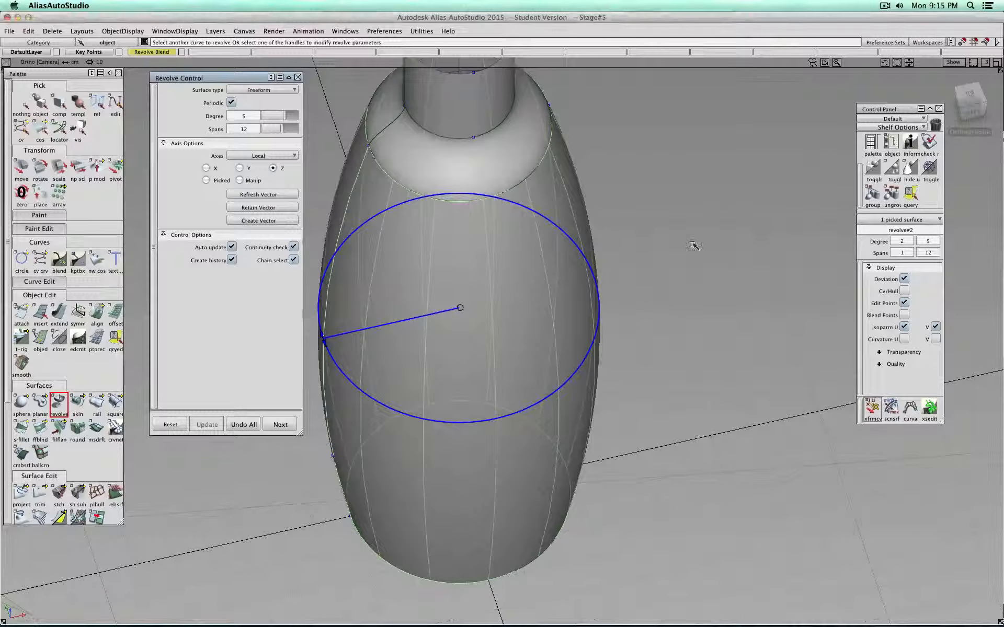
pyautogui.keyDown('ctrl'); pyautogui.keyDown('shift'); pyautogui.moveTo(696, 224); pyautogui.dragTo(695, 246, button='right'); pyautogui.keyUp('shift'); pyautogui.keyUp('ctrl')
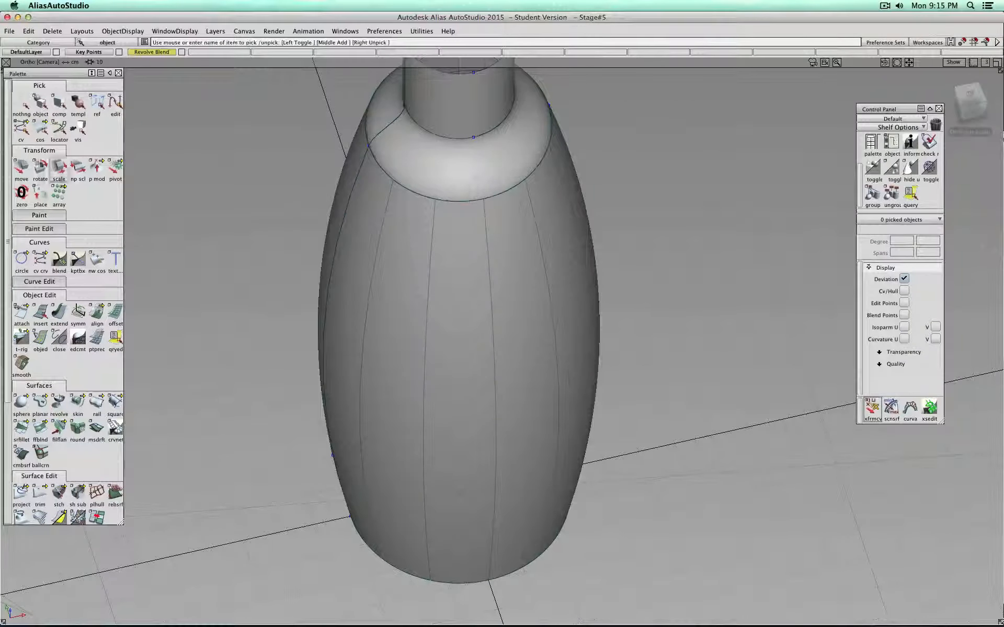
# - Reopen the revolve settings of the bottle's shoulder surface and make the revolve periodic
pyautogui.click(22, 107)
pyautogui.click(49, 109)
pyautogui.click(418, 164)
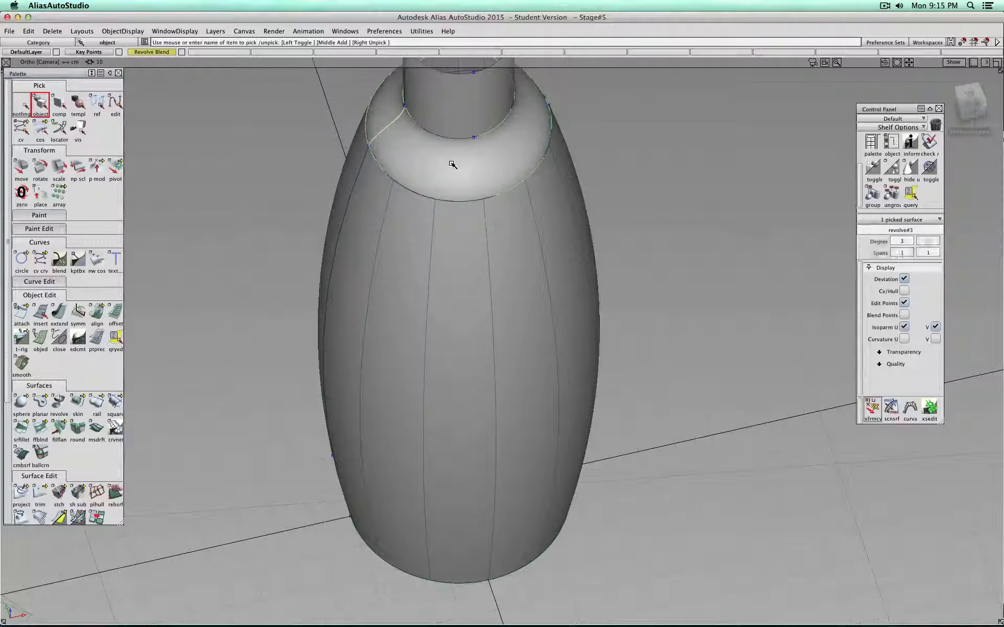
pyautogui.click(911, 196)
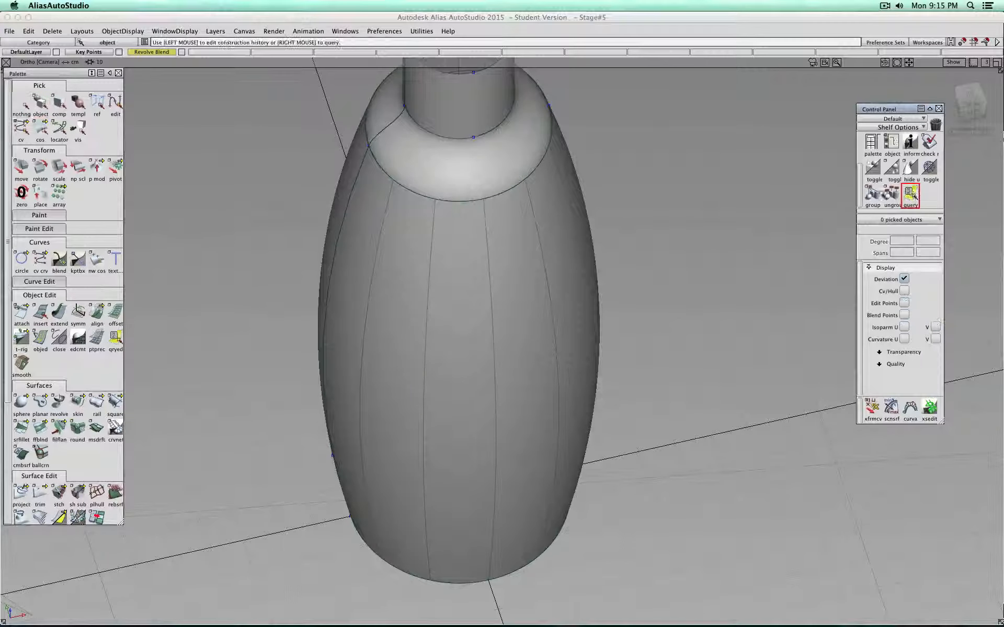
pyautogui.click(464, 168)
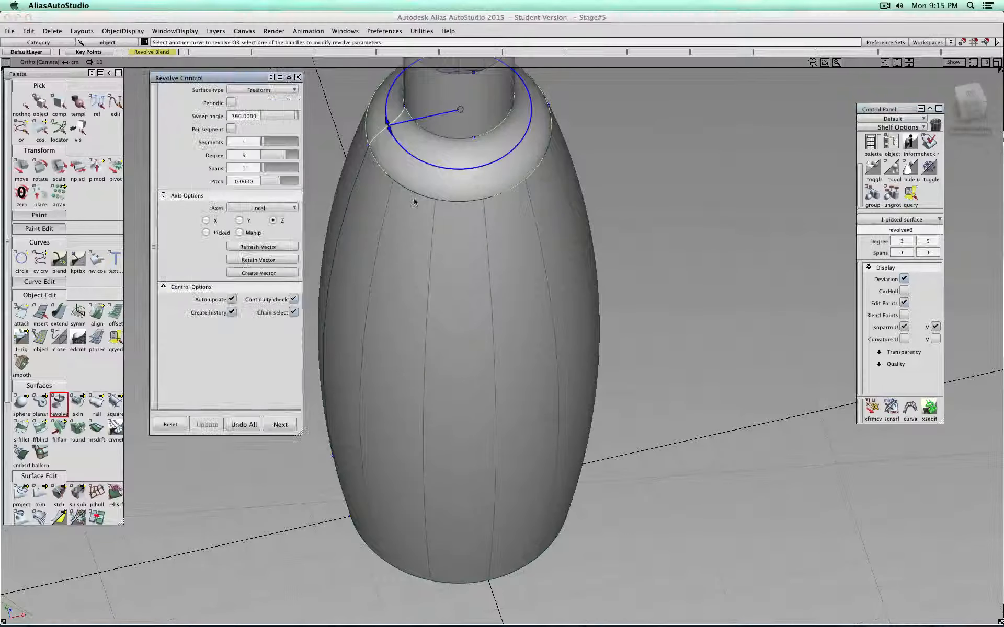
pyautogui.click(231, 103)
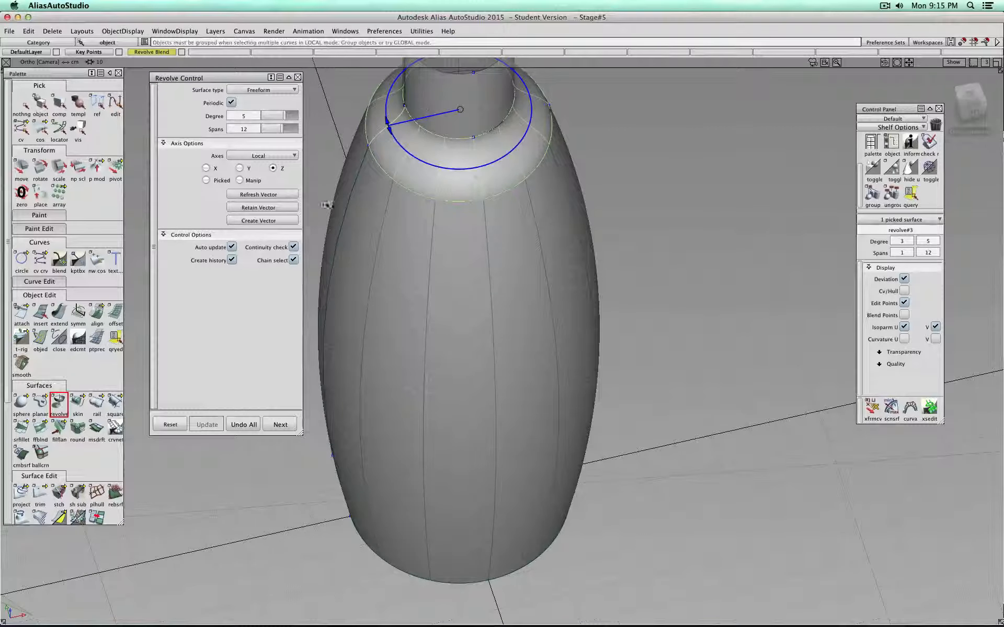
pyautogui.click(298, 78)
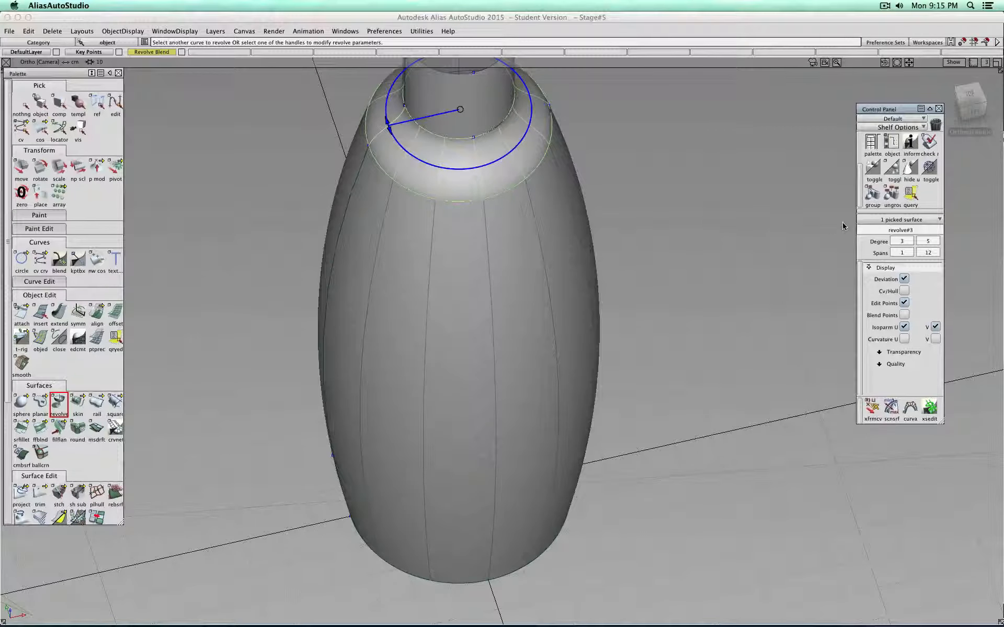
# - Reopen the revolve settings of the bottle's neck surface, make the revolve periodic and clear the selection
pyautogui.keyDown('ctrl'); pyautogui.keyDown('shift'); pyautogui.moveTo(845, 224); pyautogui.dragTo(932, 203); pyautogui.keyUp('shift'); pyautogui.keyUp('ctrl')
pyautogui.click(911, 195)
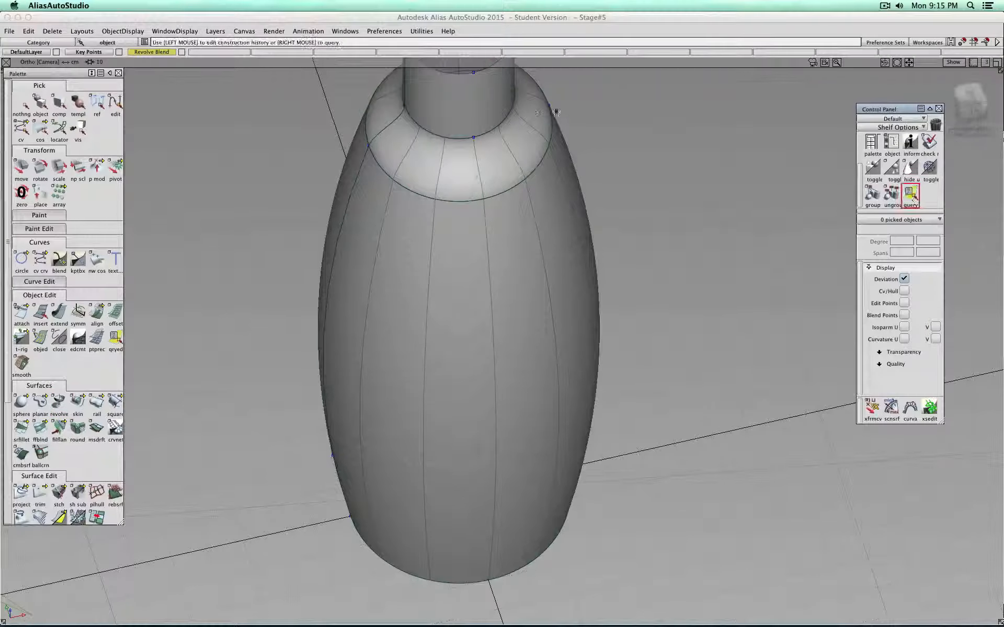
pyautogui.click(482, 104)
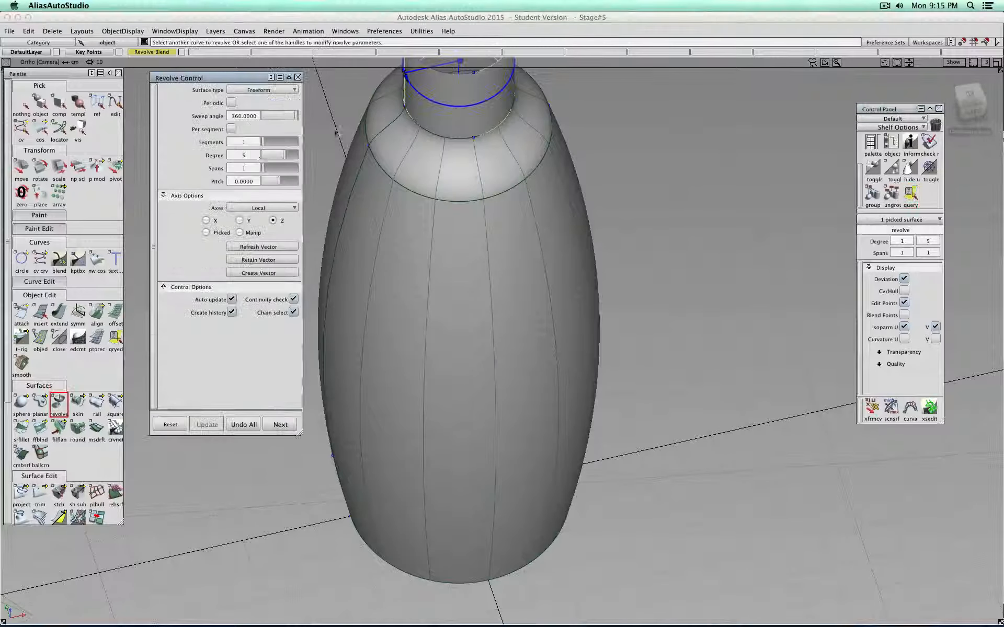
pyautogui.click(231, 103)
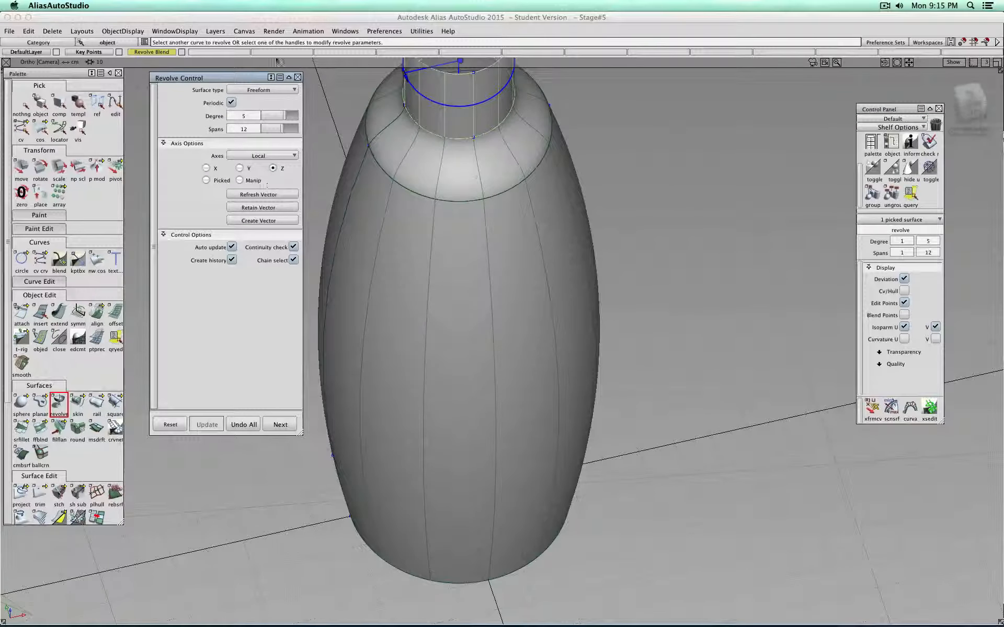
pyautogui.moveTo(254, 78); pyautogui.dragTo(246, 162)
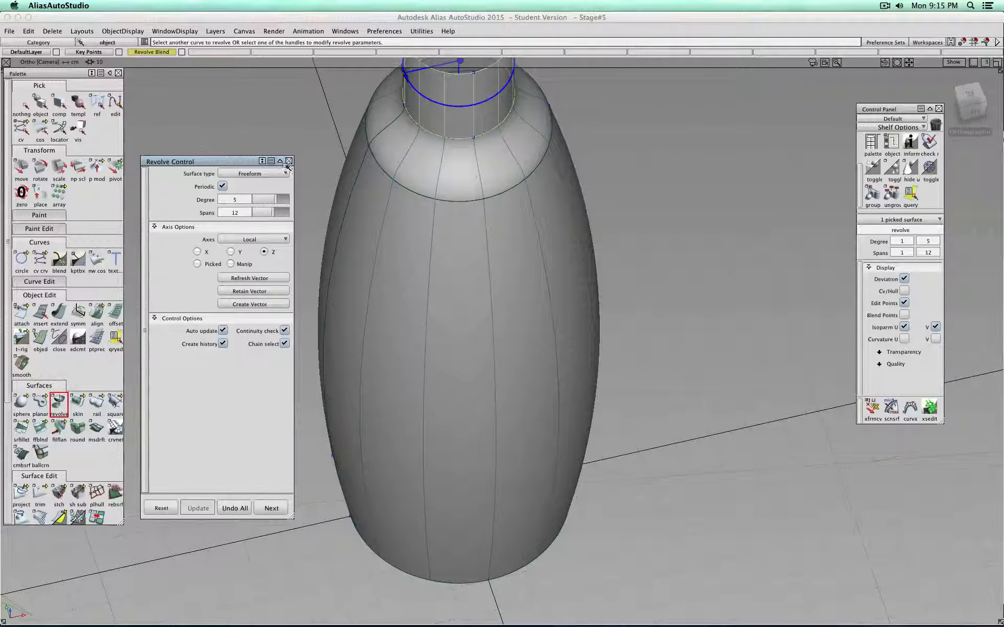
pyautogui.click(288, 161)
pyautogui.click(24, 108)
# - Start the Dynamic Section tool and include the bottle's body, shoulder and neck surfaces
pyautogui.keyDown('alt'); pyautogui.keyDown('shift'); pyautogui.moveTo(358, 254); pyautogui.dragTo(197, 404); pyautogui.keyUp('shift'); pyautogui.keyUp('alt')
pyautogui.scroll(-6, 52, 440)
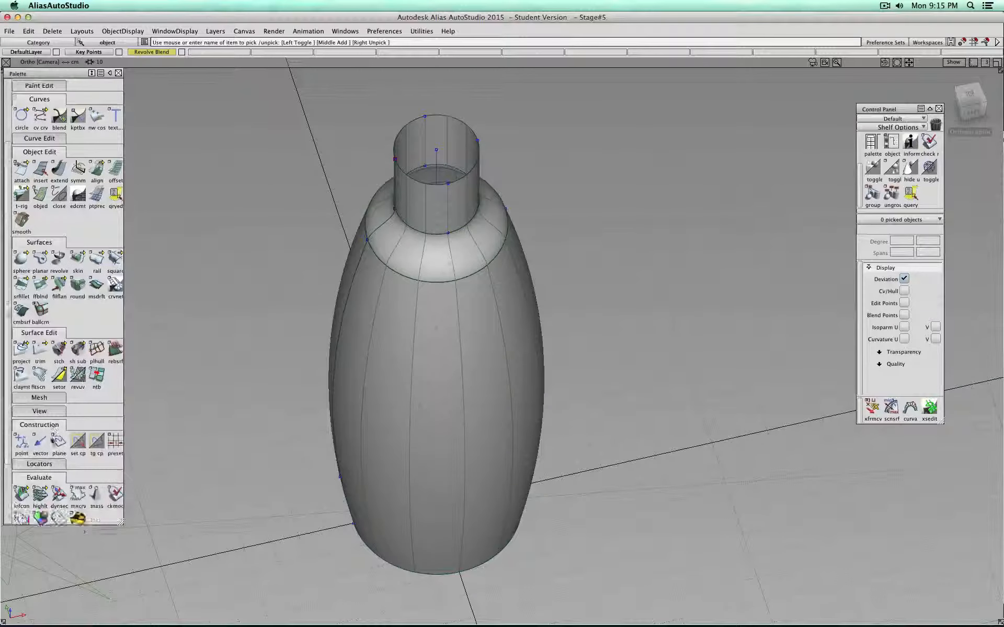
pyautogui.click(58, 473)
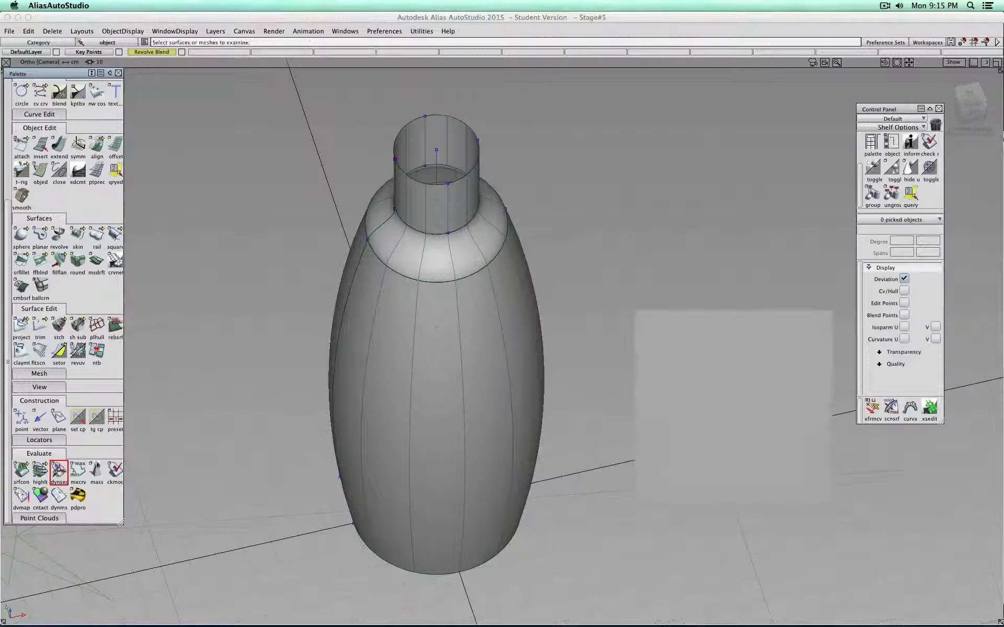
pyautogui.click(431, 382)
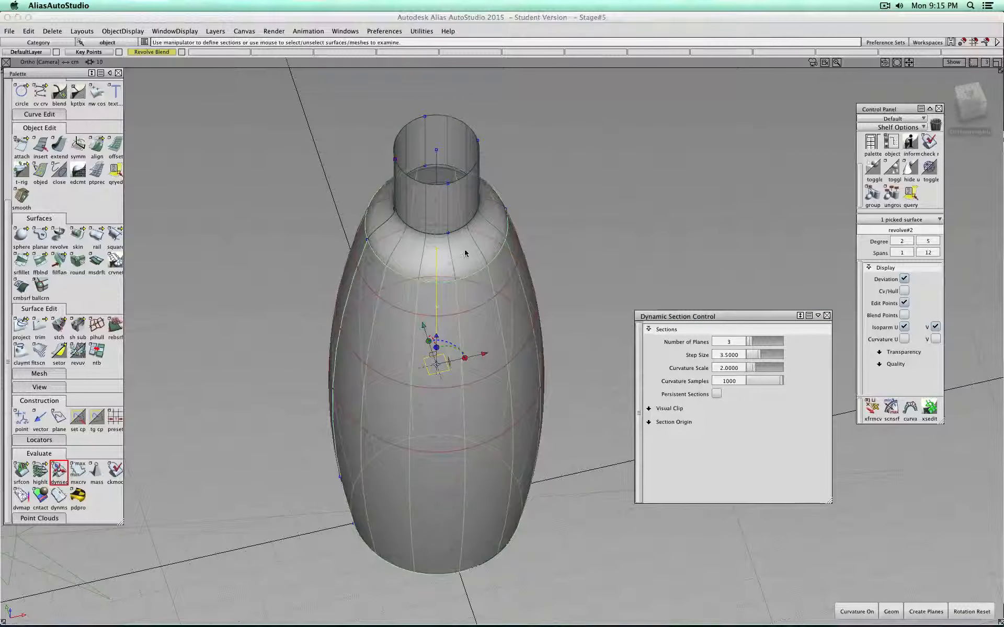
pyautogui.click(472, 154)
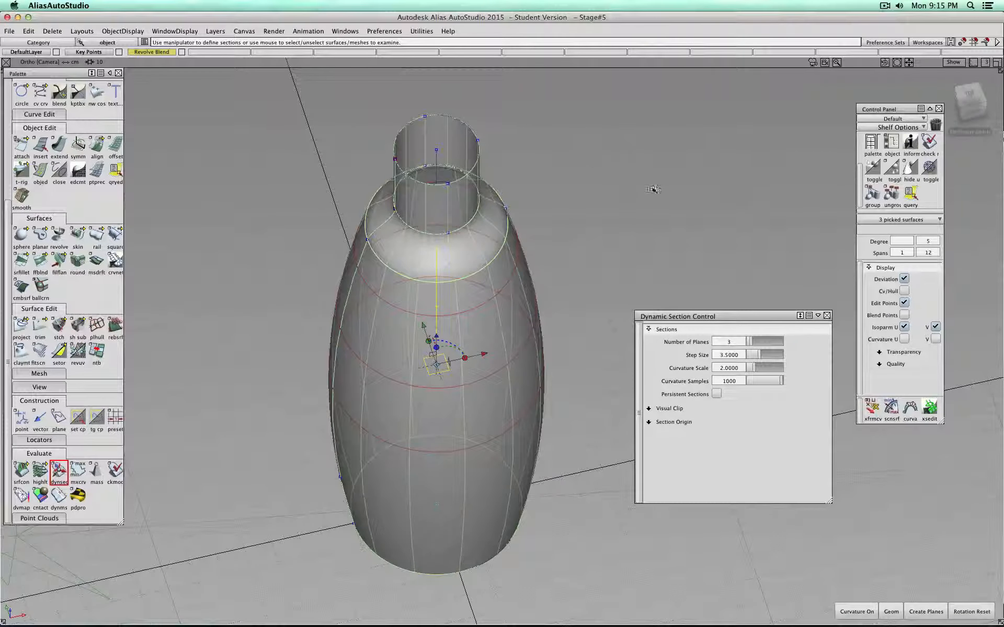
# - In the left view, raise the section planes to cross the neck, shoulder and upper body, and turn on their curvature display
pyautogui.click(973, 112)
pyautogui.keyDown('alt'); pyautogui.keyDown('shift'); pyautogui.moveTo(560, 152); pyautogui.dragTo(464, 536, button='middle'); pyautogui.keyUp('shift'); pyautogui.keyUp('alt')
pyautogui.moveTo(373, 454); pyautogui.dragTo(378, 292)
pyautogui.click(857, 612)
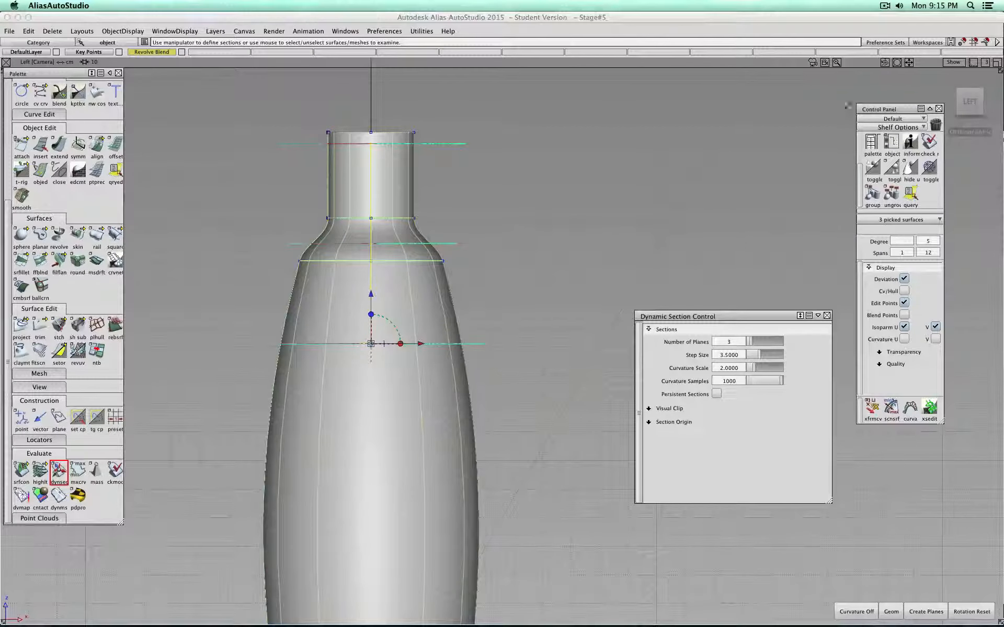
# - Examine the curvature combs of the periodic neck, shoulder and body sections up close, from above and at an angle
pyautogui.moveTo(964, 106); pyautogui.dragTo(969, 161)
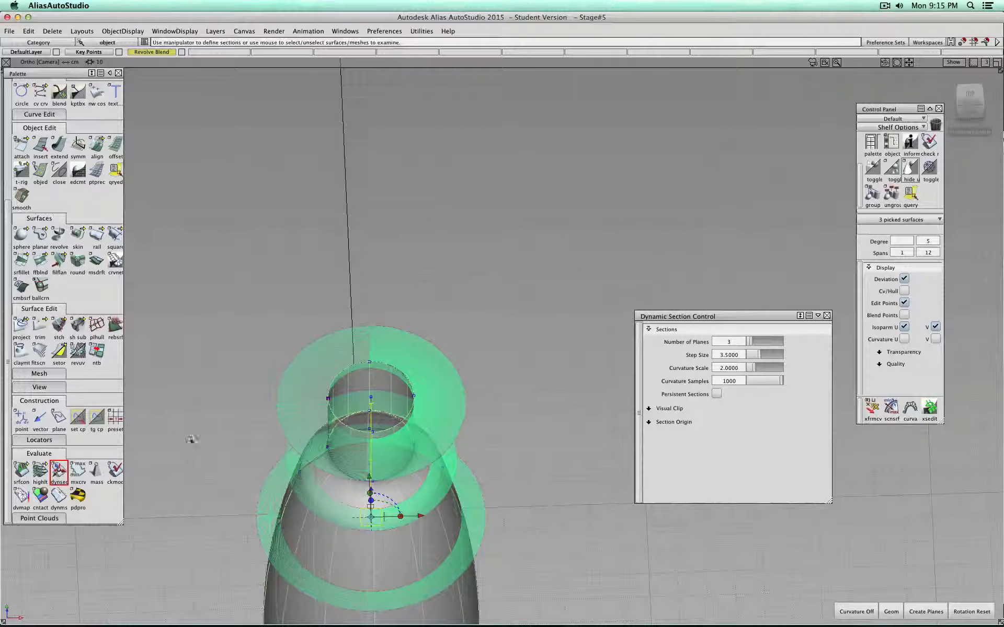
pyautogui.keyDown('alt'); pyautogui.keyDown('shift'); pyautogui.moveTo(505, 303); pyautogui.dragTo(265, 414, button='right'); pyautogui.keyUp('shift'); pyautogui.keyUp('alt')
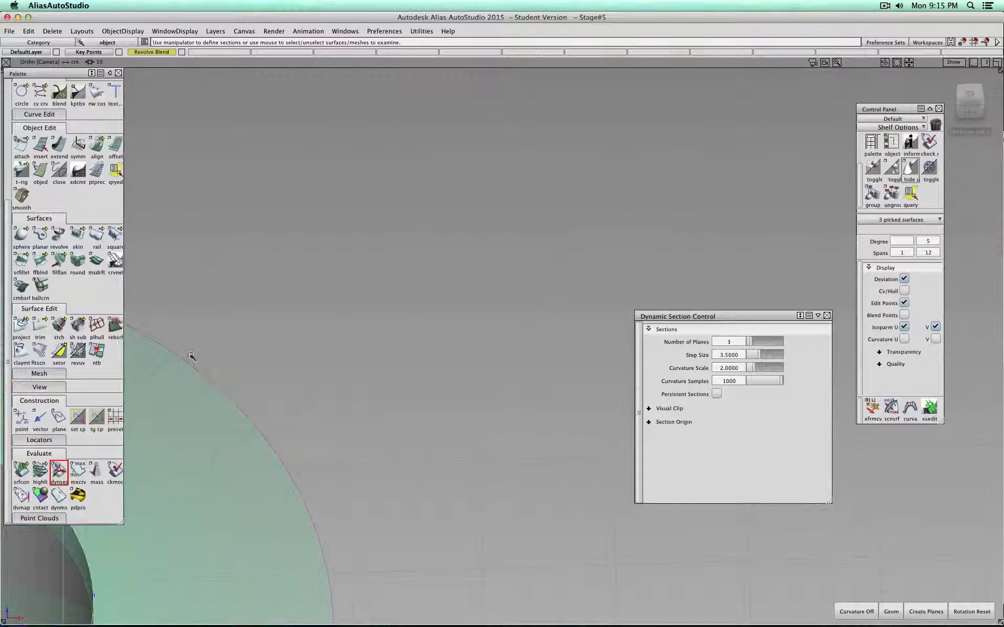
pyautogui.keyDown('alt'); pyautogui.keyDown('shift'); pyautogui.moveTo(389, 410); pyautogui.dragTo(441, 352, button='right'); pyautogui.keyUp('shift'); pyautogui.keyUp('alt')
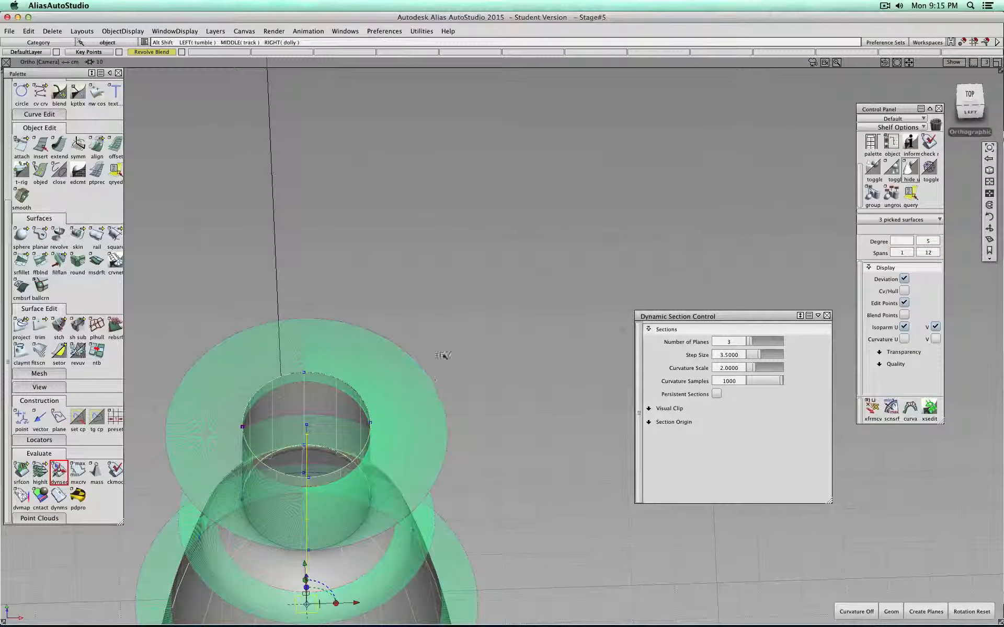
pyautogui.click(964, 94)
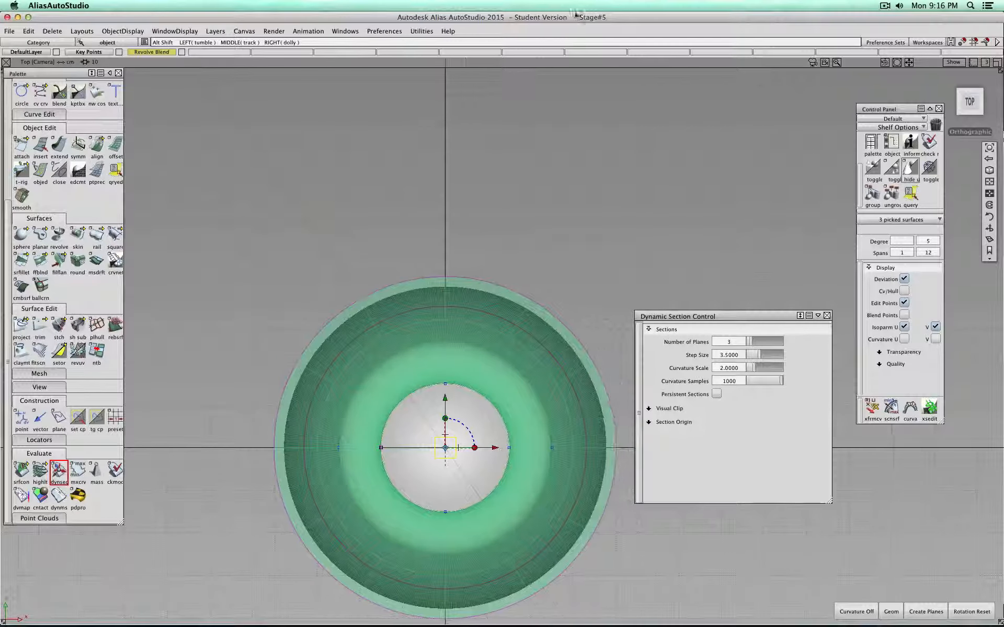
pyautogui.keyDown('alt'); pyautogui.keyDown('shift'); pyautogui.moveTo(479, 462); pyautogui.dragTo(422, 357, button='middle'); pyautogui.keyUp('shift'); pyautogui.keyUp('alt')
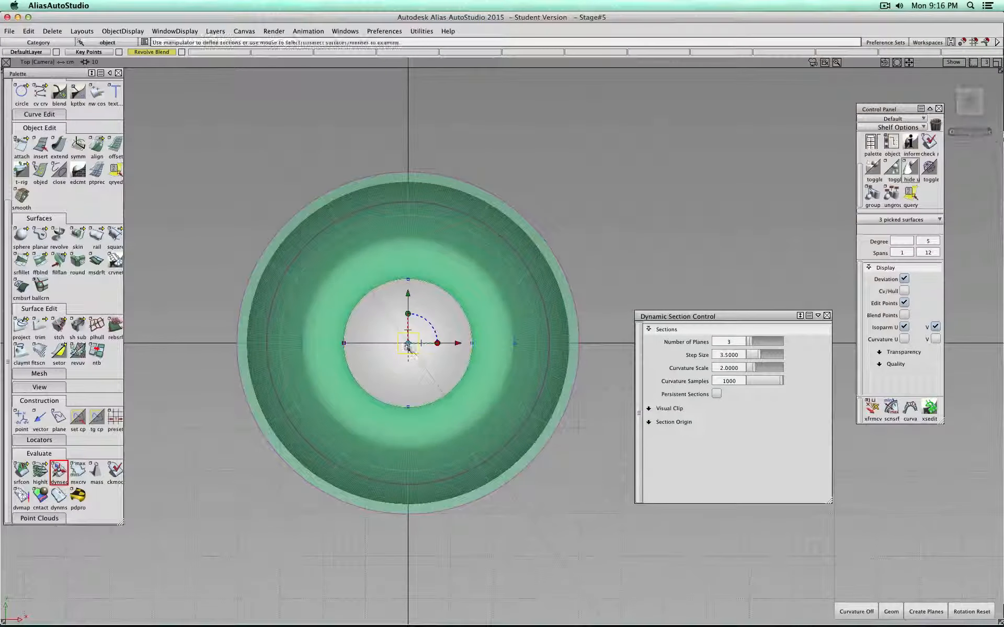
pyautogui.keyDown('alt'); pyautogui.keyDown('shift'); pyautogui.moveTo(422, 358); pyautogui.dragTo(409, 359, button='right'); pyautogui.keyUp('shift'); pyautogui.keyUp('alt')
pyautogui.scroll(1, 408, 360)
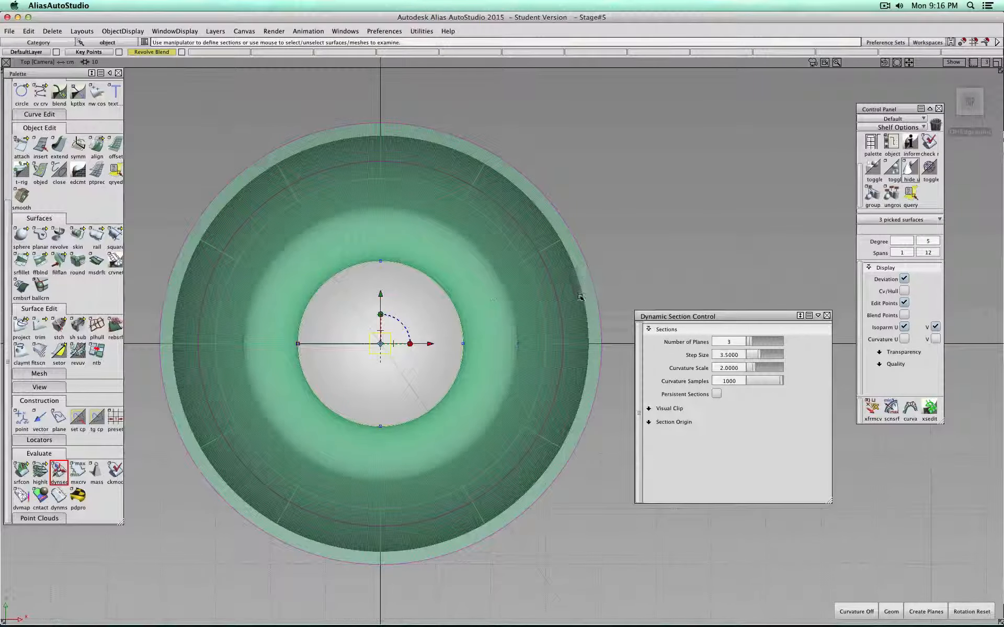
pyautogui.moveTo(970, 106); pyautogui.dragTo(966, 73)
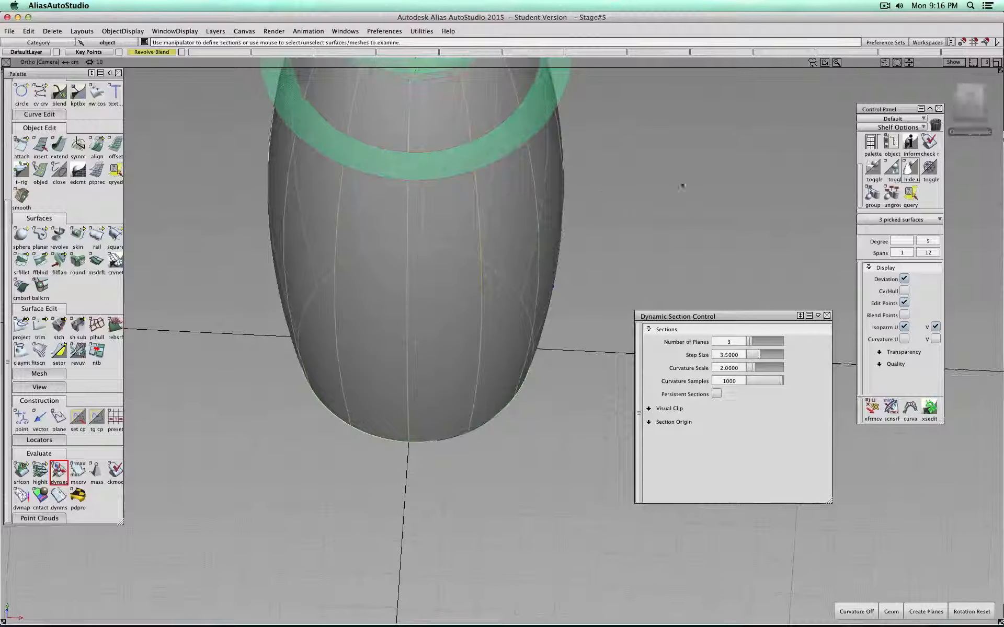
pyautogui.keyDown('alt'); pyautogui.keyDown('shift'); pyautogui.moveTo(605, 204); pyautogui.dragTo(577, 474, button='middle'); pyautogui.keyUp('shift'); pyautogui.keyUp('alt')
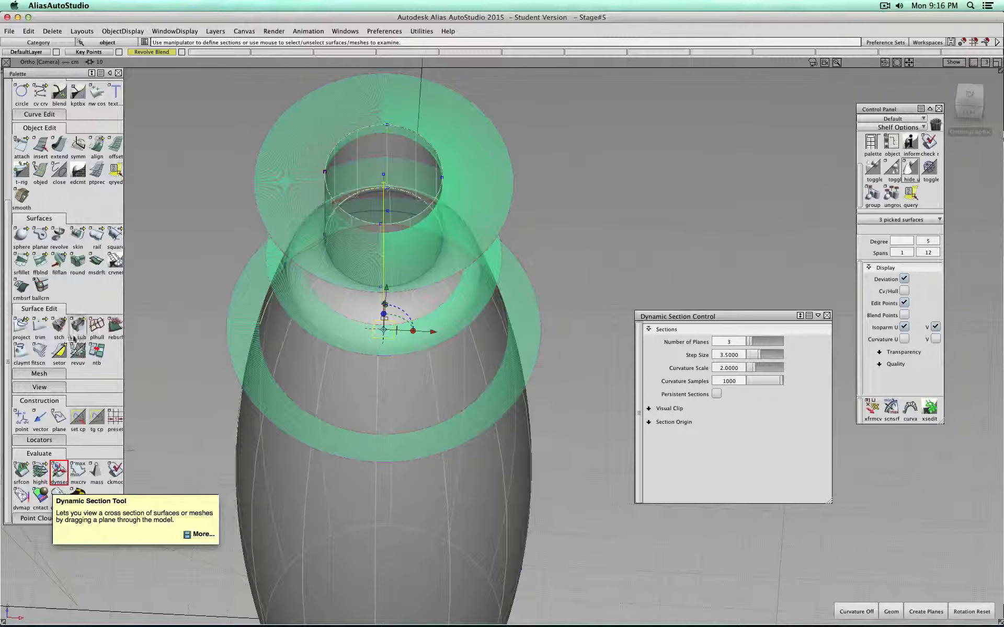
# - Show the locator tools for measuring the bottle surfaces
pyautogui.click(47, 440)
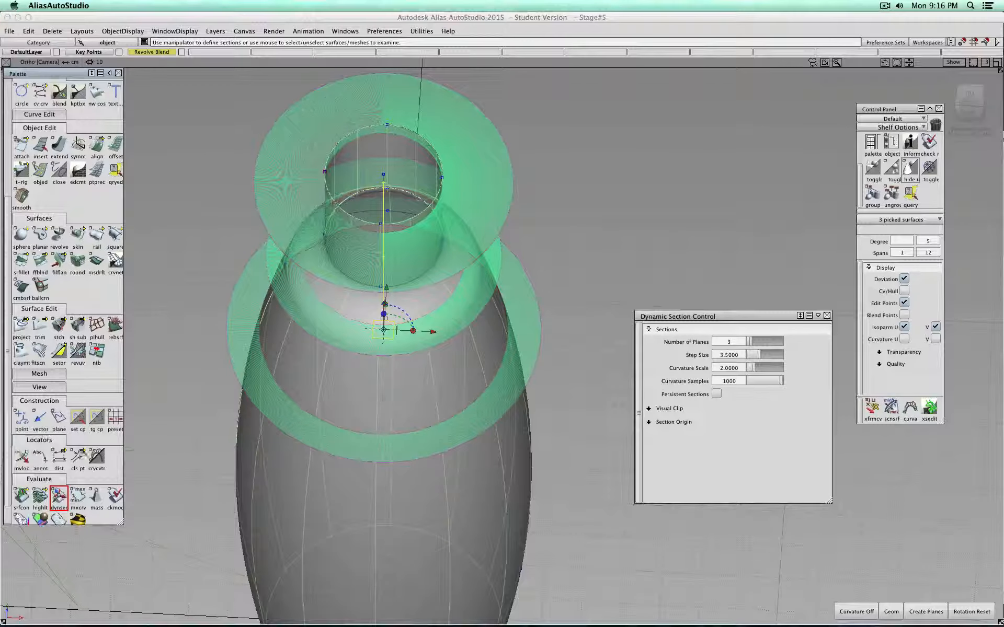